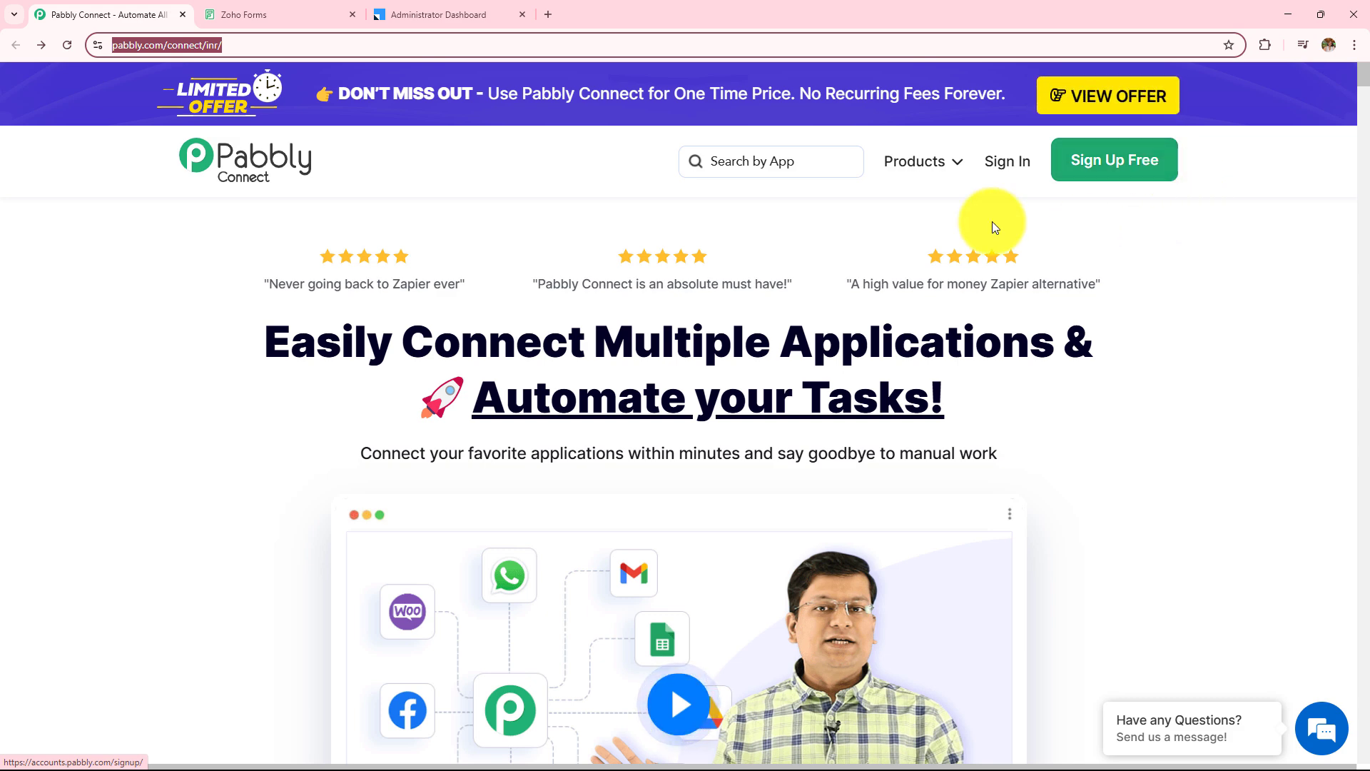
# Step: Sign in to the Pabbly account and open the Pabbly Connect application
pyautogui.click(1001, 165)
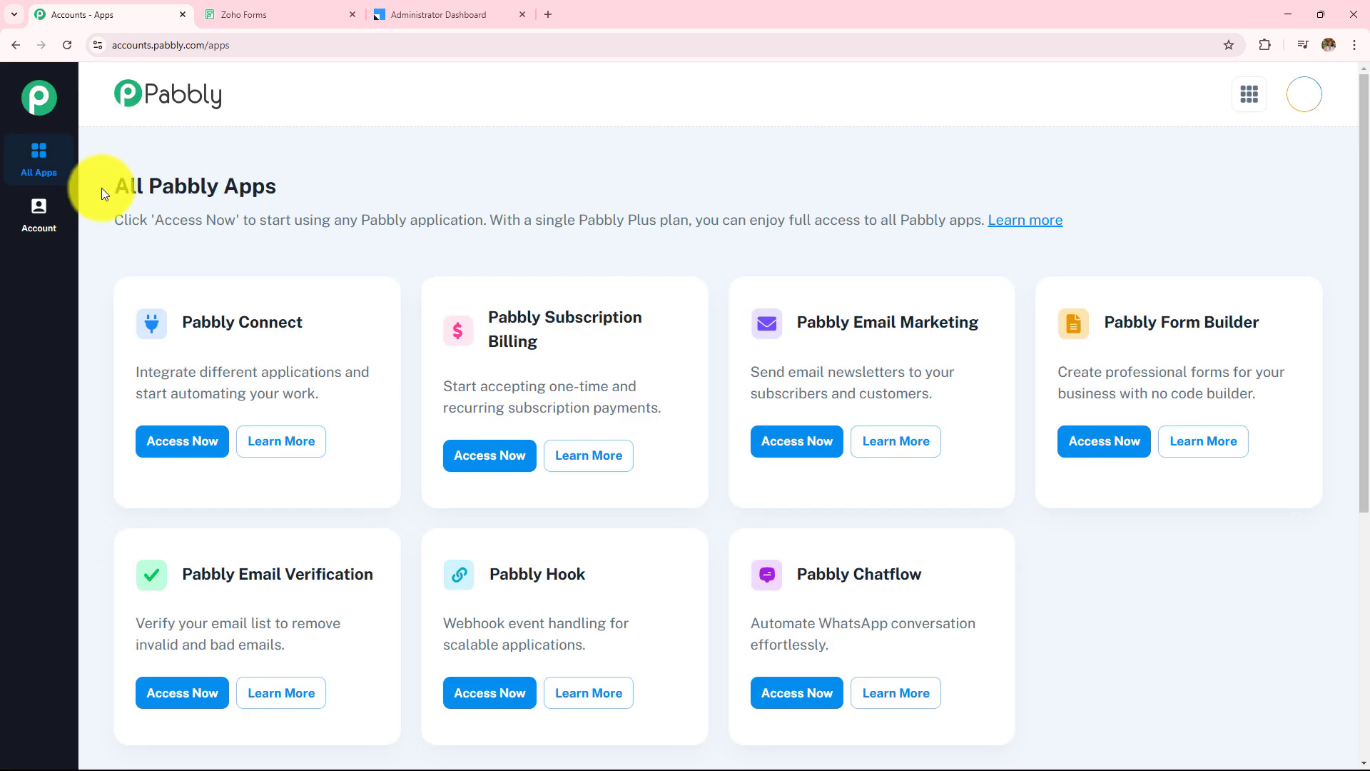
pyautogui.moveTo(102, 187); pyautogui.dragTo(507, 199)
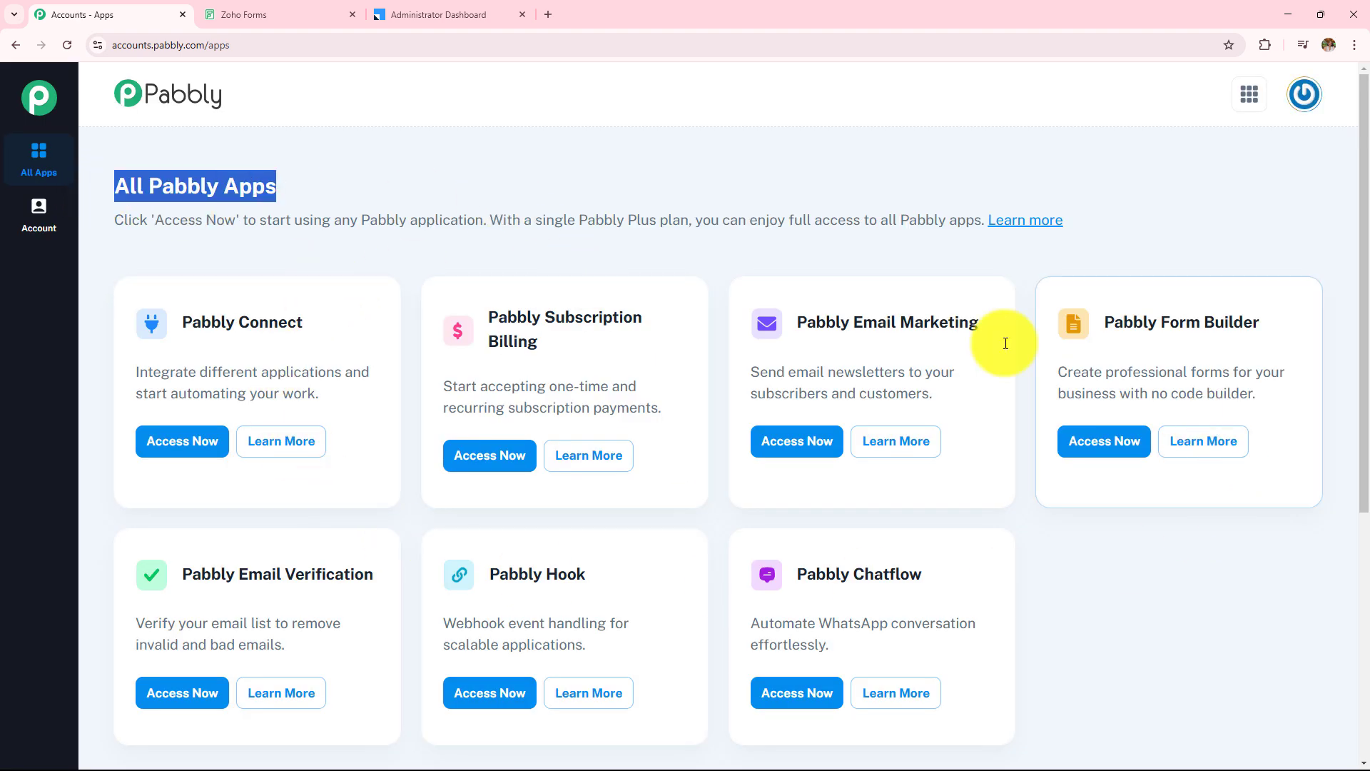
pyautogui.moveTo(181, 321); pyautogui.dragTo(311, 334)
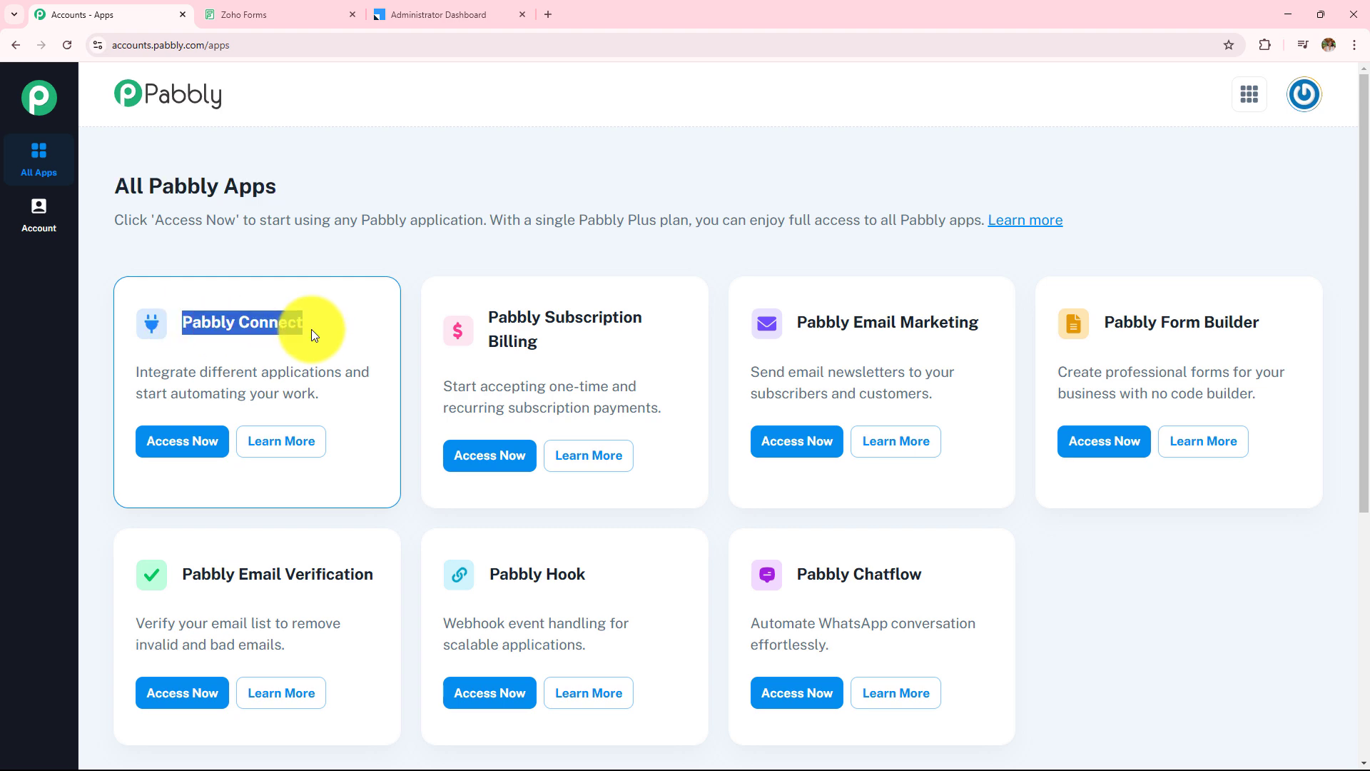
pyautogui.click(189, 448)
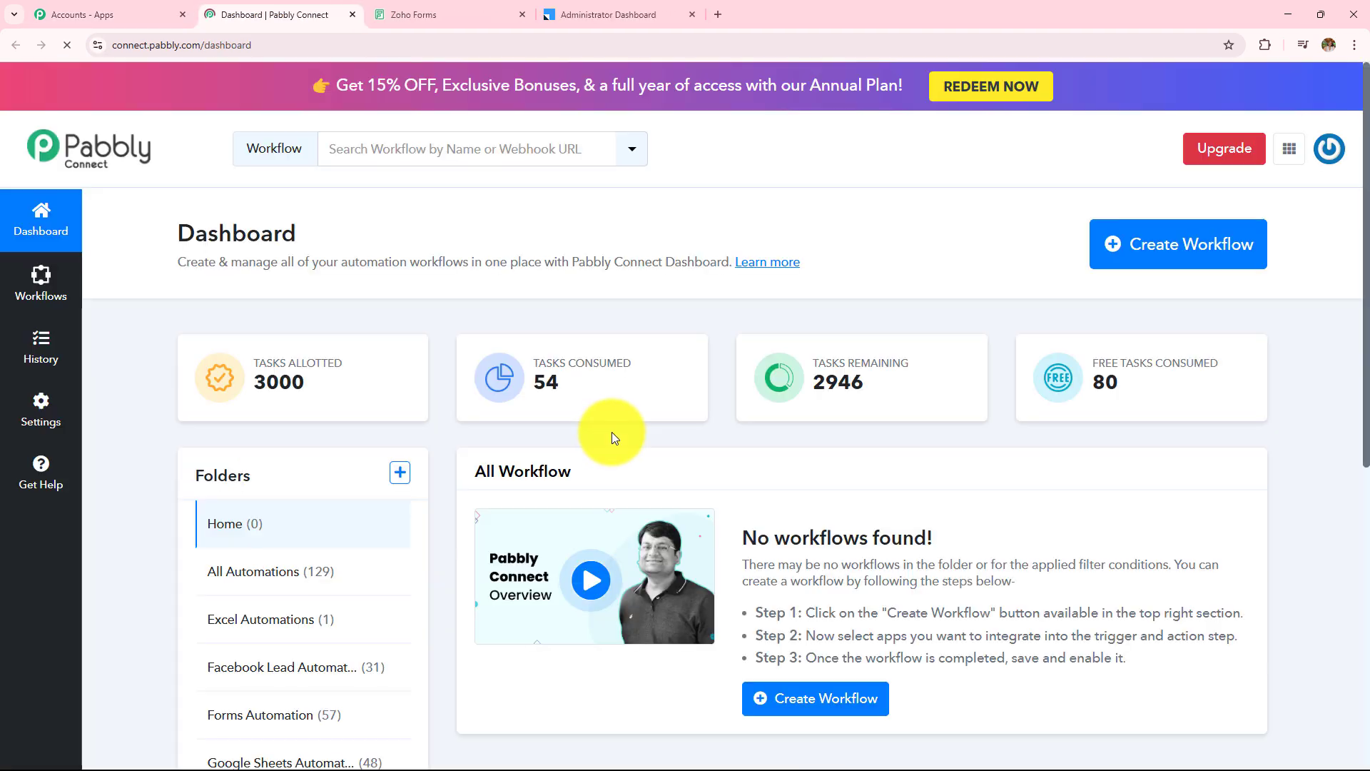
# Step: Examine the dashboard's workflow and folder lists and the fields required for creating a folder
pyautogui.moveTo(180, 235); pyautogui.dragTo(336, 242)
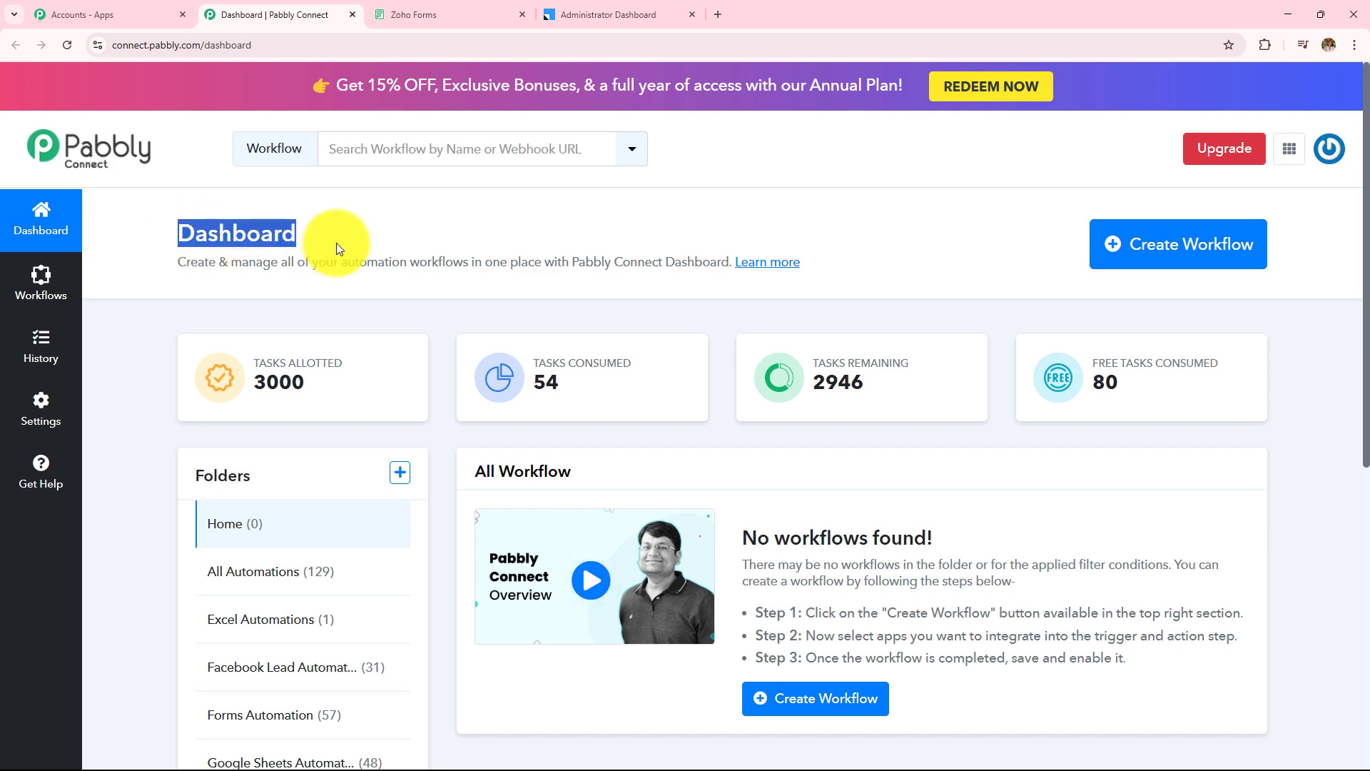
pyautogui.moveTo(477, 476); pyautogui.dragTo(580, 467)
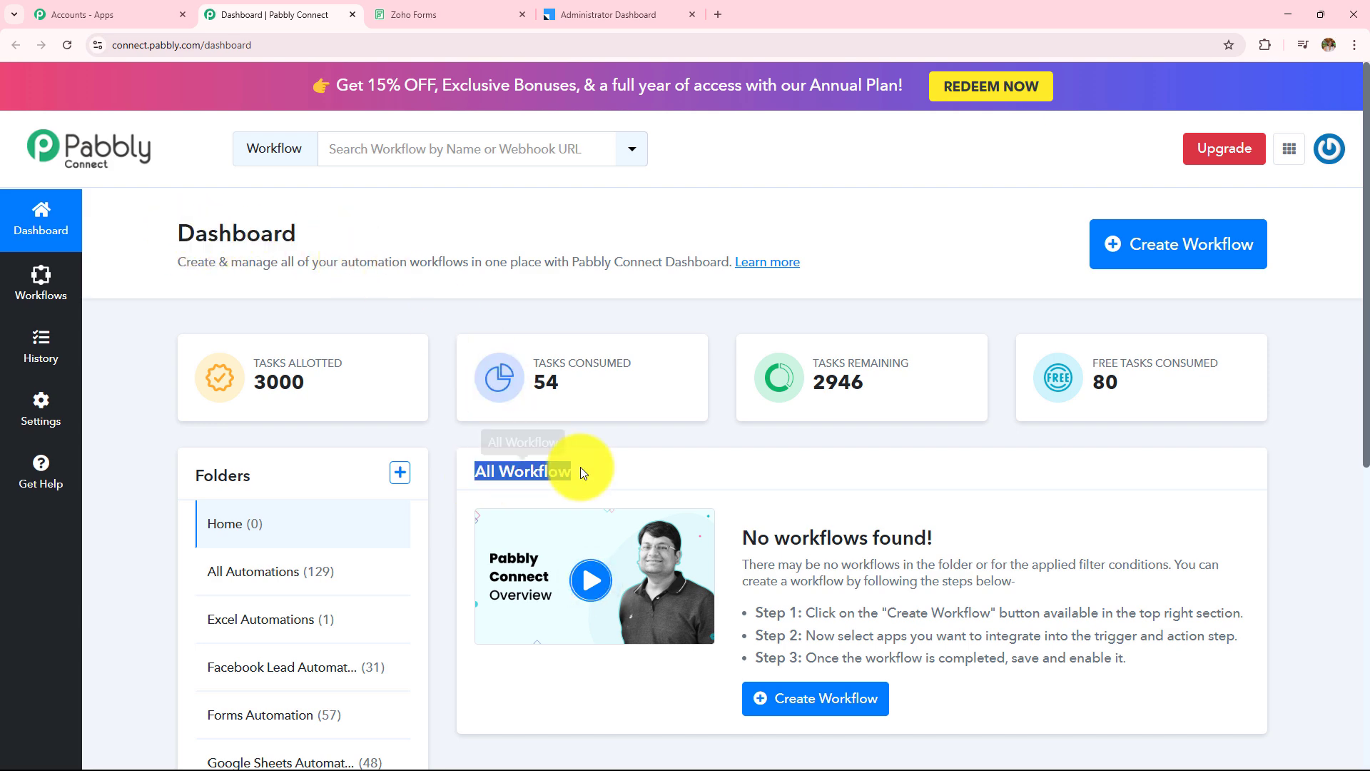
pyautogui.scroll(-2, 580, 467)
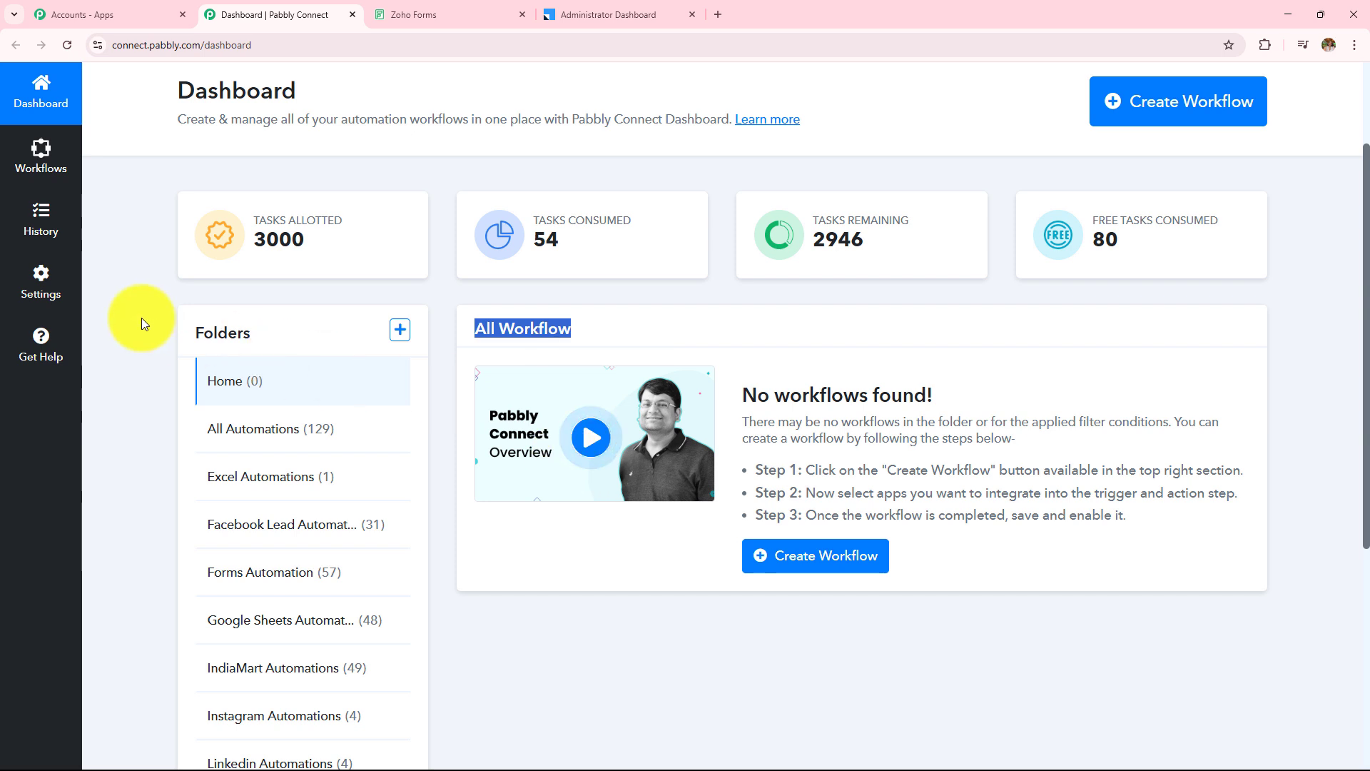
pyautogui.moveTo(191, 334); pyautogui.dragTo(357, 335)
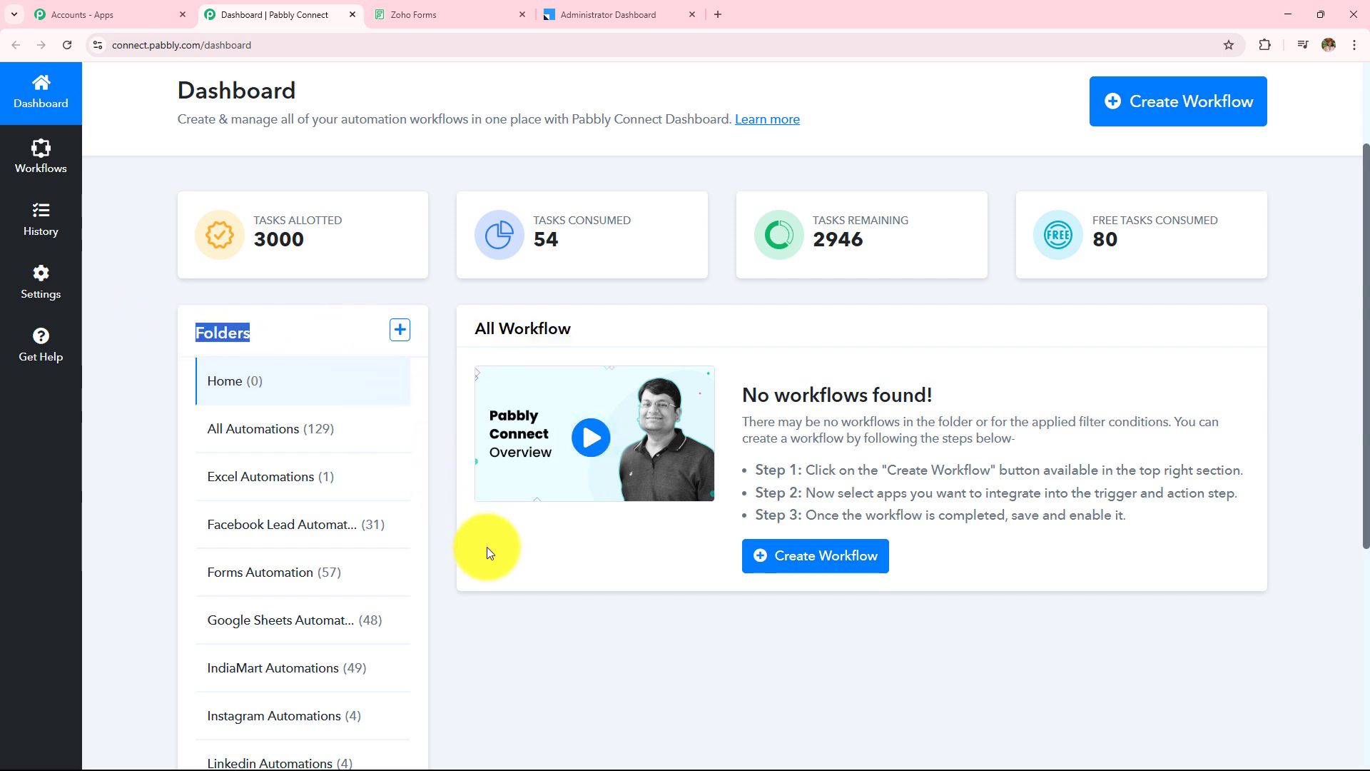
pyautogui.scroll(2, 487, 549)
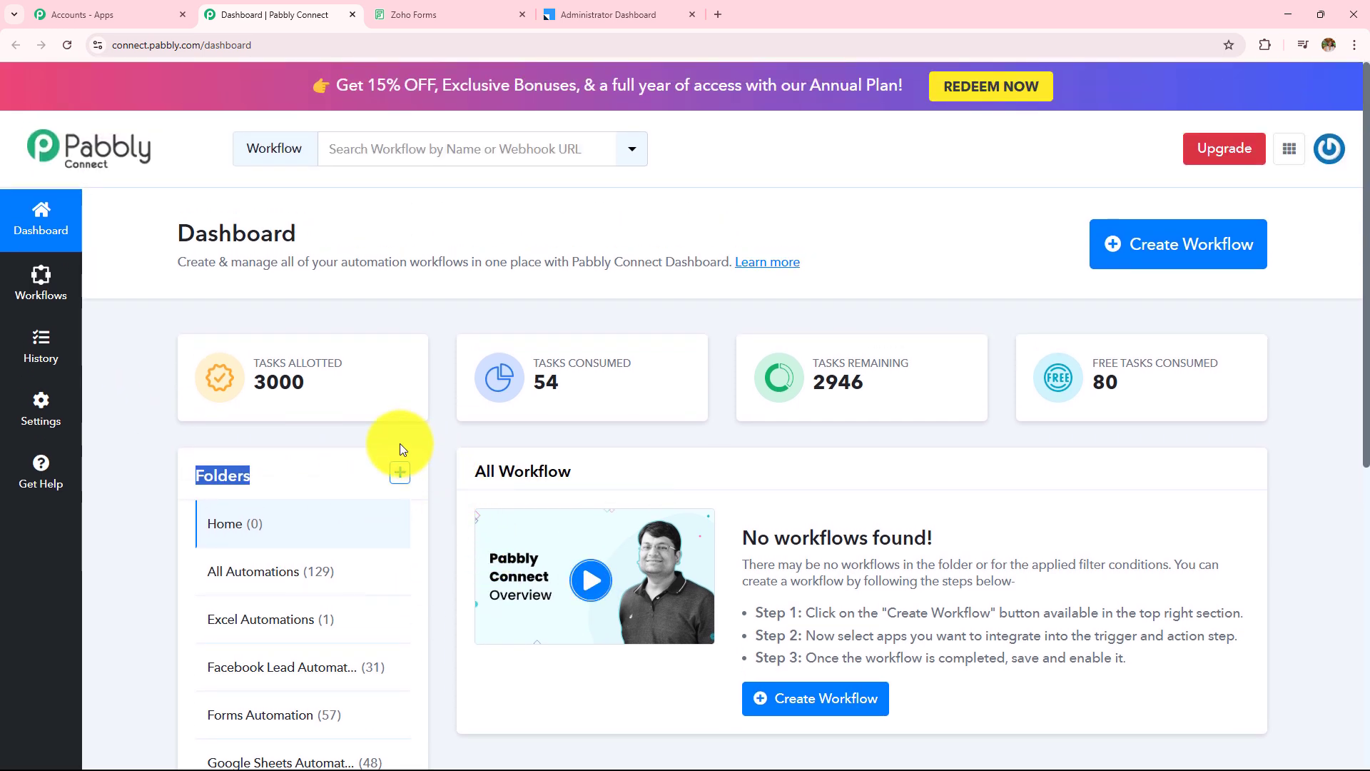
pyautogui.click(400, 471)
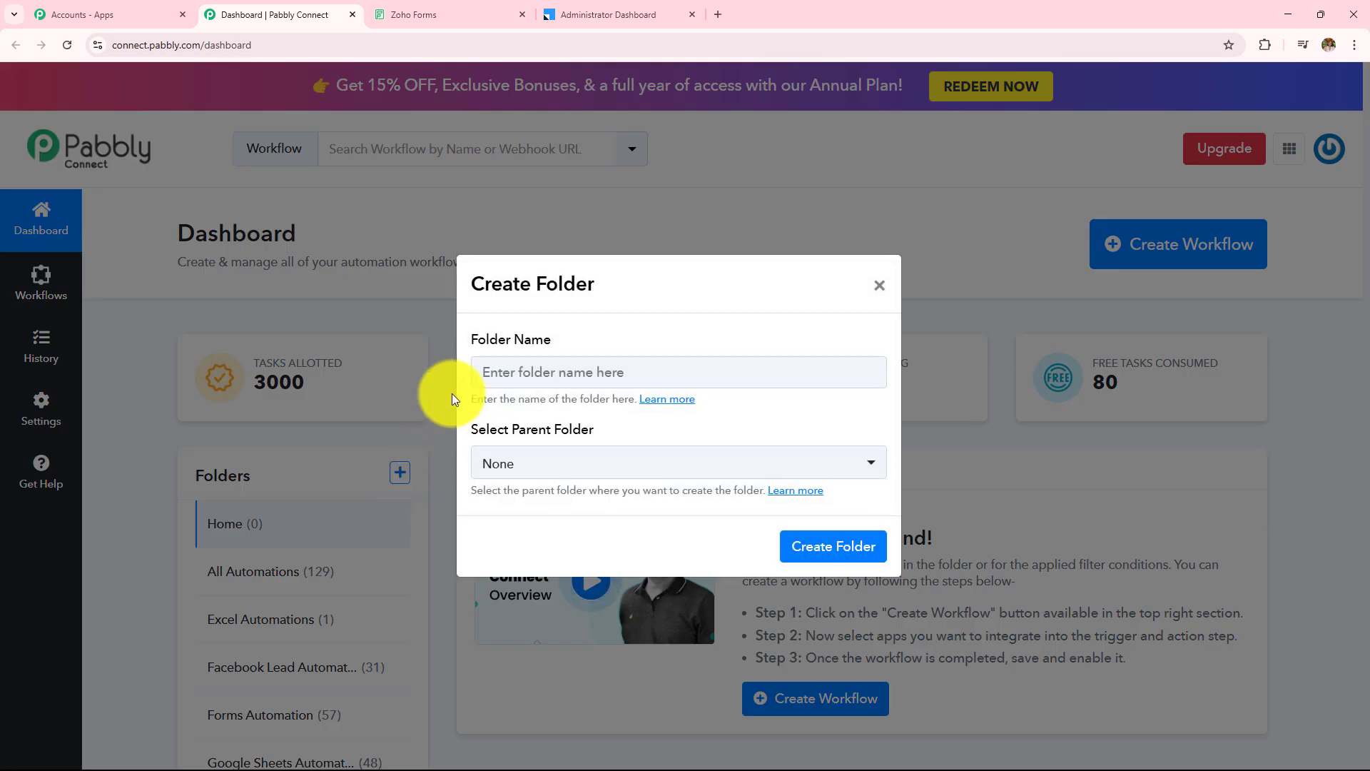
pyautogui.moveTo(471, 336); pyautogui.dragTo(589, 344)
pyautogui.moveTo(472, 433); pyautogui.dragTo(649, 427)
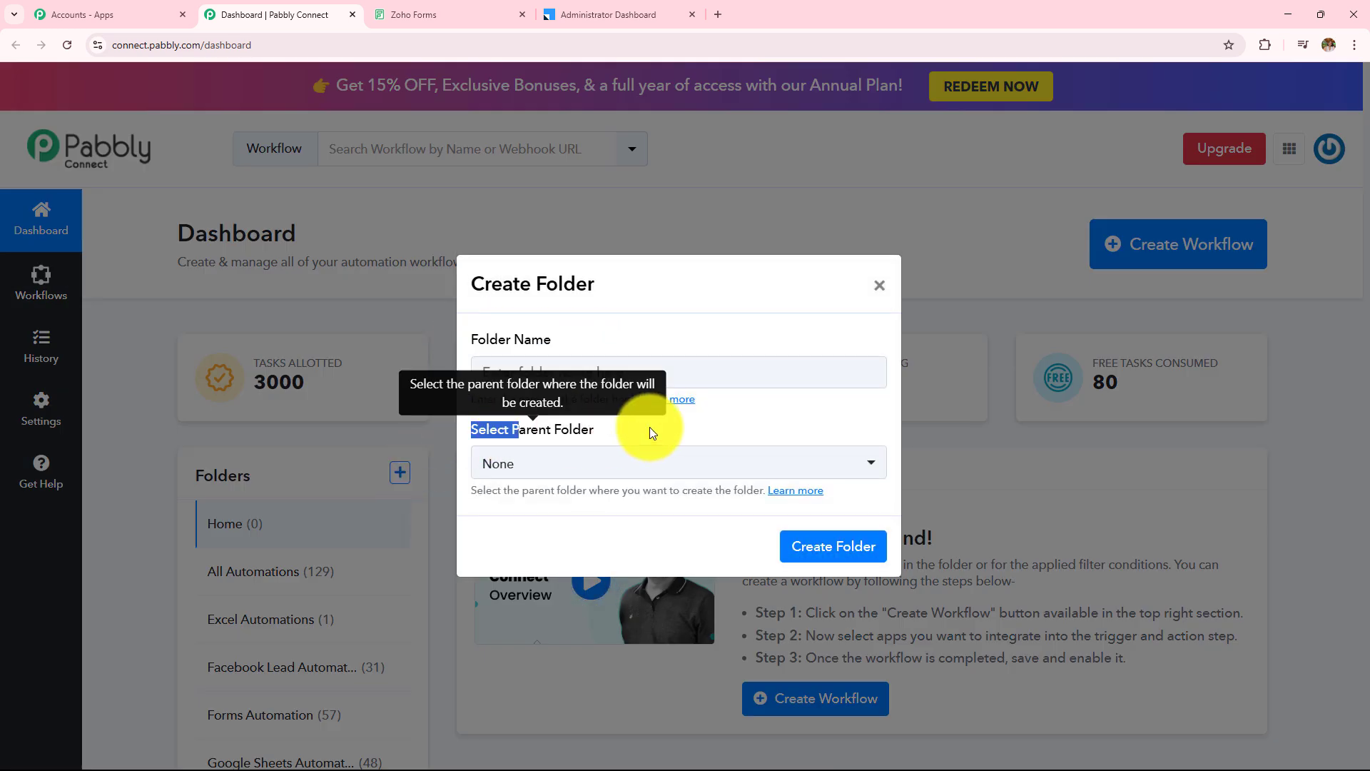
pyautogui.click(879, 285)
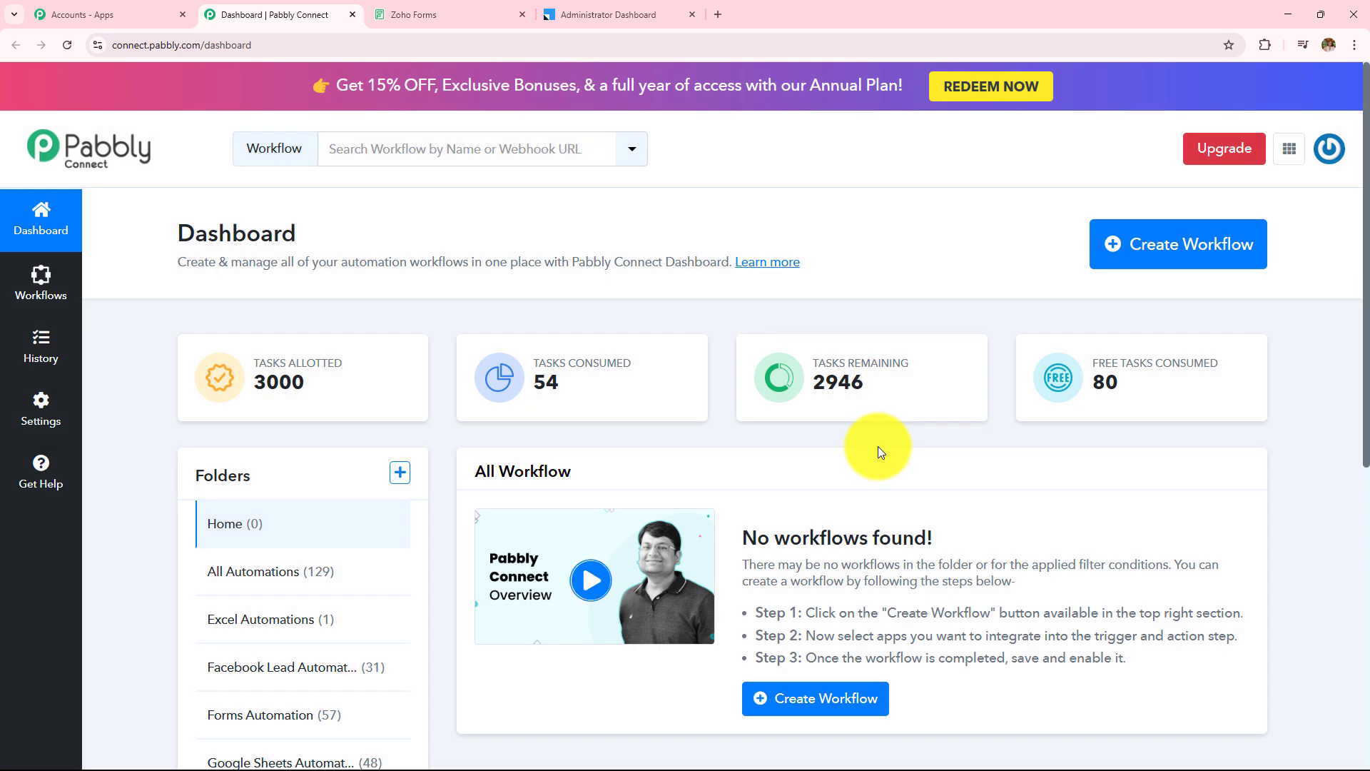
# Step: Start a new workflow named "How to Create LeadSquared Lead on Zoho Forms Submission"
pyautogui.click(1140, 268)
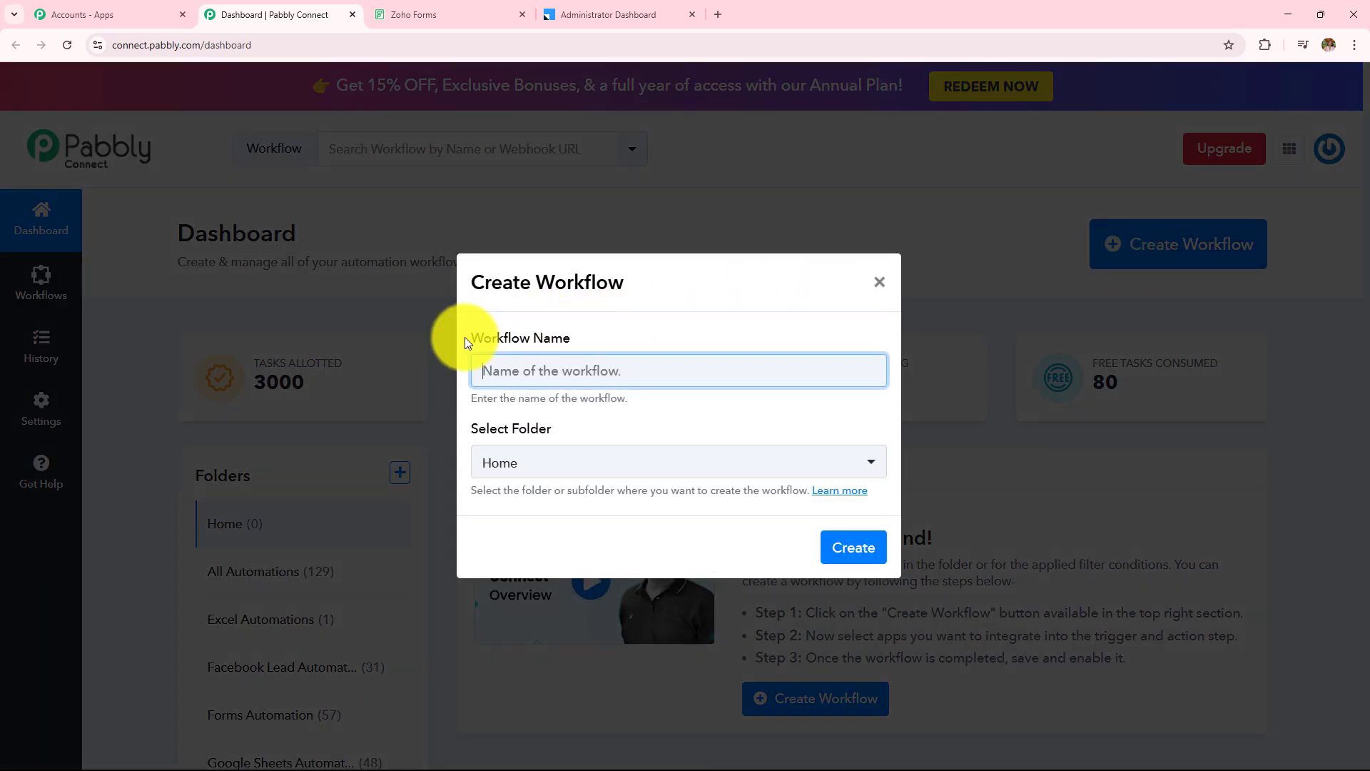
pyautogui.moveTo(465, 337); pyautogui.dragTo(595, 342)
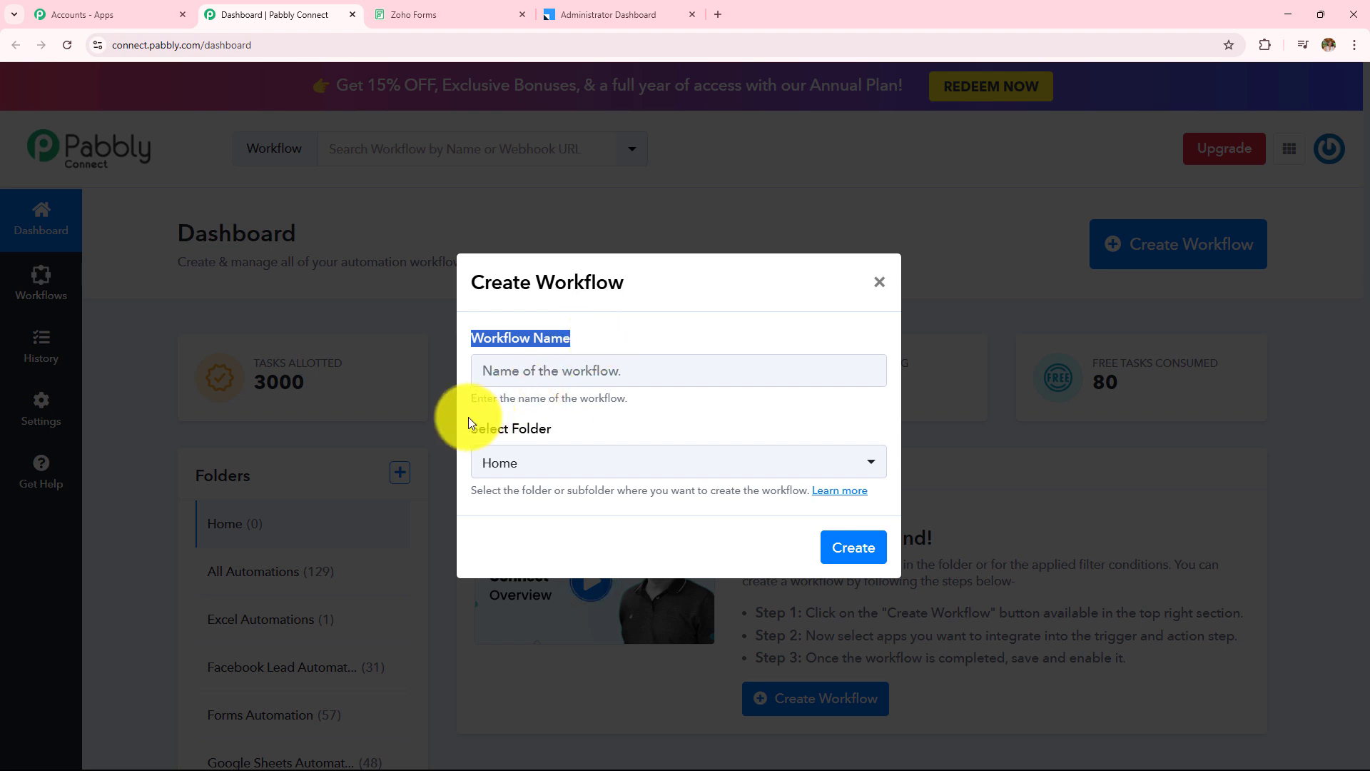
pyautogui.moveTo(465, 427); pyautogui.dragTo(559, 429)
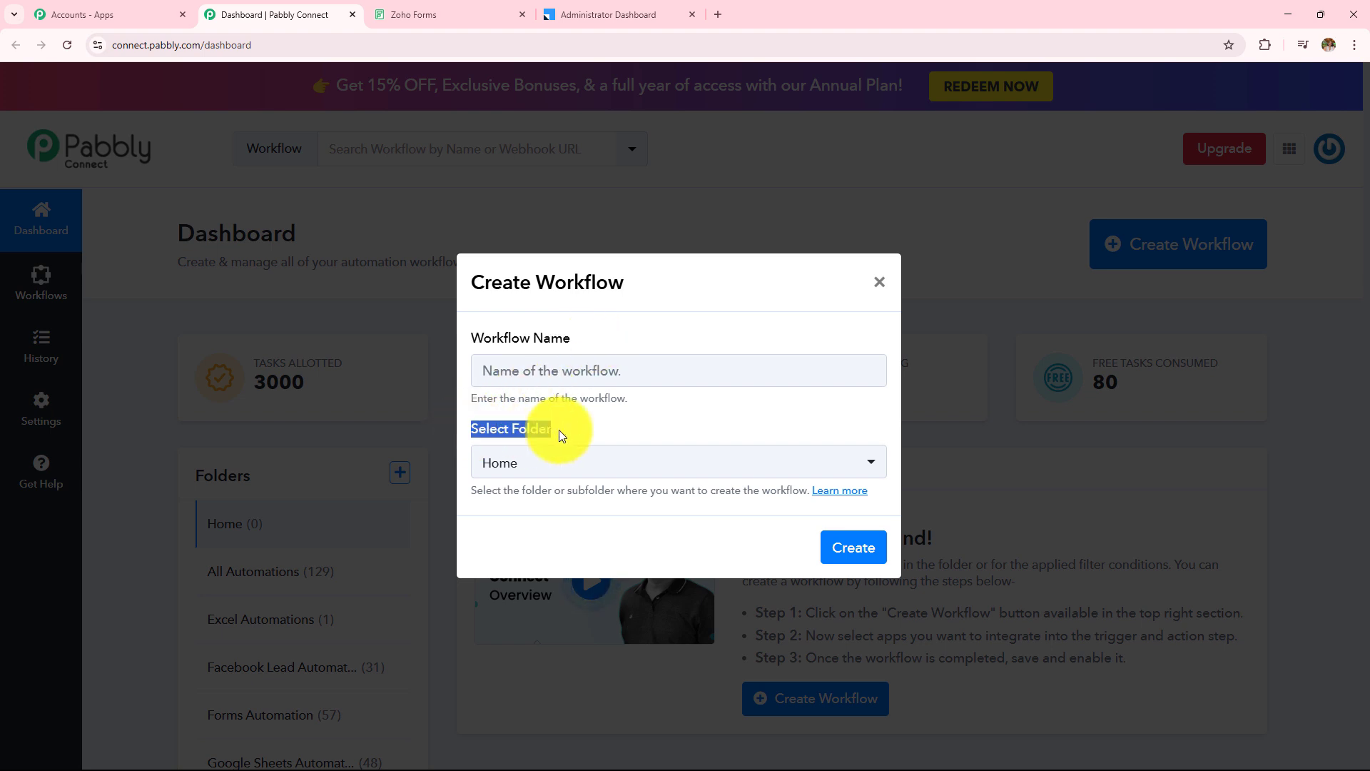
pyautogui.click(585, 376)
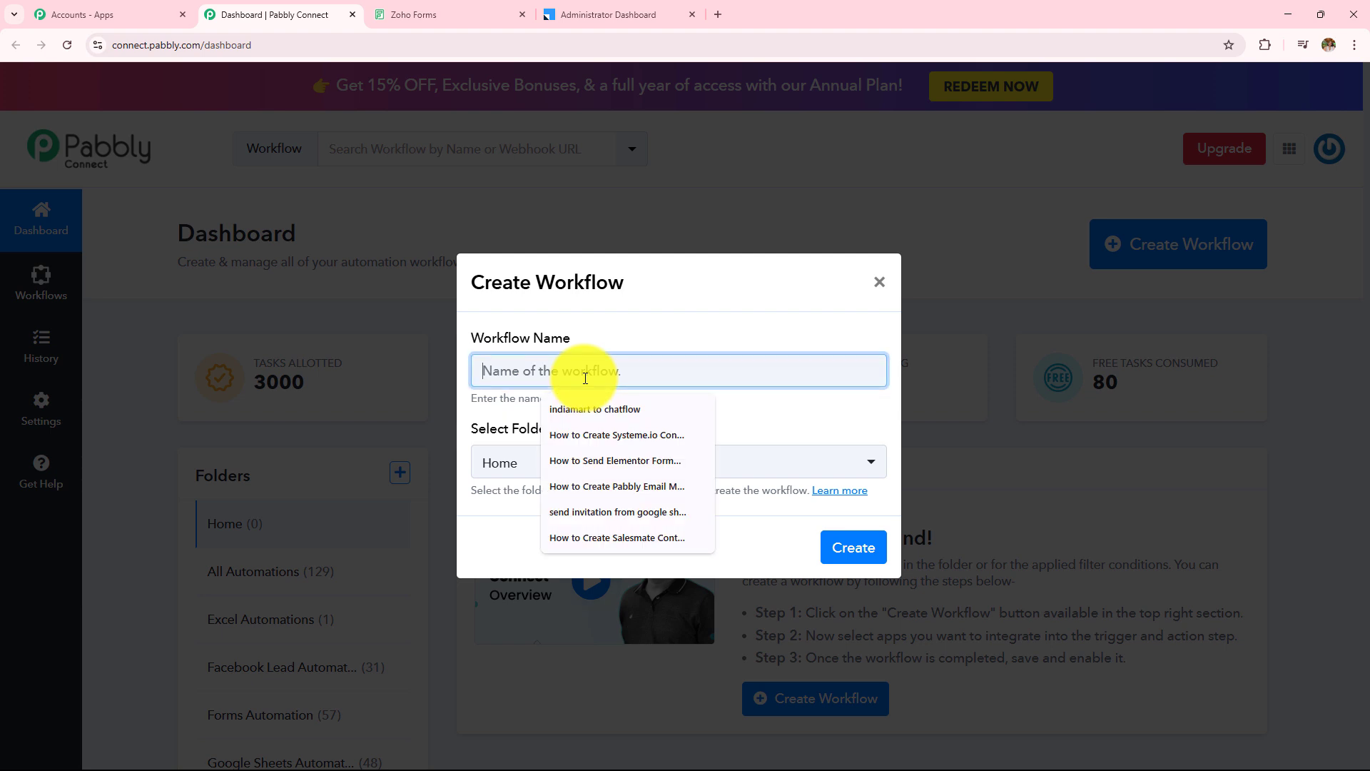
pyautogui.write('How to Create LeadSquared Lead on Zoho Forms Submission')
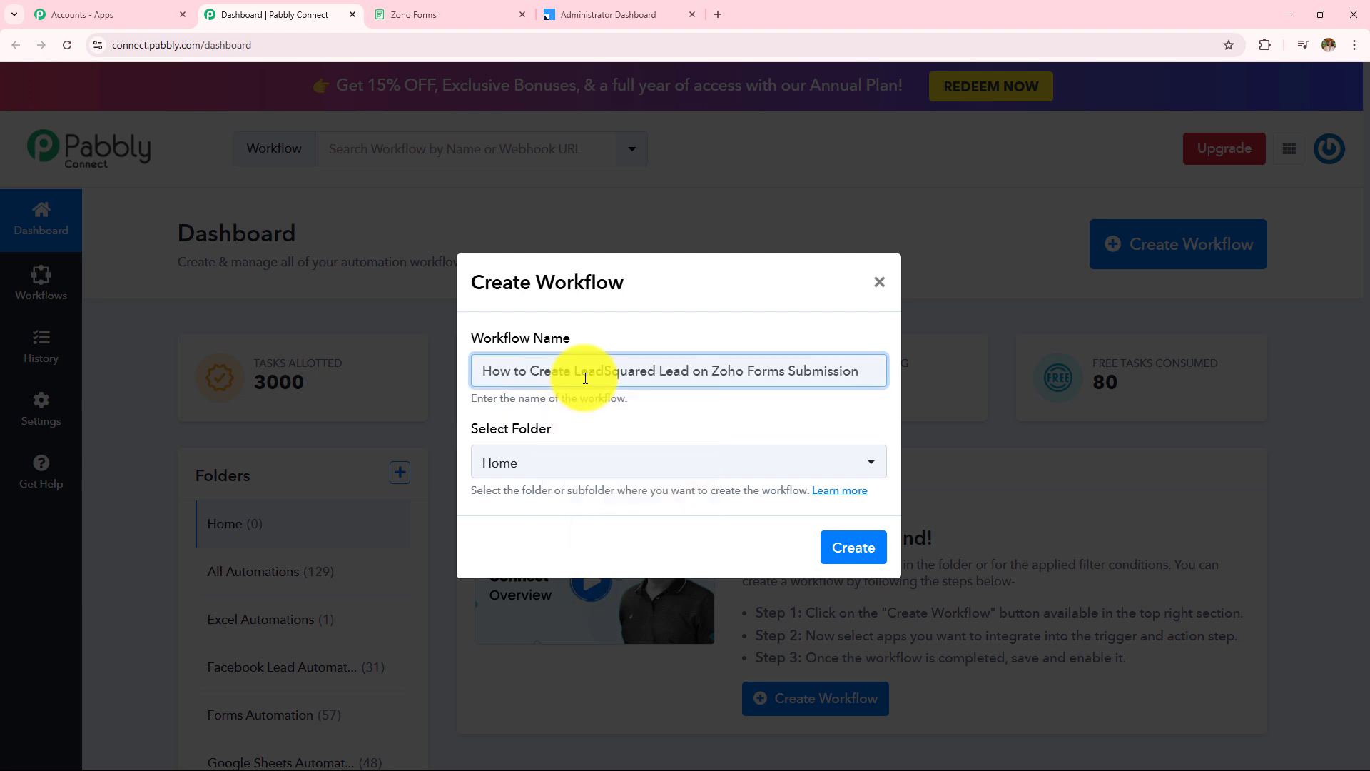
pyautogui.moveTo(860, 368); pyautogui.dragTo(378, 371)
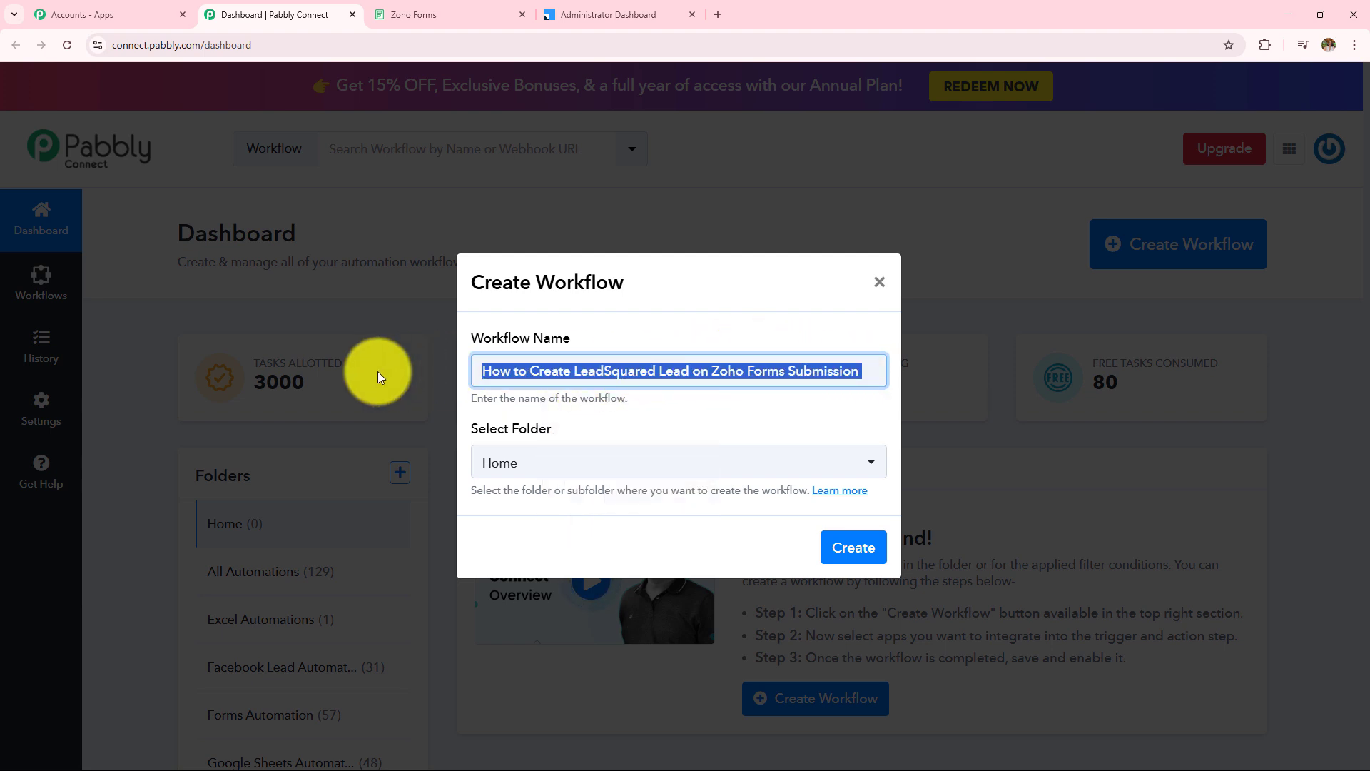
# Step: Assign the workflow to the Forms Automation folder and create it
pyautogui.click(560, 465)
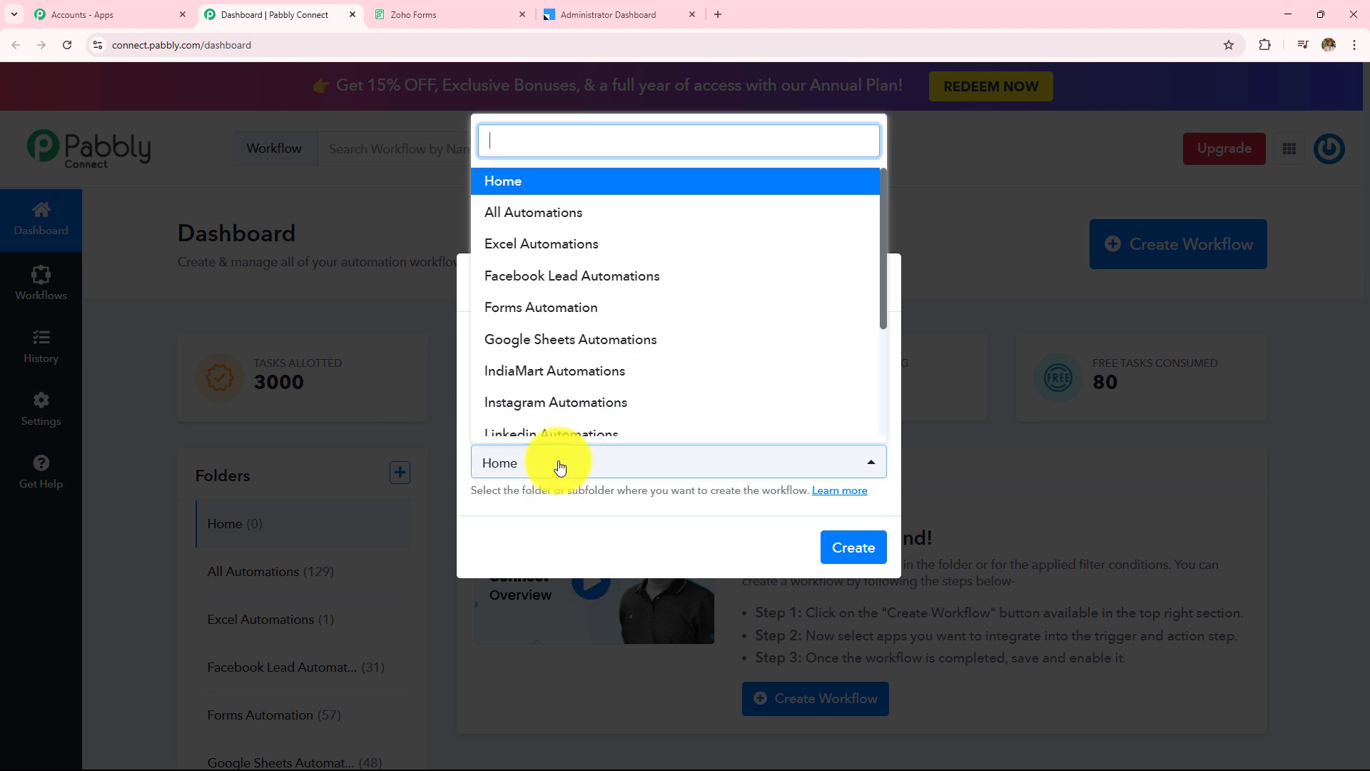
pyautogui.scroll(-3, 546, 368)
pyautogui.scroll(3, 546, 369)
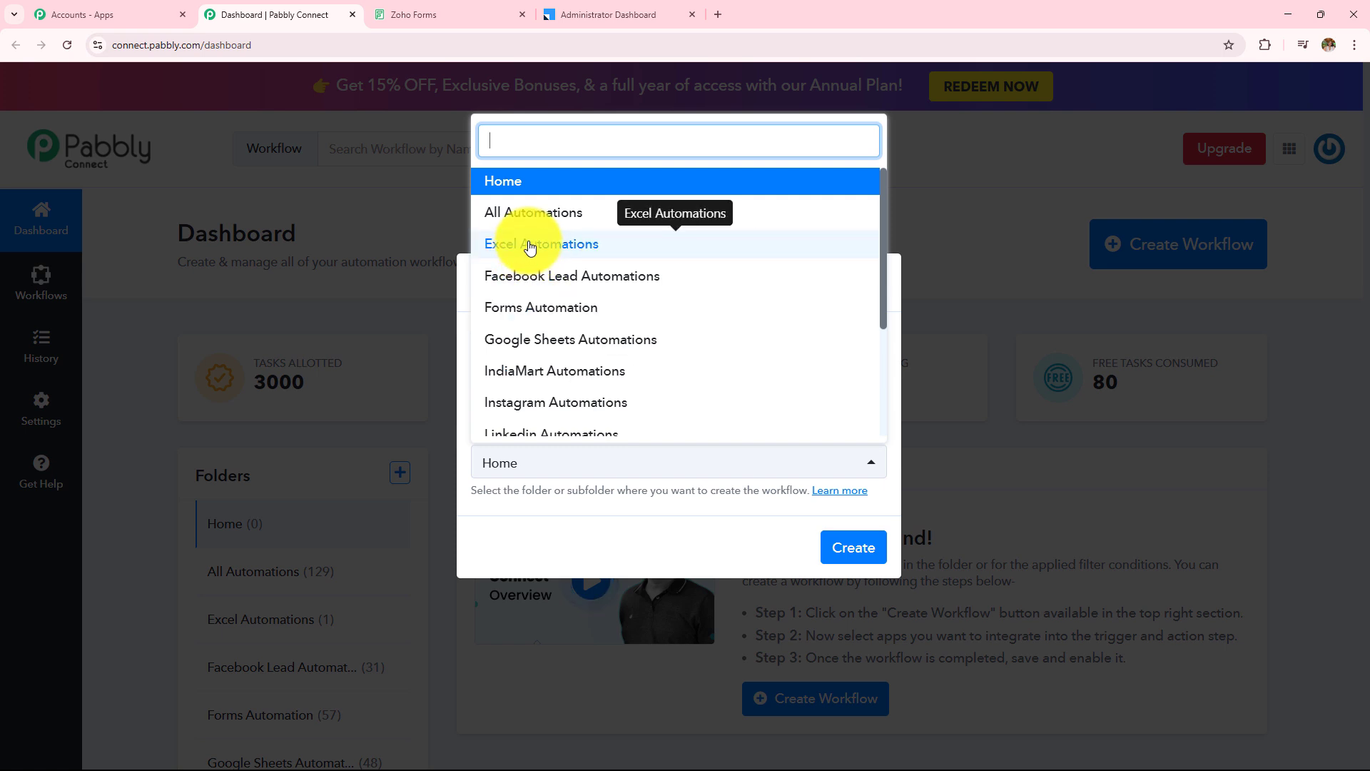
pyautogui.click(566, 308)
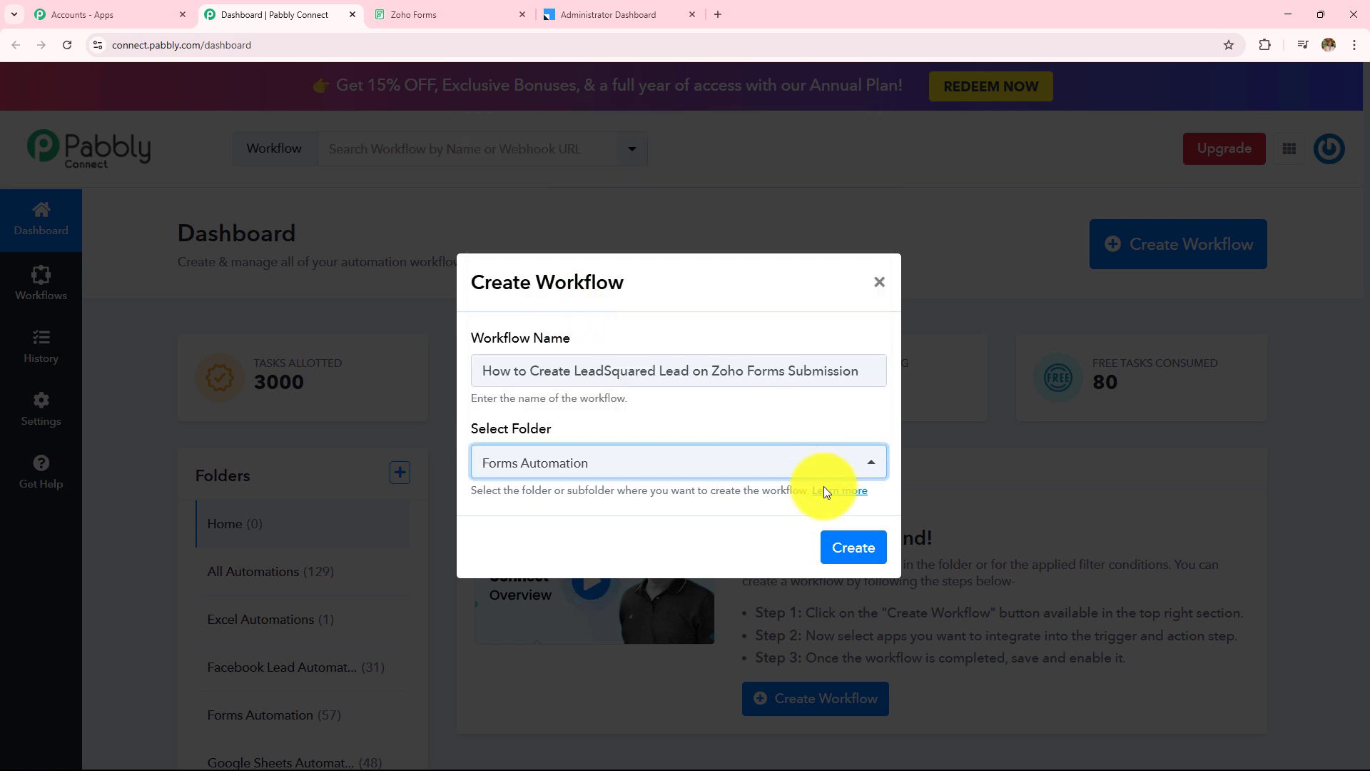
pyautogui.click(842, 554)
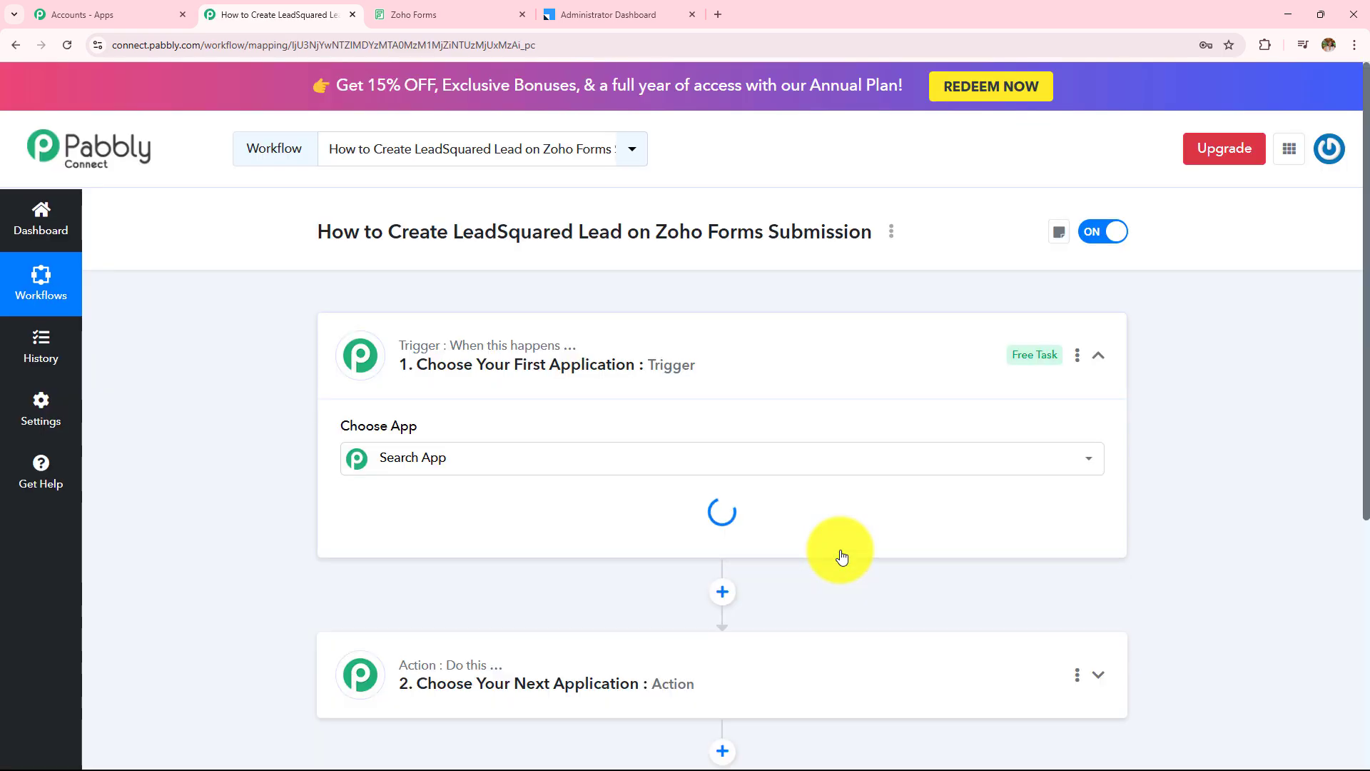
pyautogui.click(787, 387)
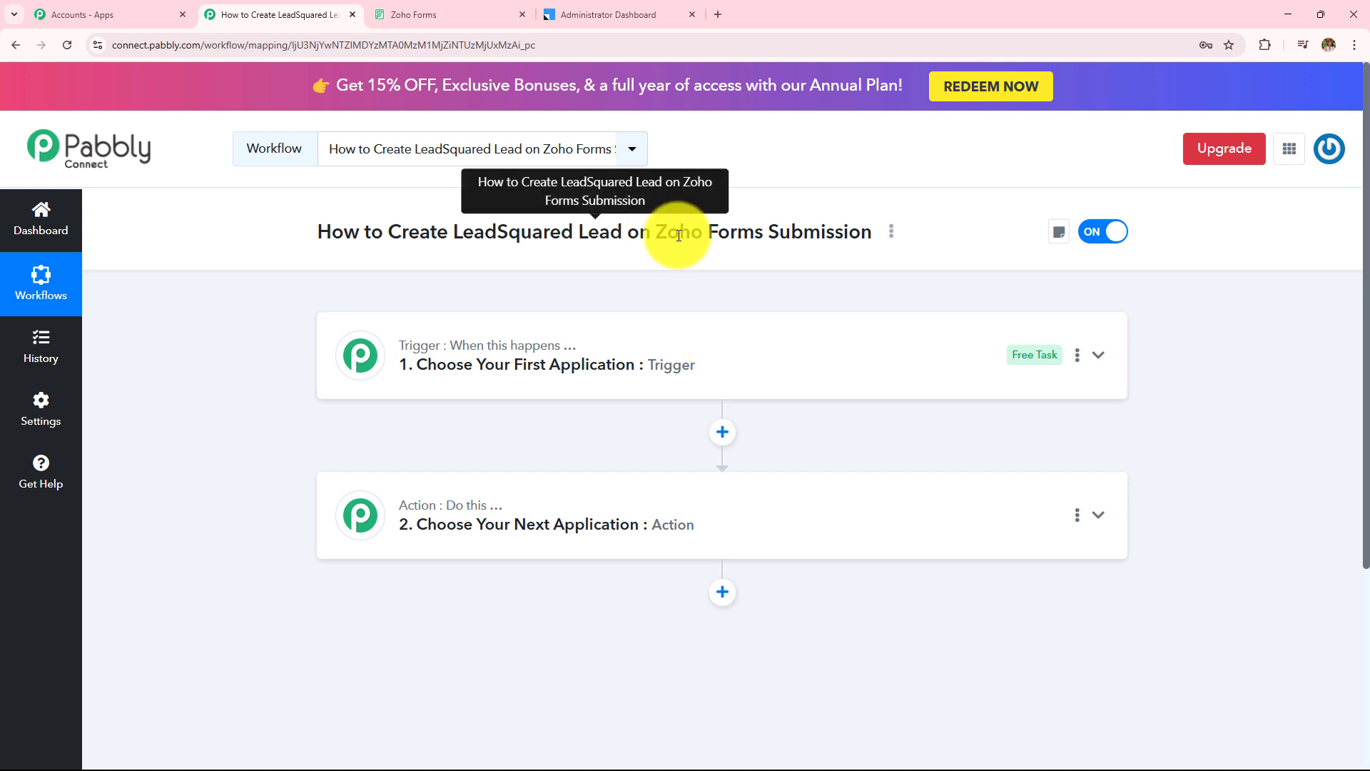
pyautogui.moveTo(656, 234); pyautogui.dragTo(862, 234)
pyautogui.moveTo(454, 234); pyautogui.dragTo(621, 234)
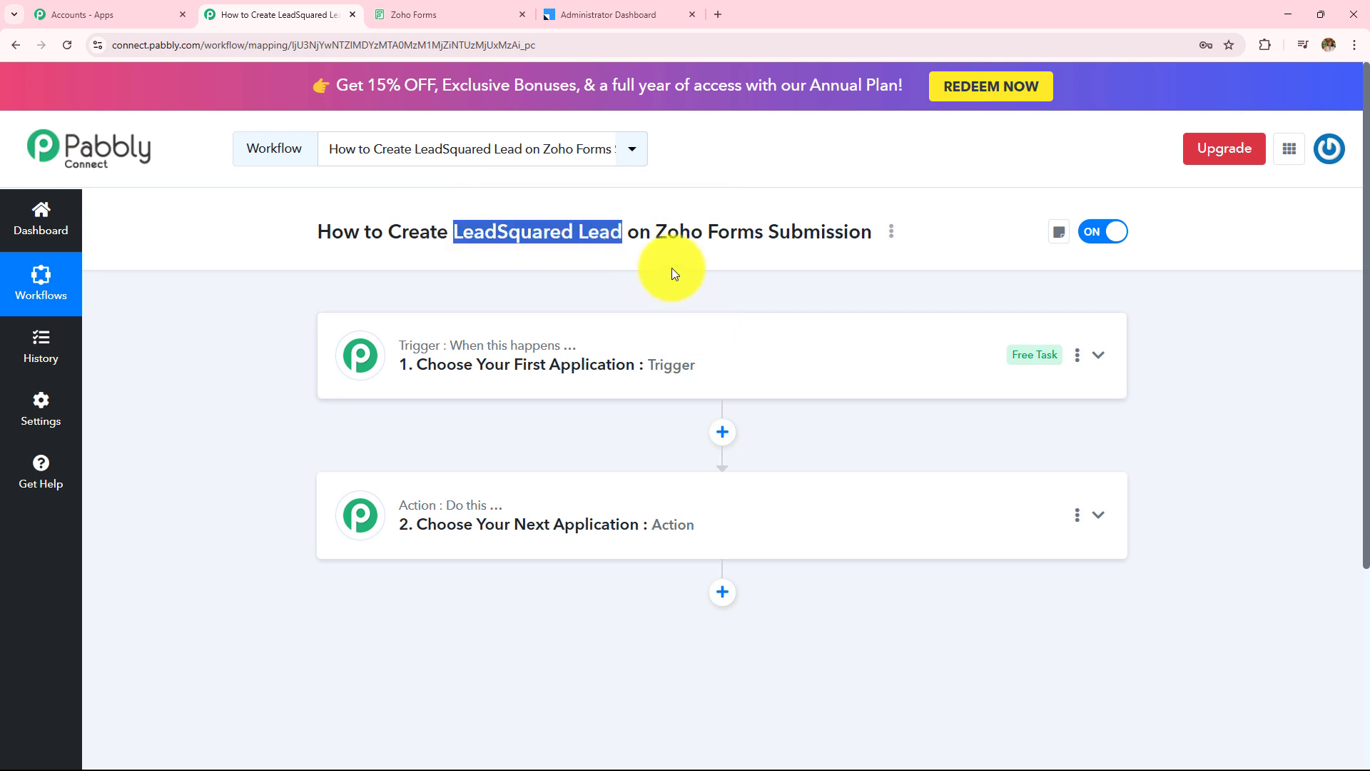
pyautogui.click(654, 237)
pyautogui.moveTo(654, 237); pyautogui.dragTo(801, 255)
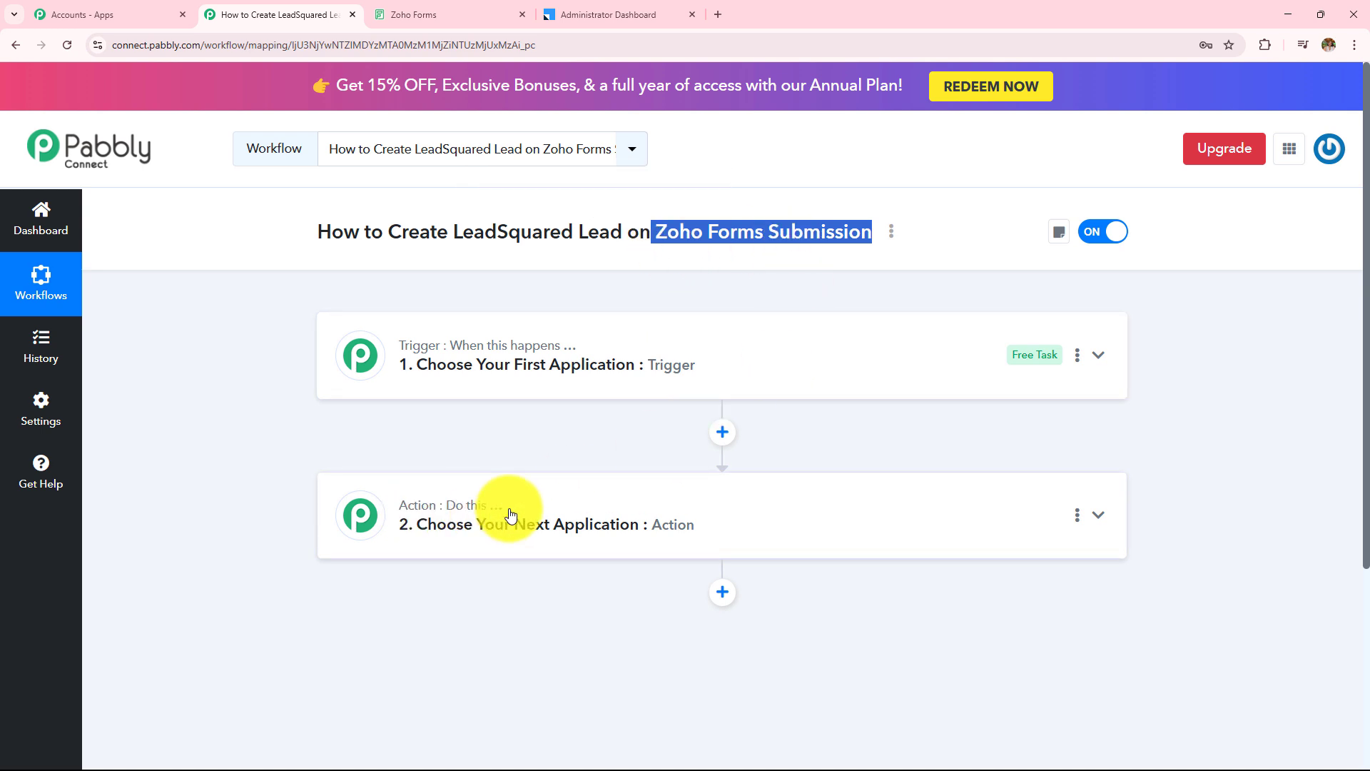
# Step: Set the workflow's trigger application to Zoho Forms with the trigger event New Form Submitted
pyautogui.click(611, 364)
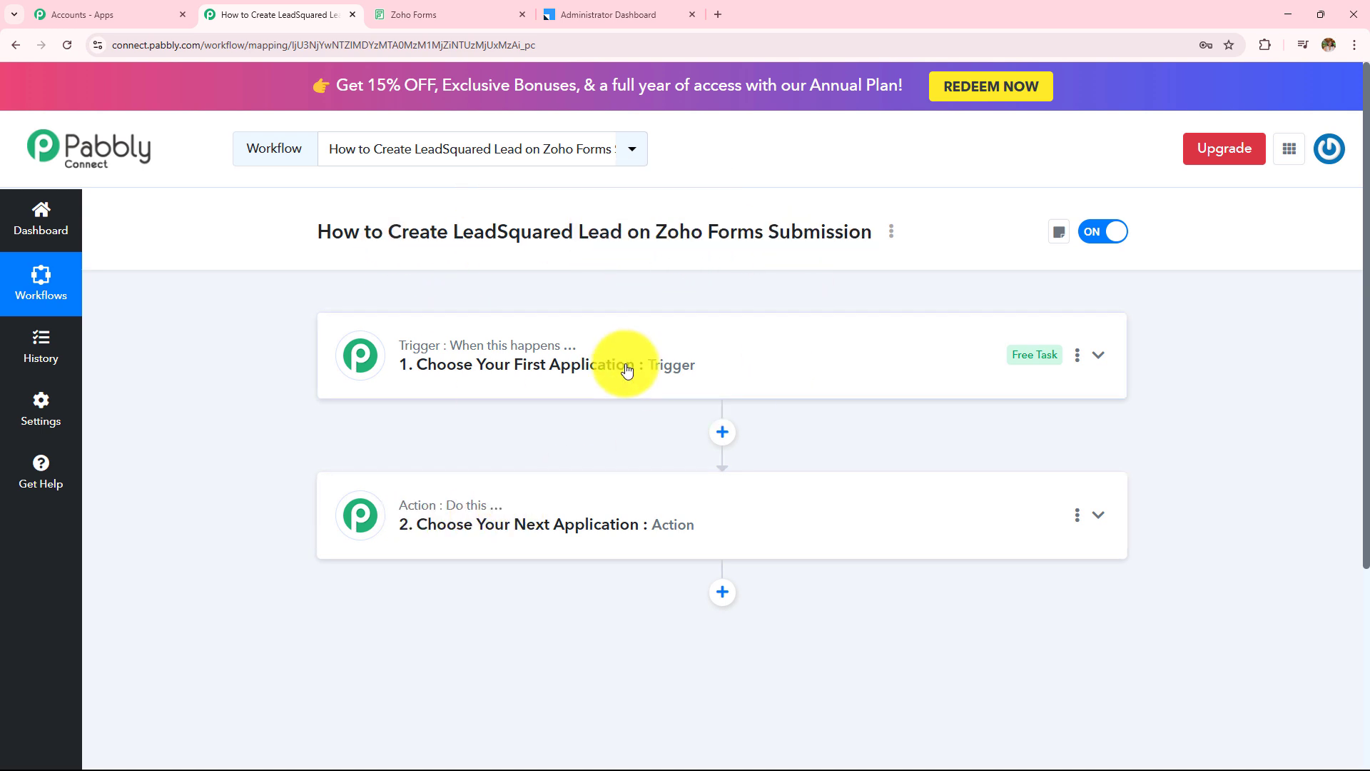
pyautogui.click(588, 458)
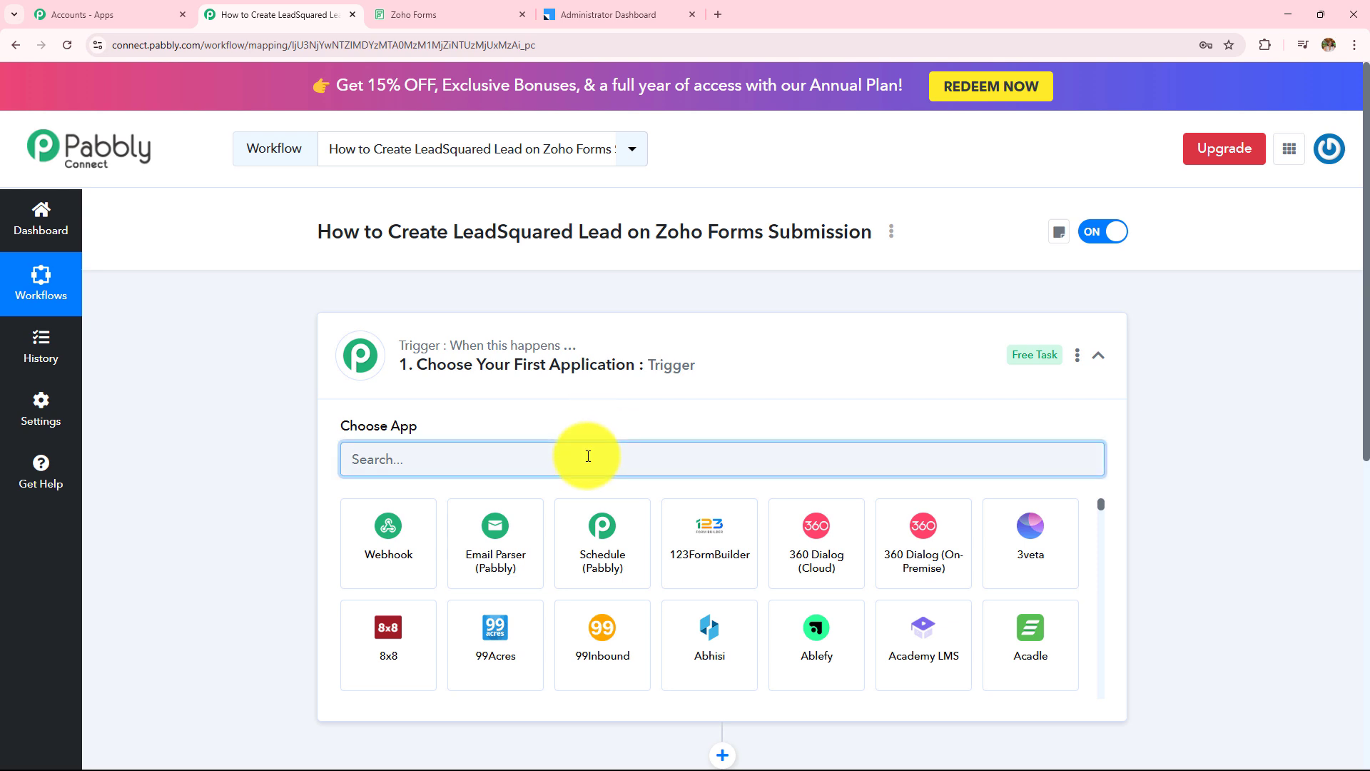
pyautogui.write('Zoho')
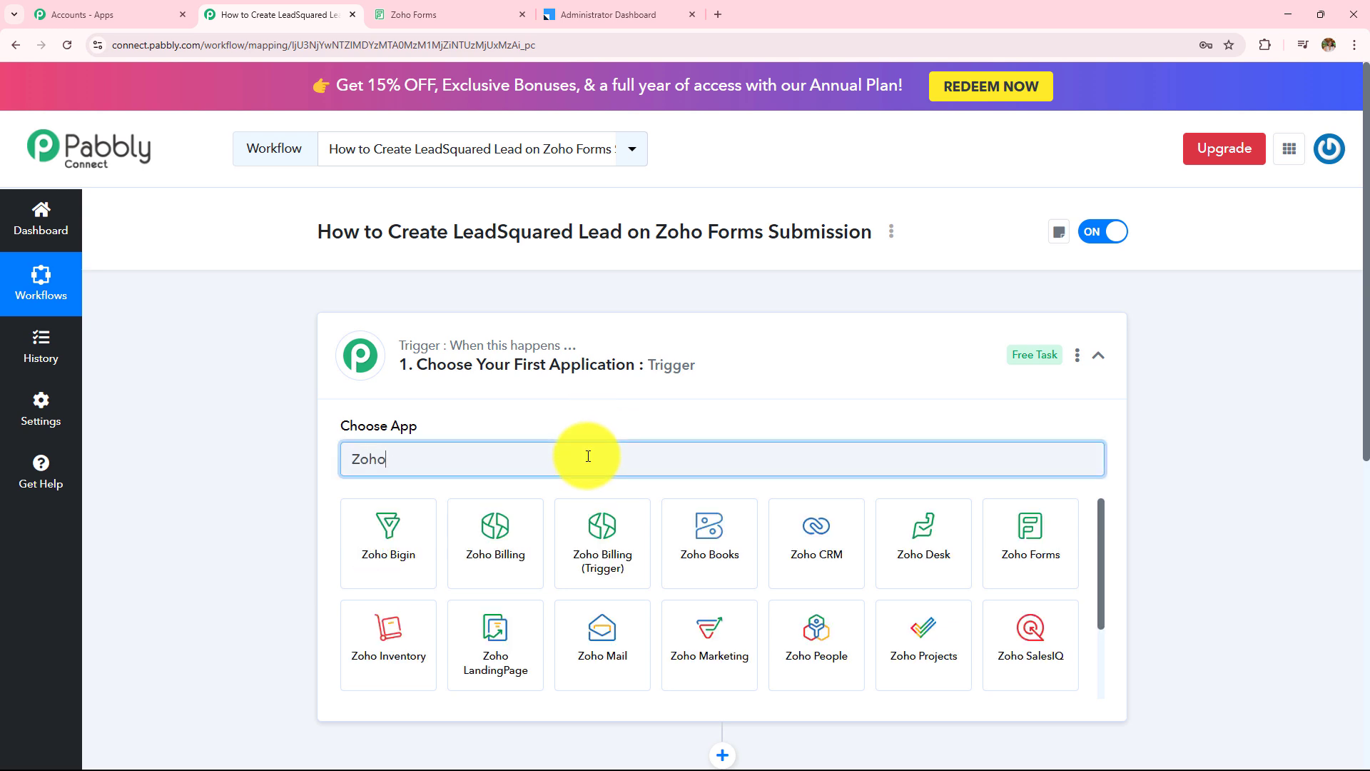
pyautogui.write(' F')
pyautogui.click(397, 541)
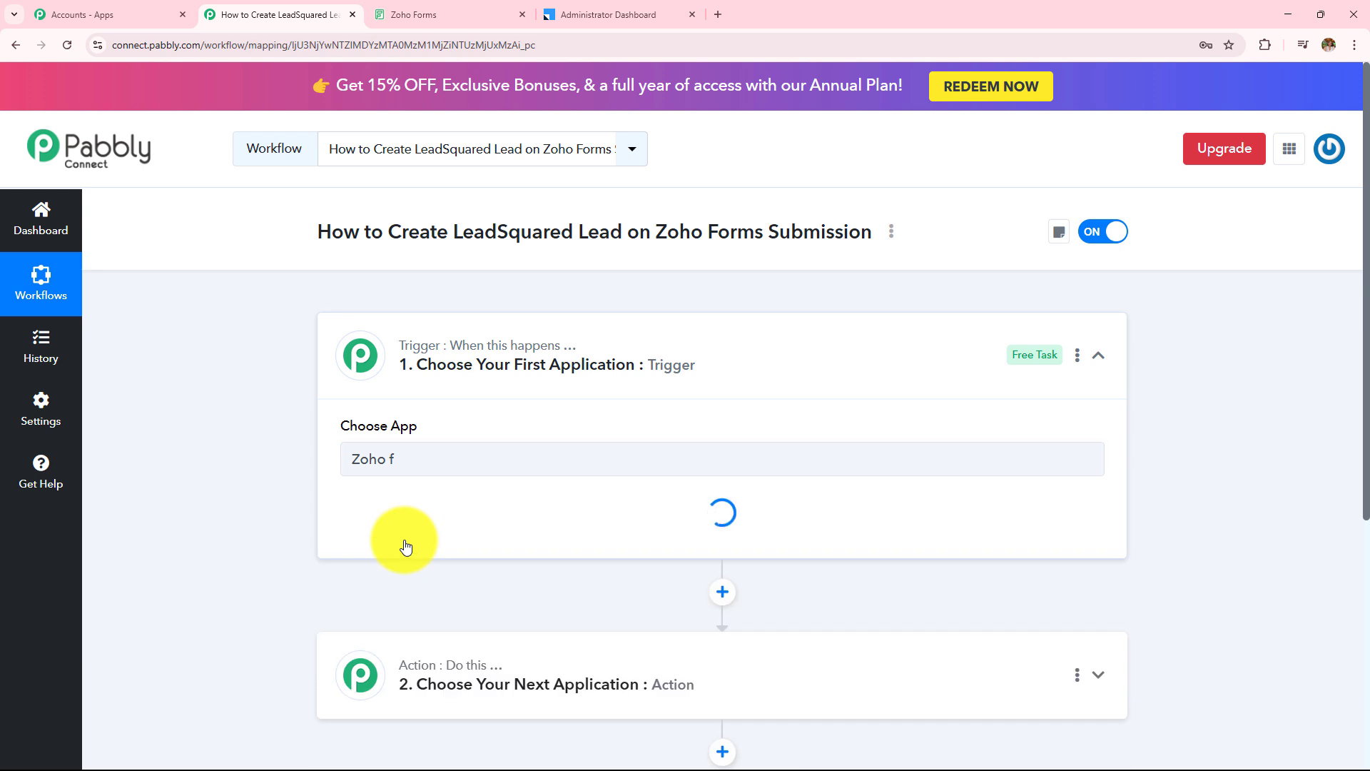
pyautogui.click(405, 546)
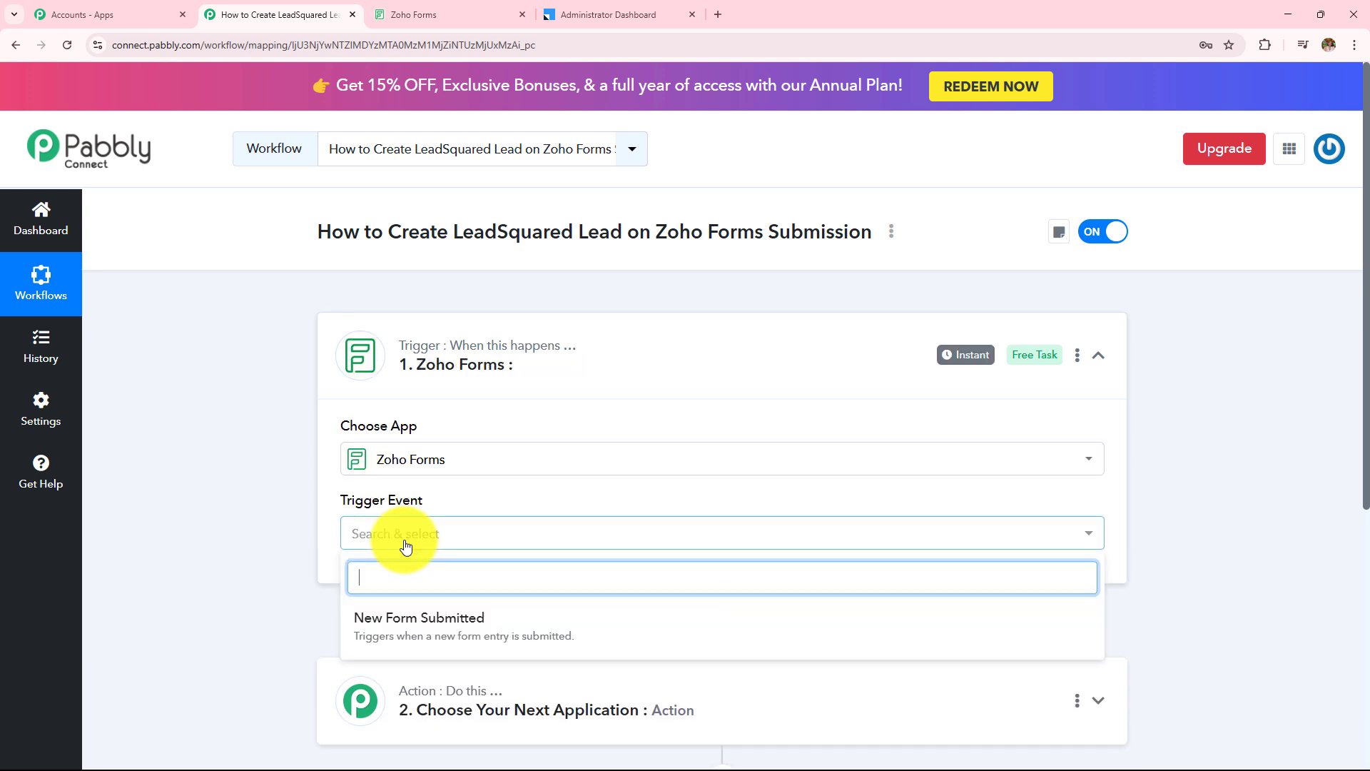
pyautogui.click(453, 631)
# Step: Review the webhook setup instructions, switch to Zoho Forms and open the integrations of the Registration Form
pyautogui.scroll(-2, 555, 504)
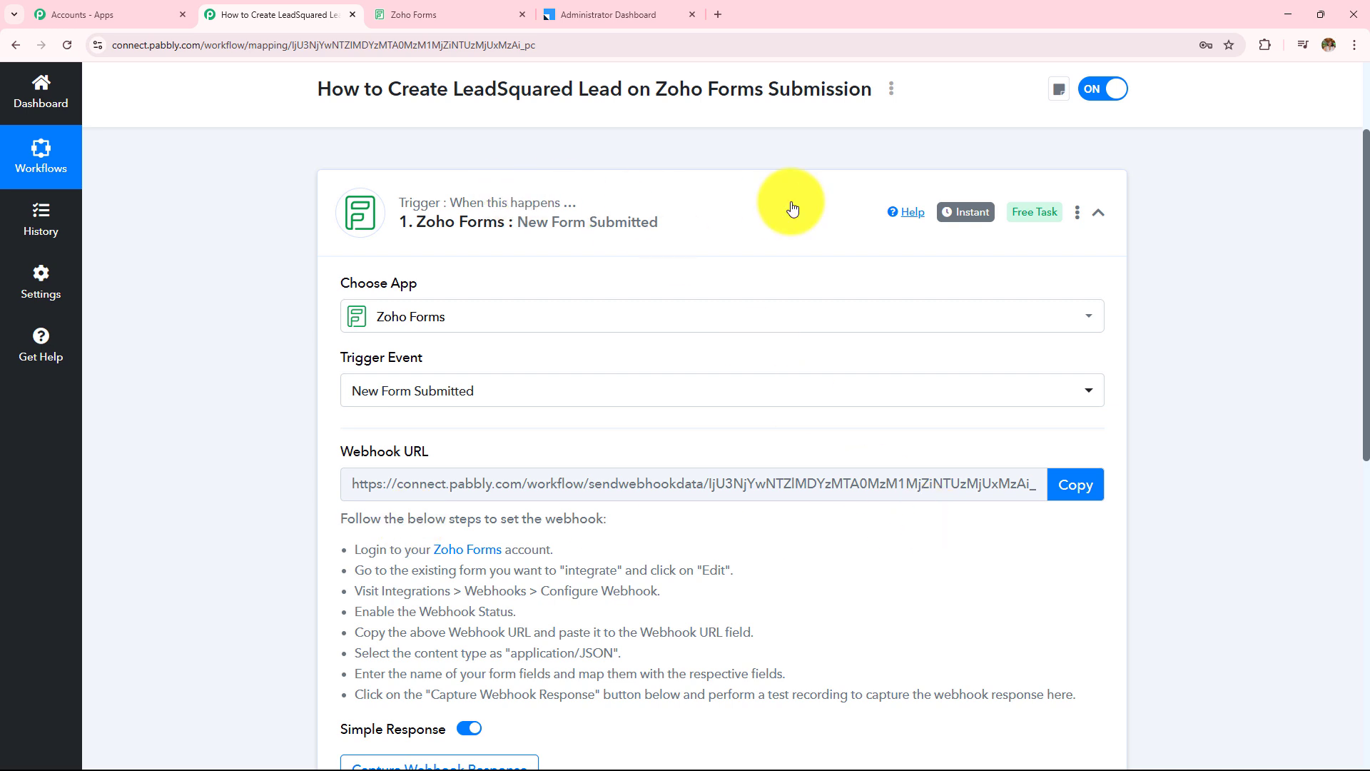
pyautogui.moveTo(345, 545); pyautogui.dragTo(984, 736)
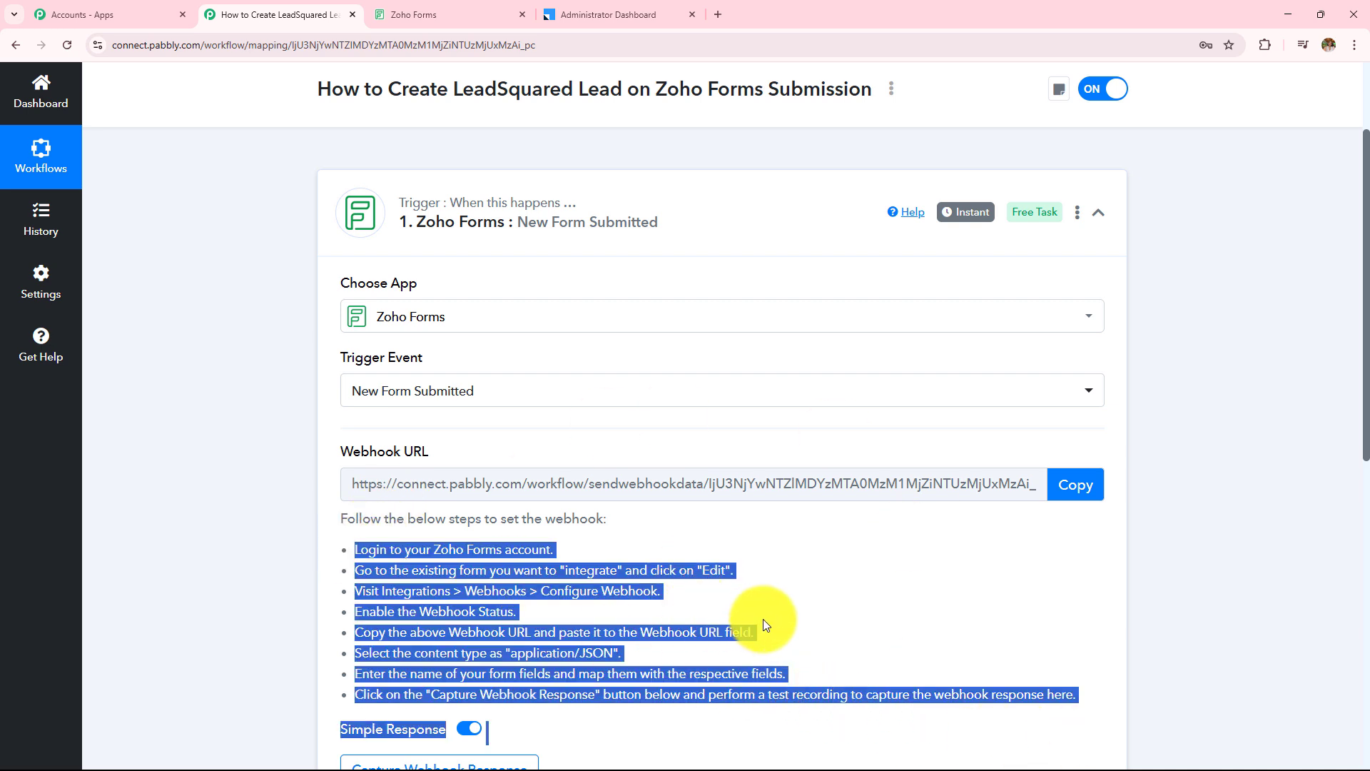
pyautogui.click(403, 13)
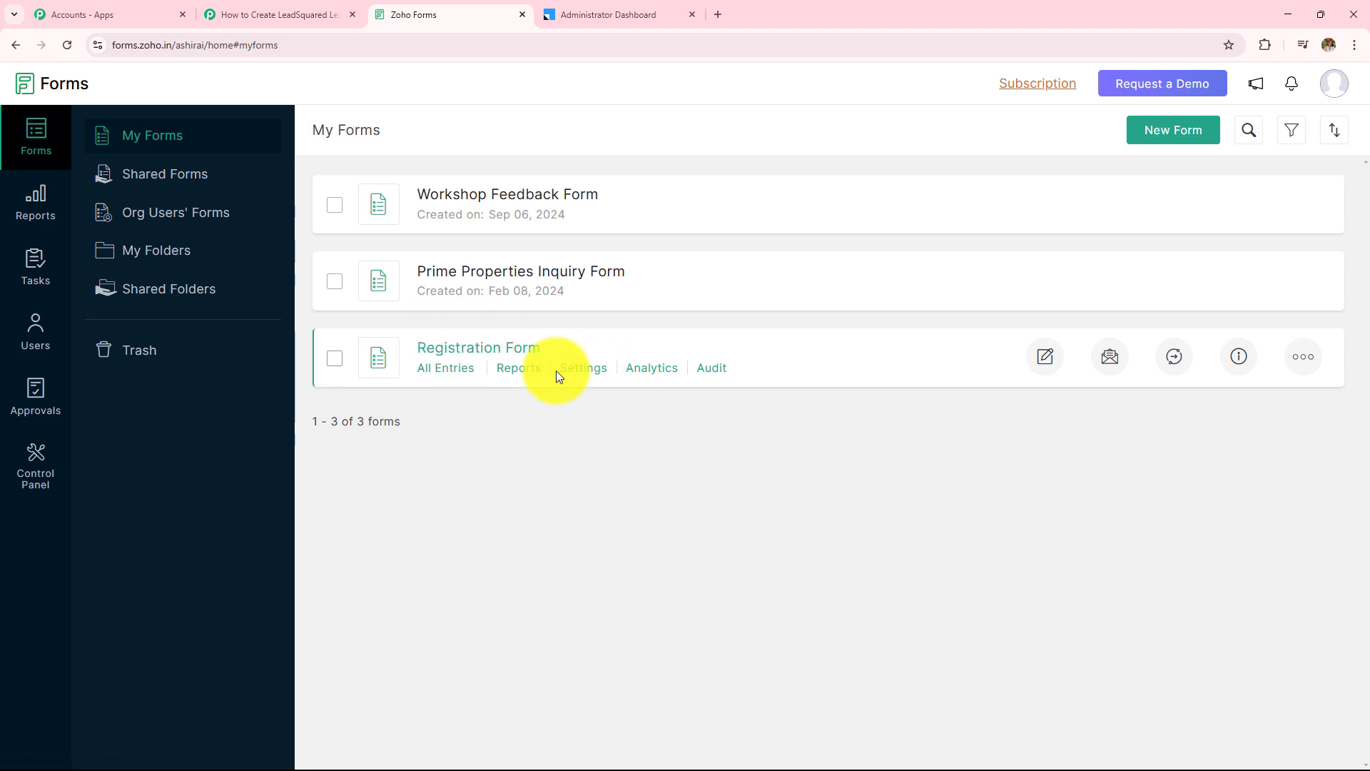
pyautogui.click(587, 377)
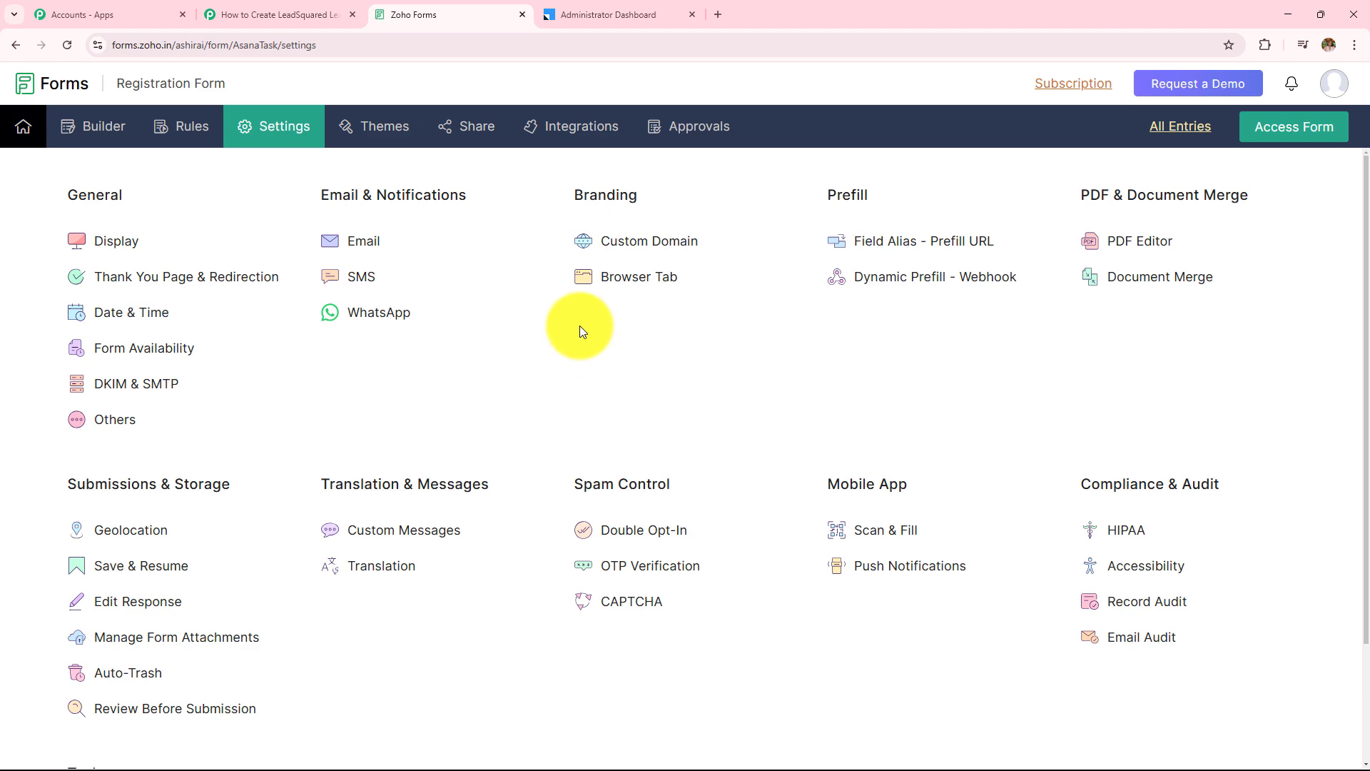
pyautogui.click(579, 130)
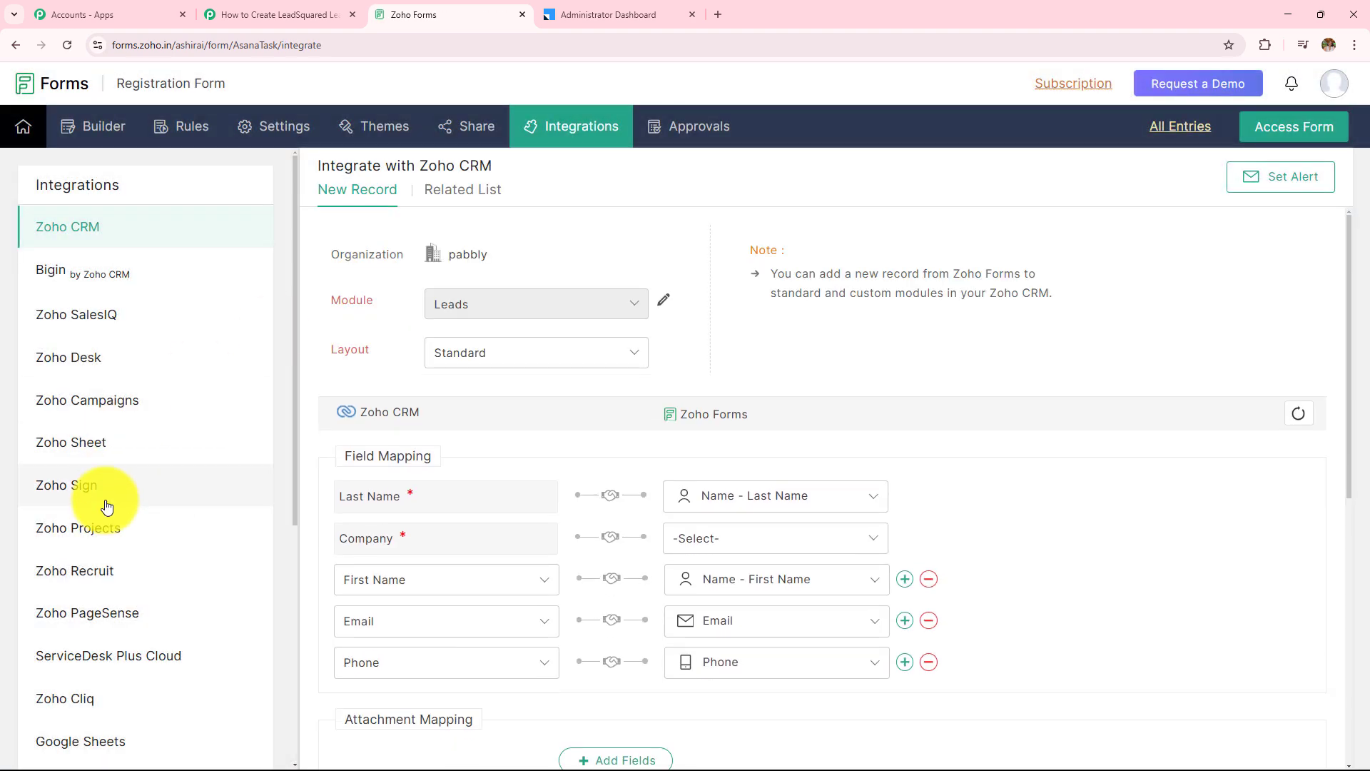
# Step: Open the Registration Form's Webhooks configuration and clear the existing webhook URL
pyautogui.scroll(-5, 107, 504)
pyautogui.click(119, 578)
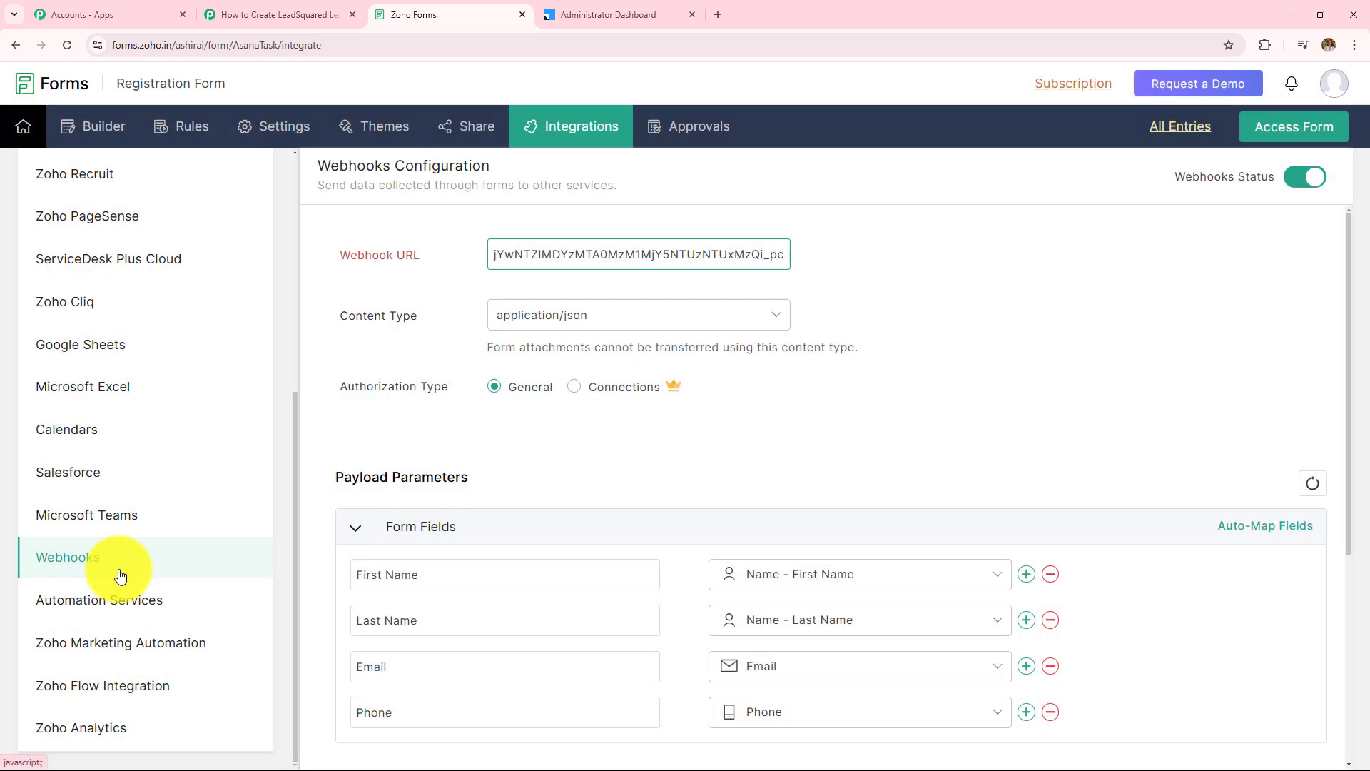
pyautogui.moveTo(341, 256); pyautogui.dragTo(996, 266)
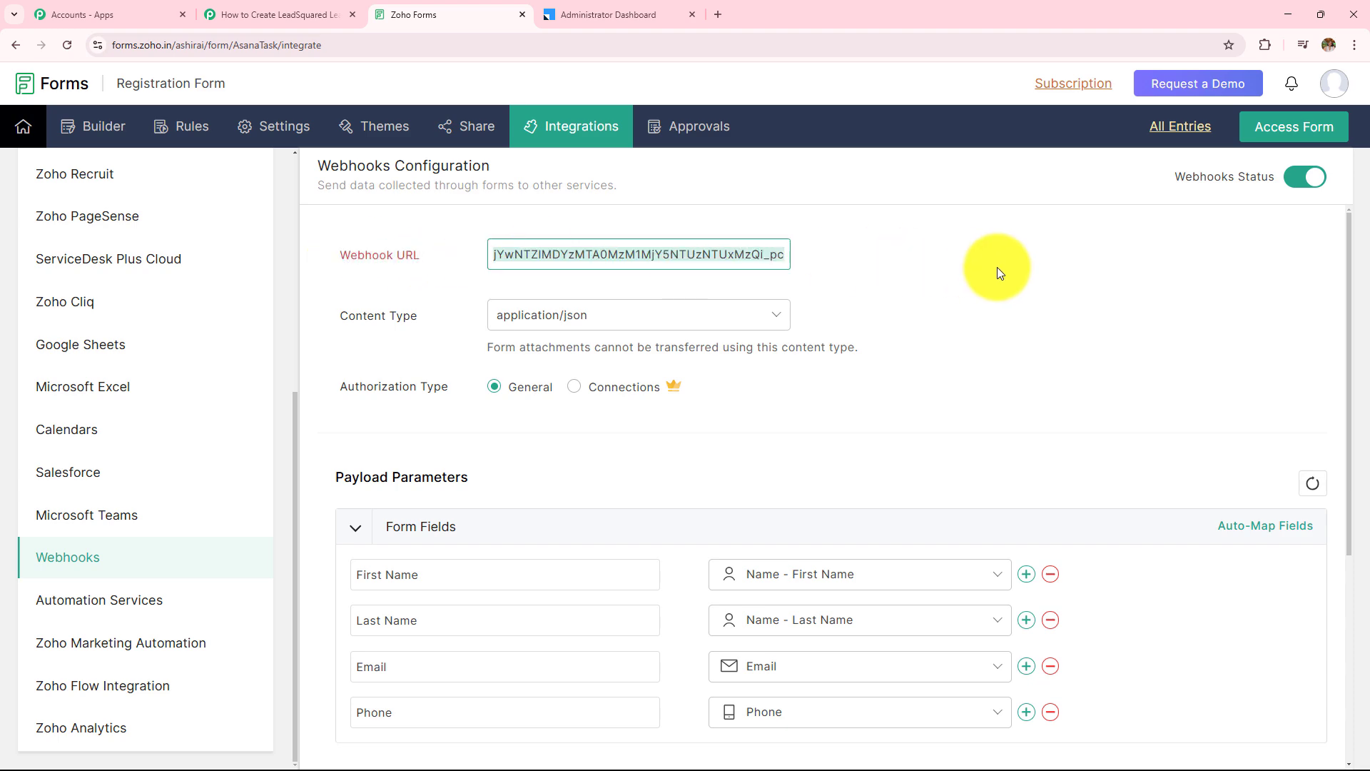
pyautogui.press('BackSpace')
# Step: Copy the trigger's webhook URL from the Pabbly Connect workflow and paste it as the Webhook URL in Zoho Forms
pyautogui.click(249, 16)
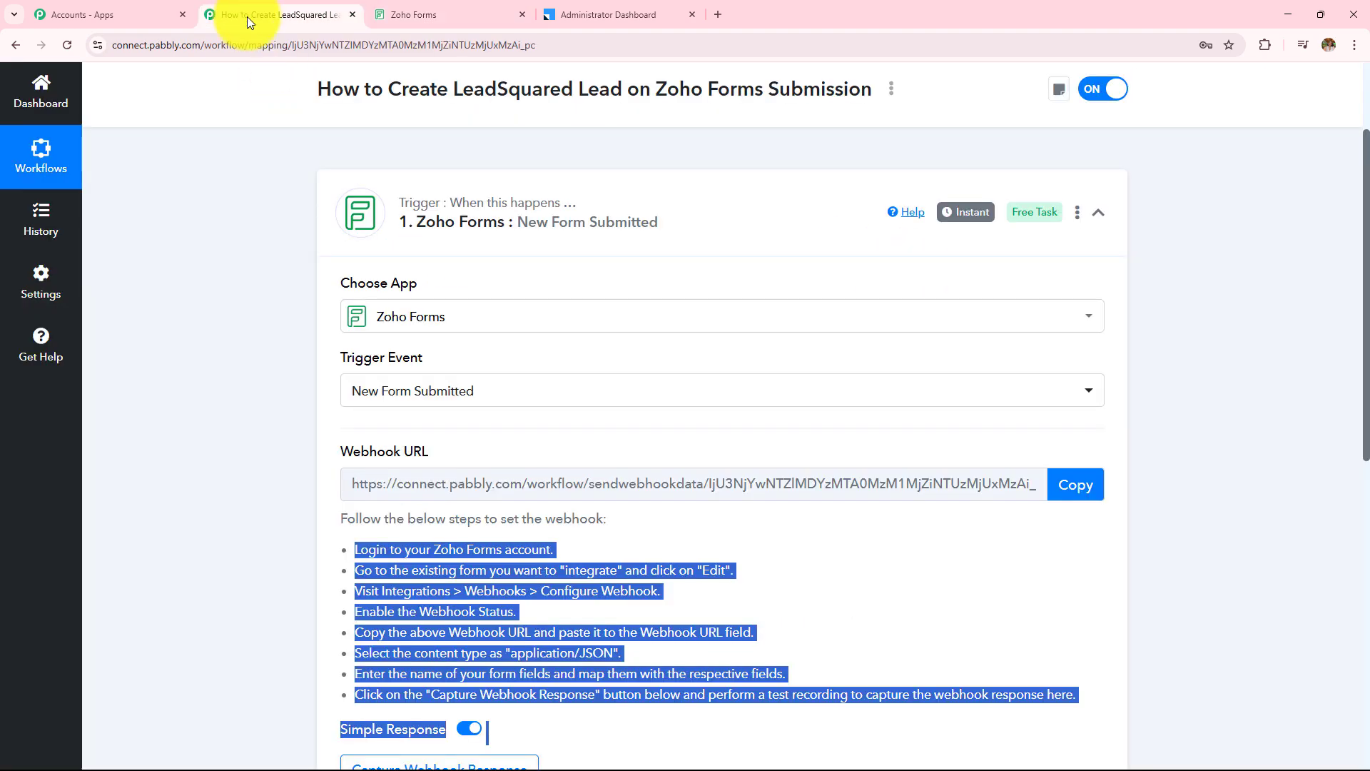
pyautogui.click(1065, 493)
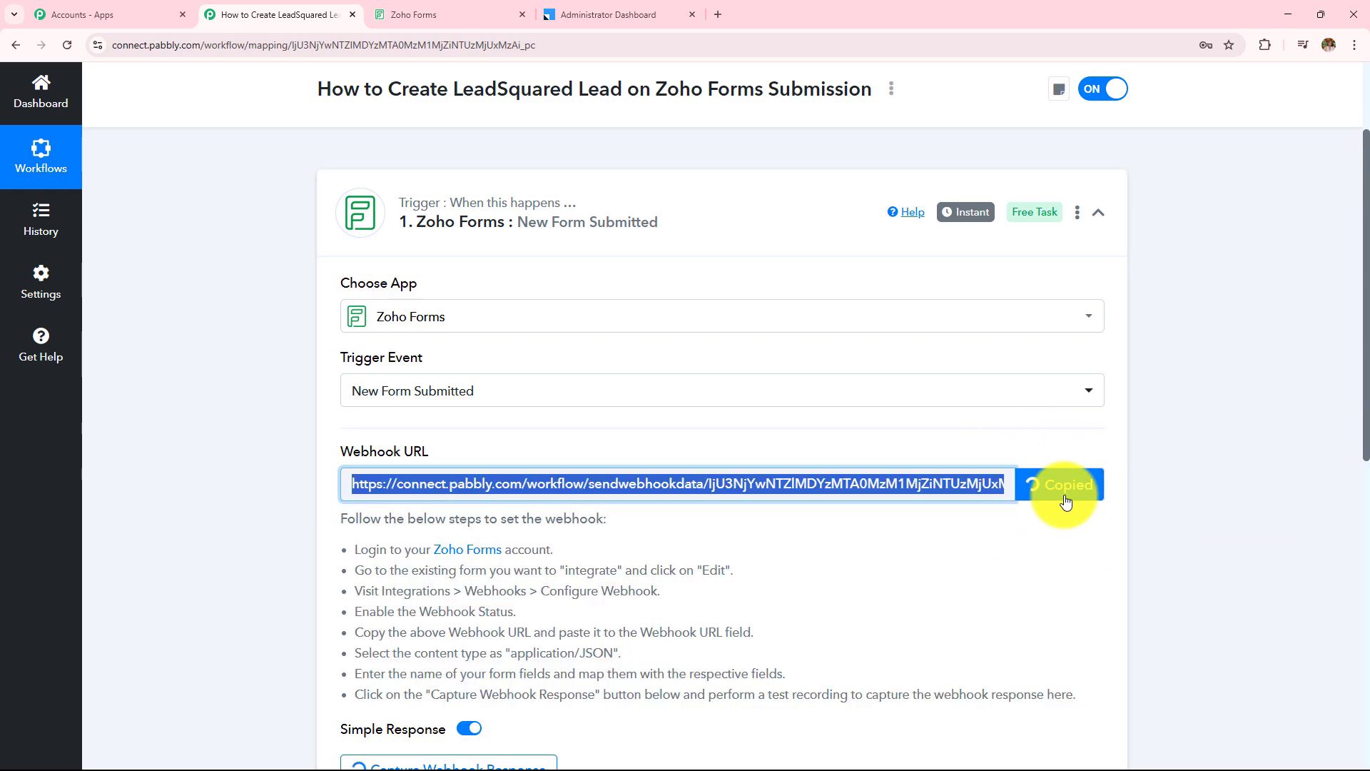
pyautogui.click(441, 14)
pyautogui.click(569, 258)
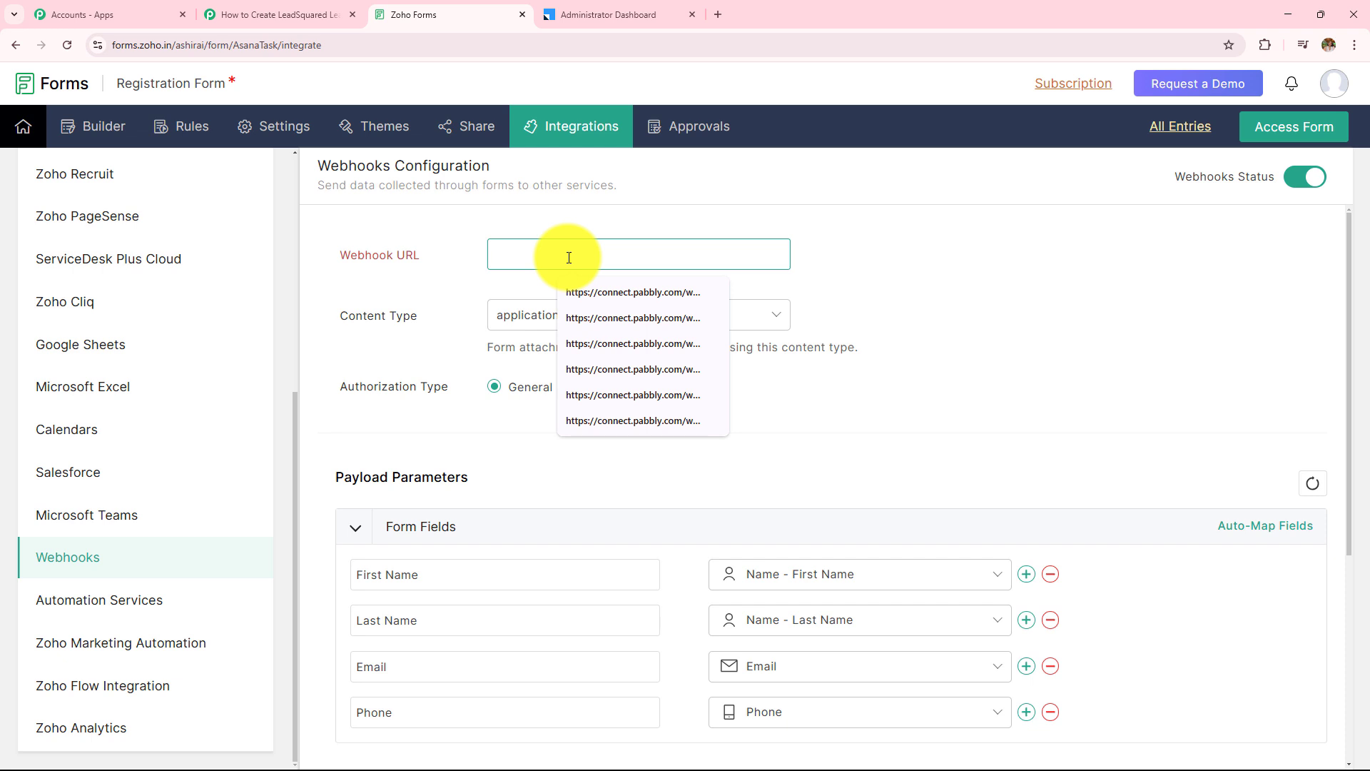
pyautogui.hotkey('ctrl', 'v')
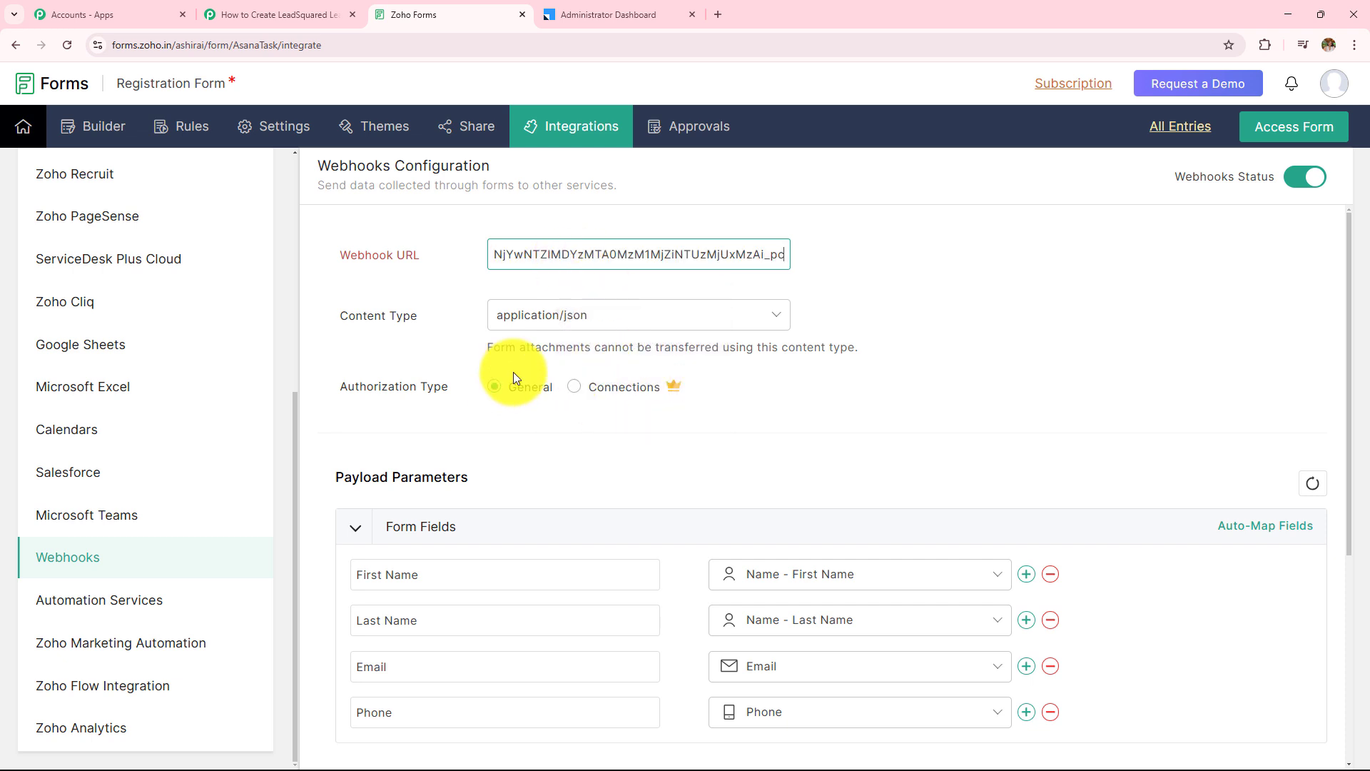
# Step: Choose application/json as the webhook's content type, check the payload parameters and save the configuration
pyautogui.click(581, 318)
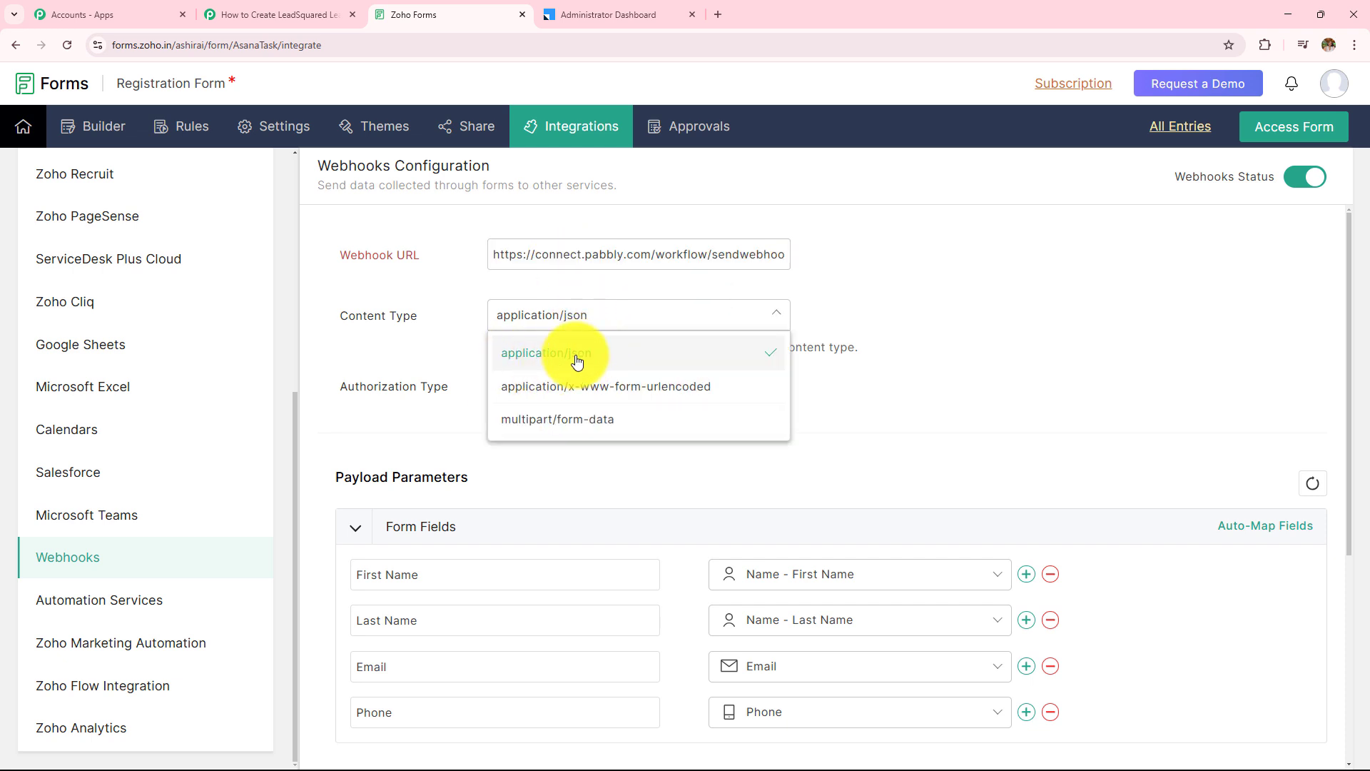
pyautogui.click(579, 365)
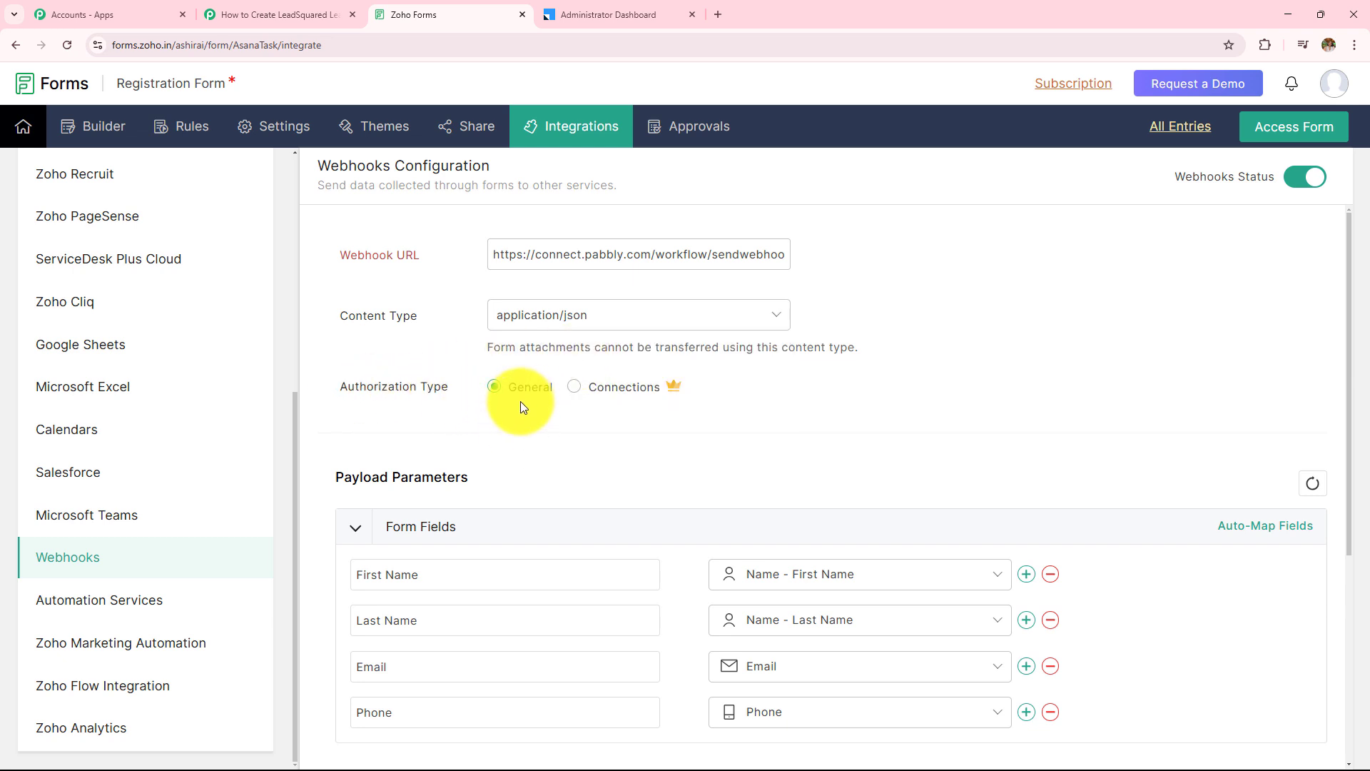
pyautogui.scroll(-3, 525, 418)
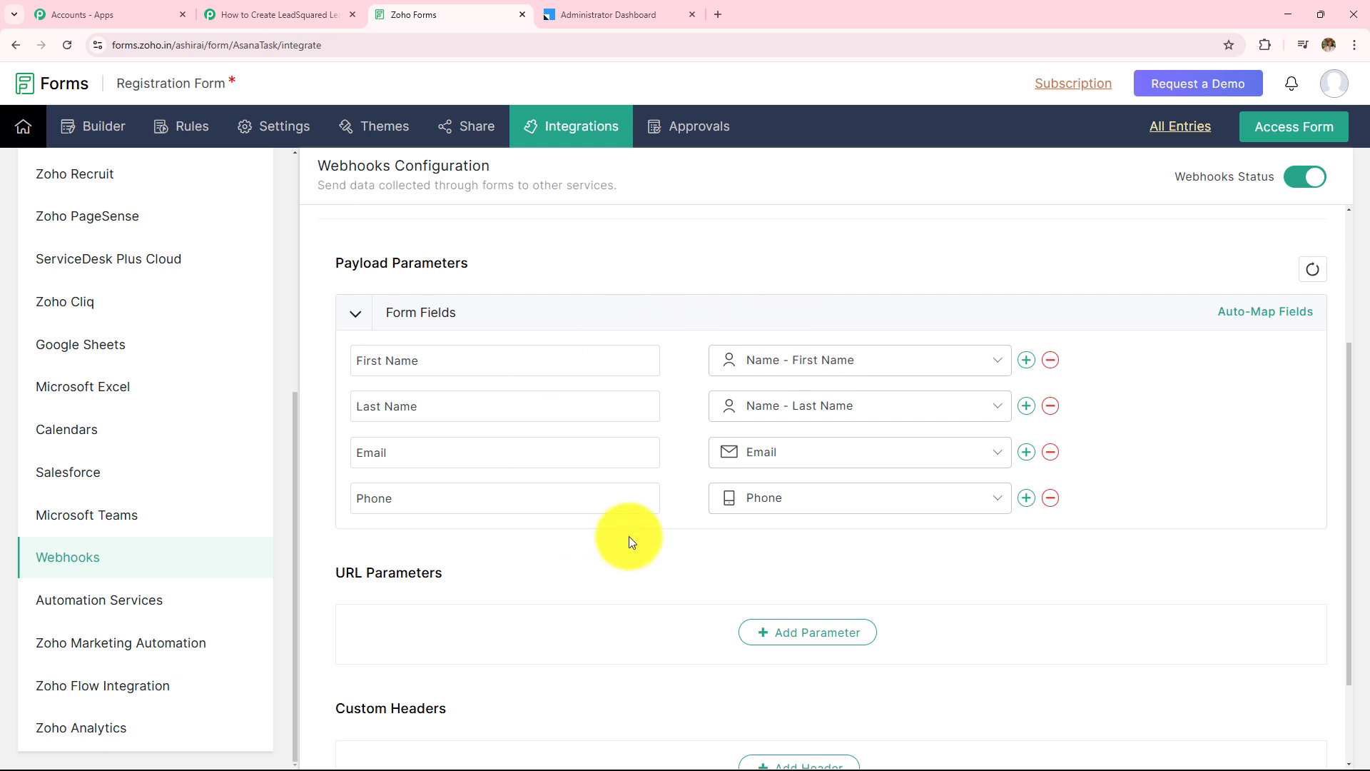
pyautogui.scroll(1, 628, 540)
pyautogui.scroll(-1, 628, 541)
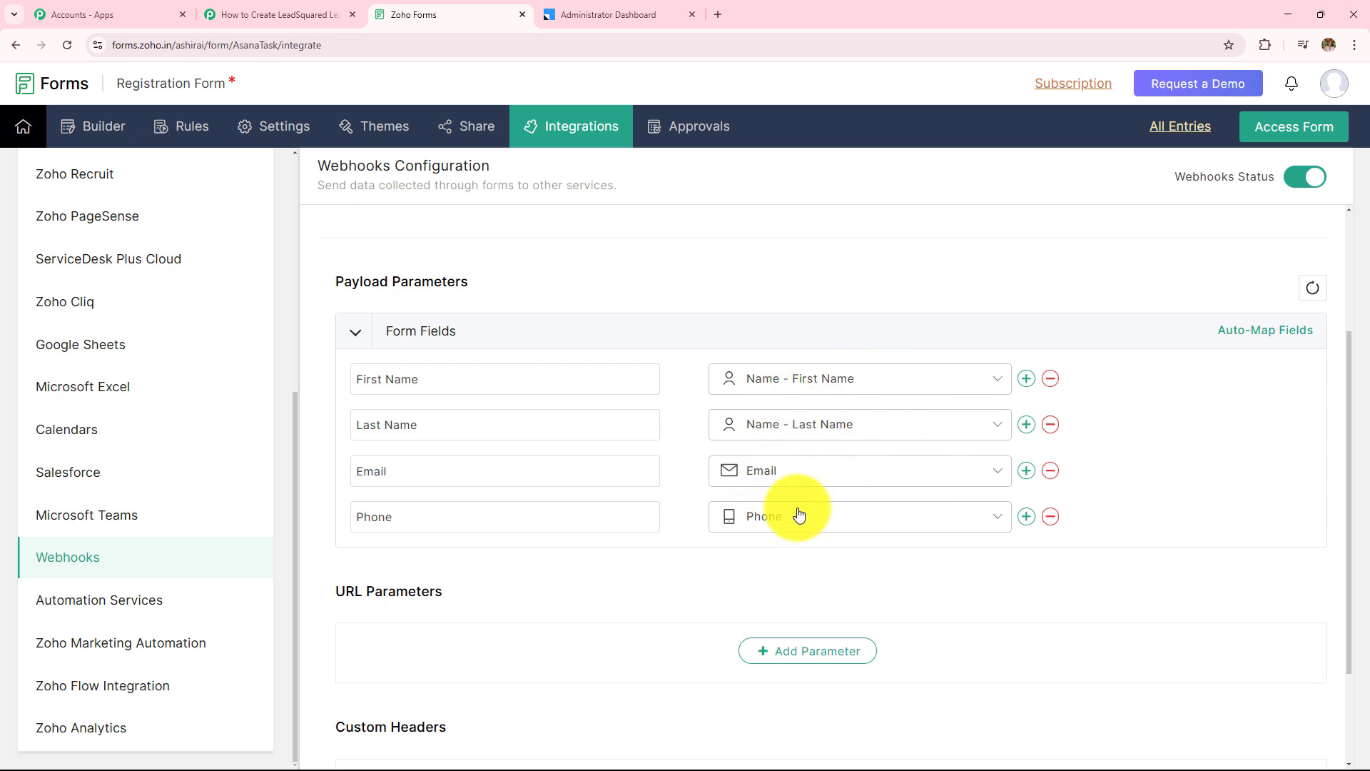
pyautogui.scroll(-2, 554, 392)
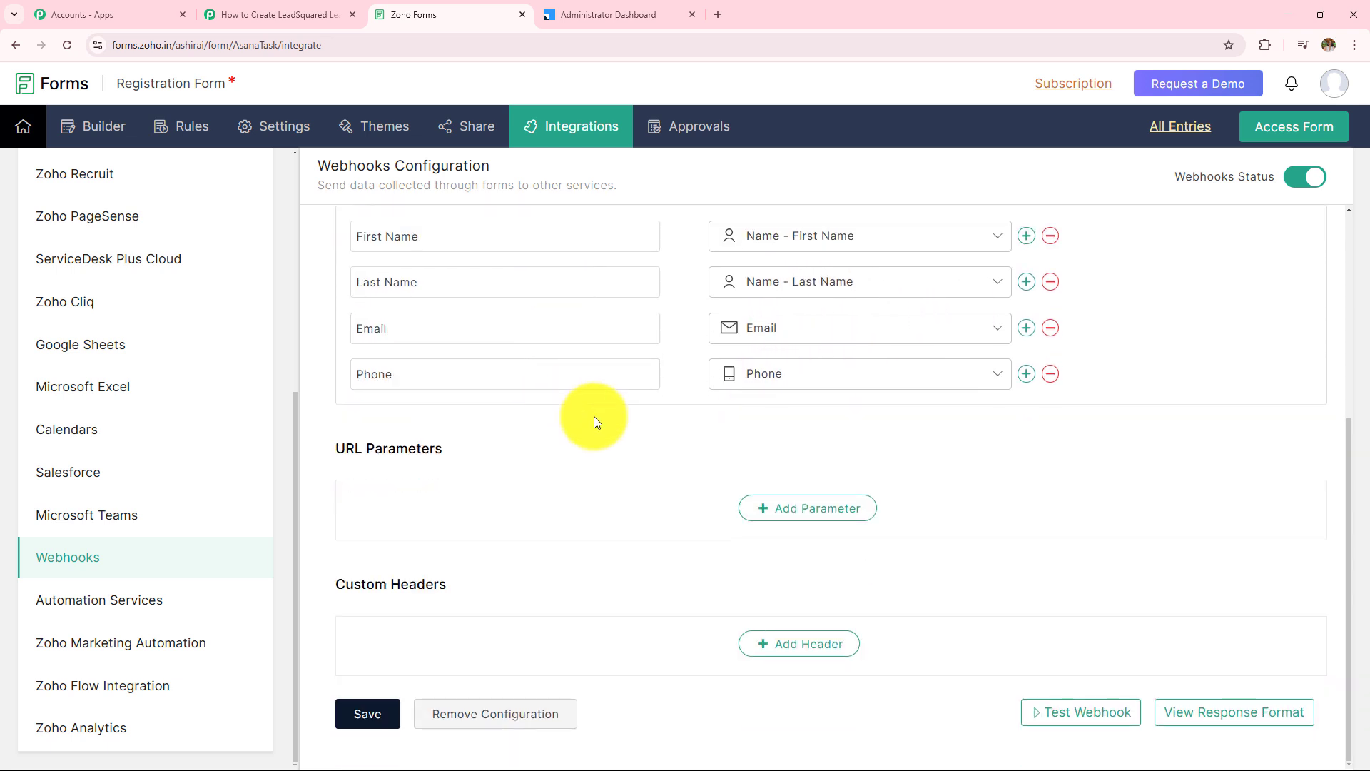
pyautogui.click(364, 714)
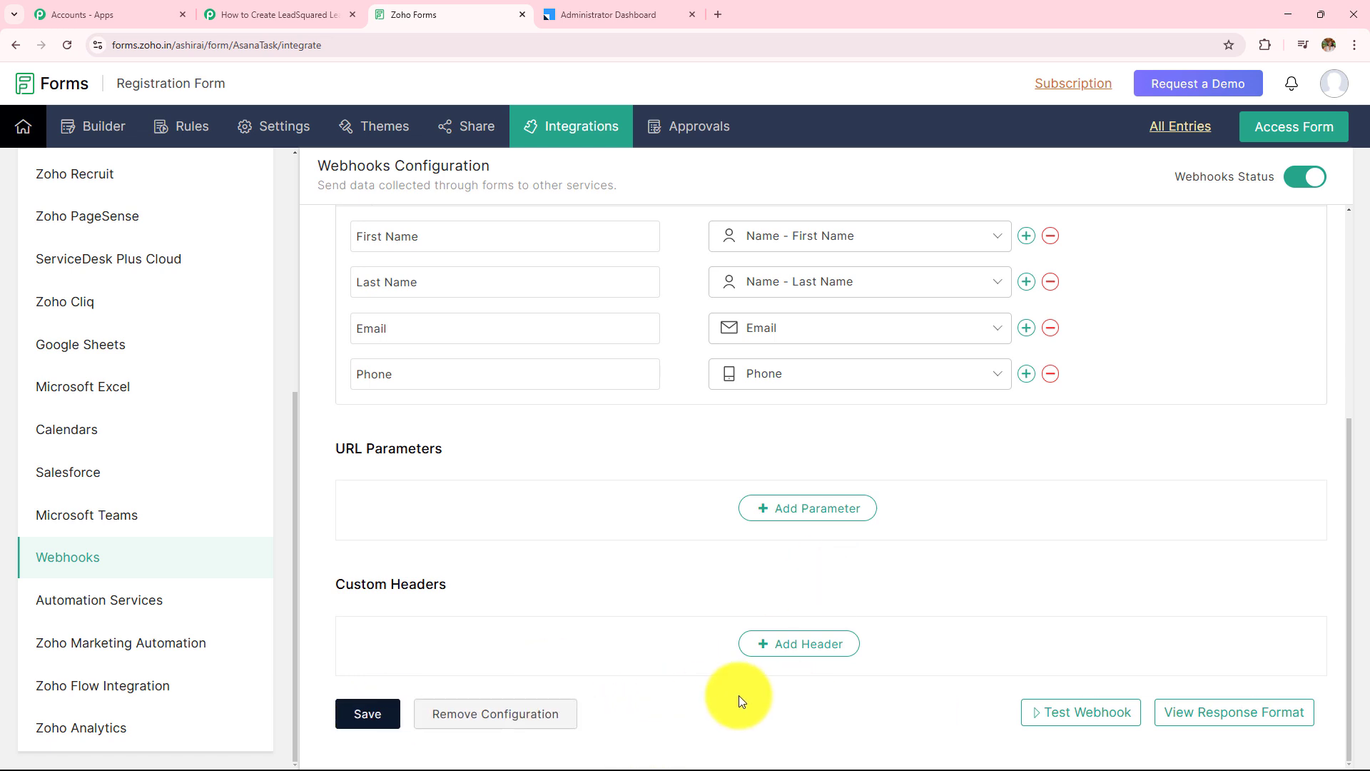
# Step: Switch back to the Pabbly Connect workflow and read the webhook capture status and test submission note
pyautogui.scroll(5, 739, 695)
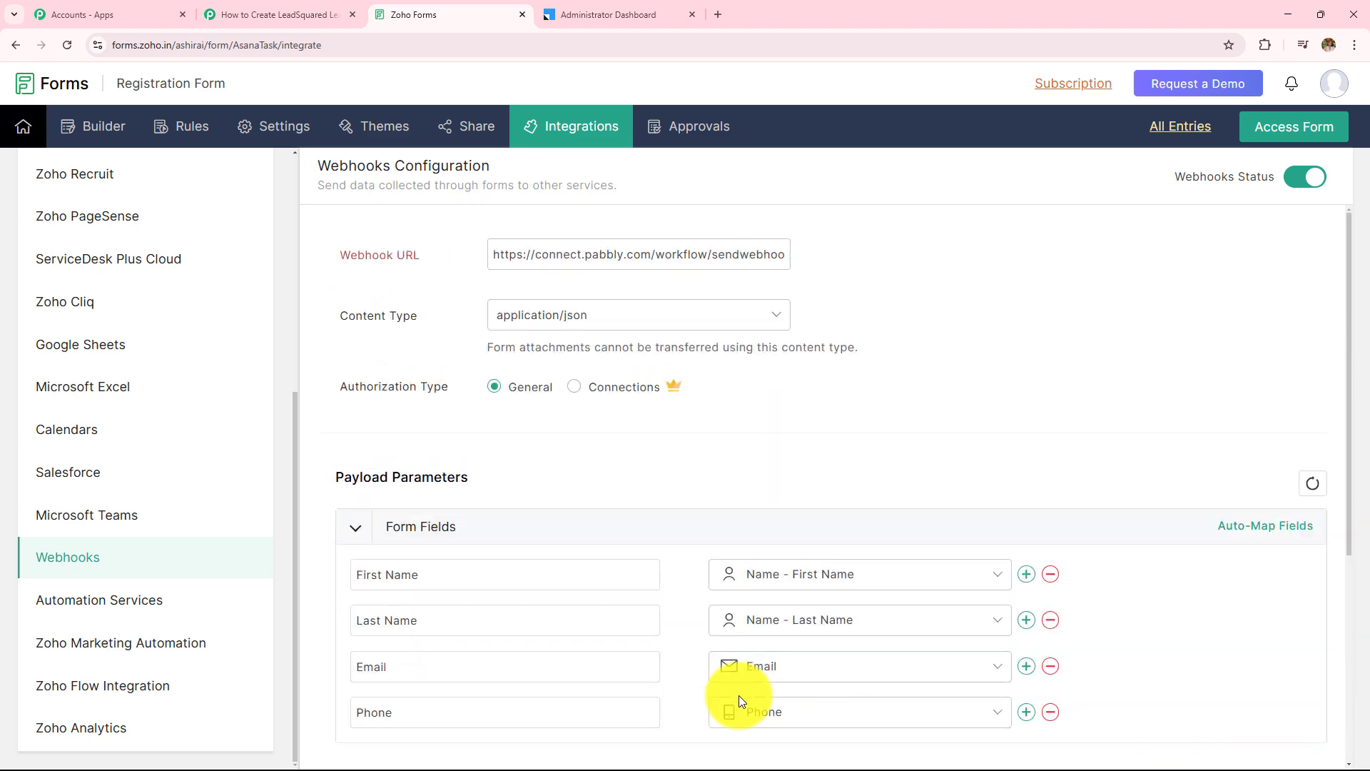
pyautogui.click(263, 11)
pyautogui.click(451, 6)
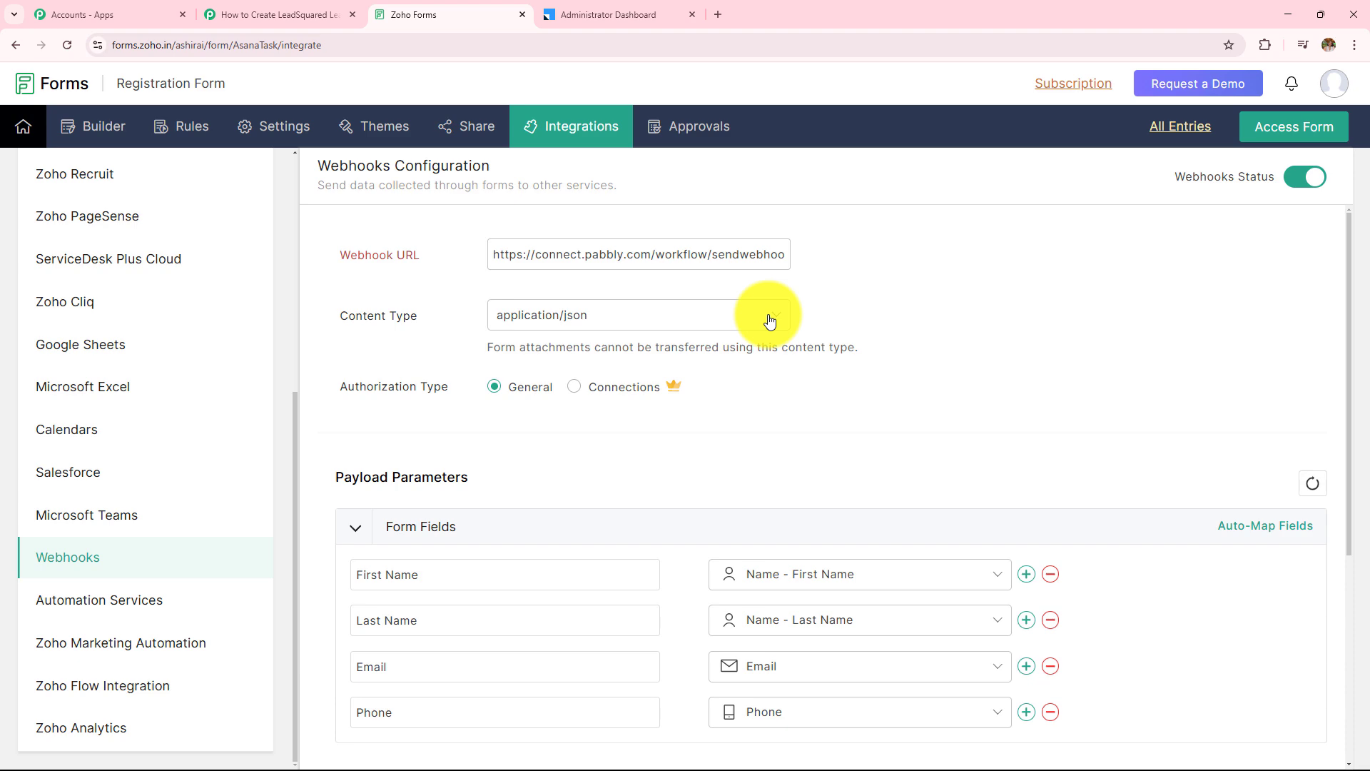
pyautogui.click(317, 13)
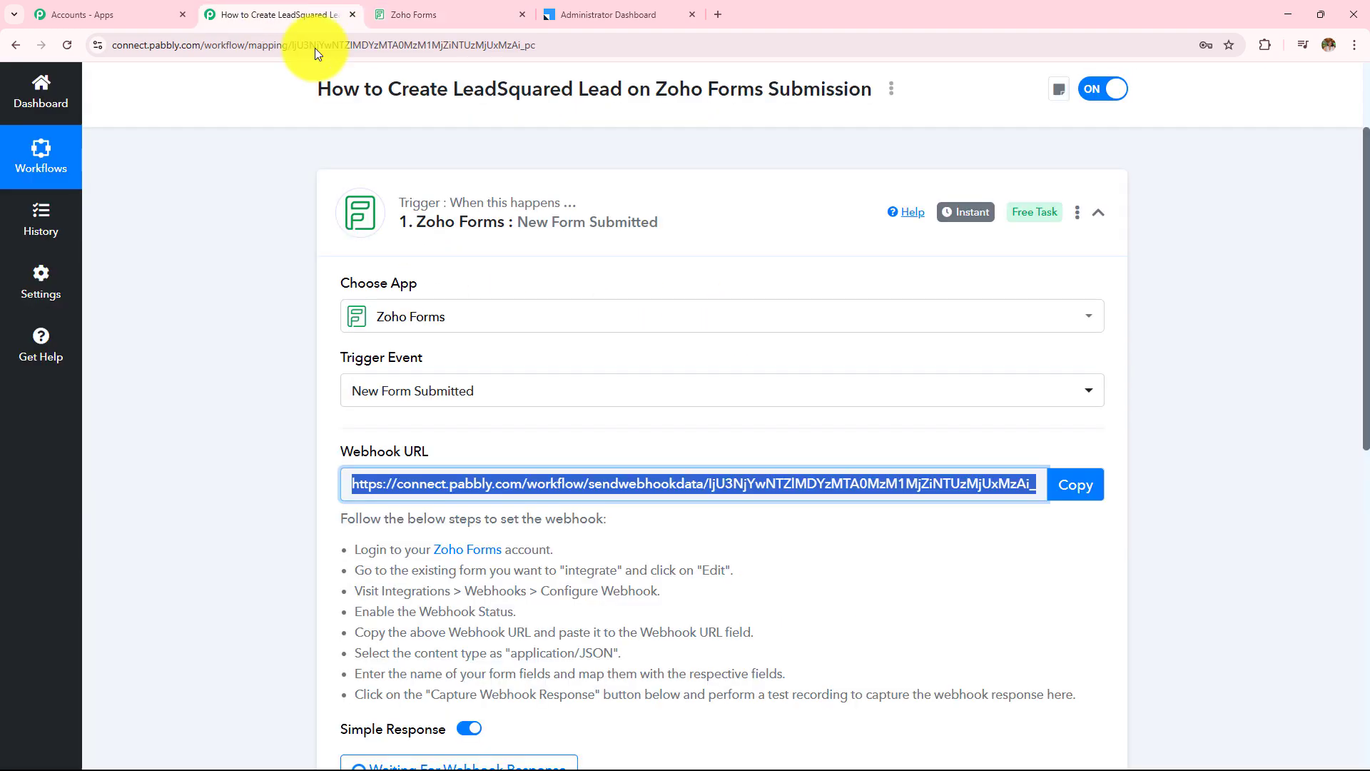
pyautogui.scroll(-3, 678, 415)
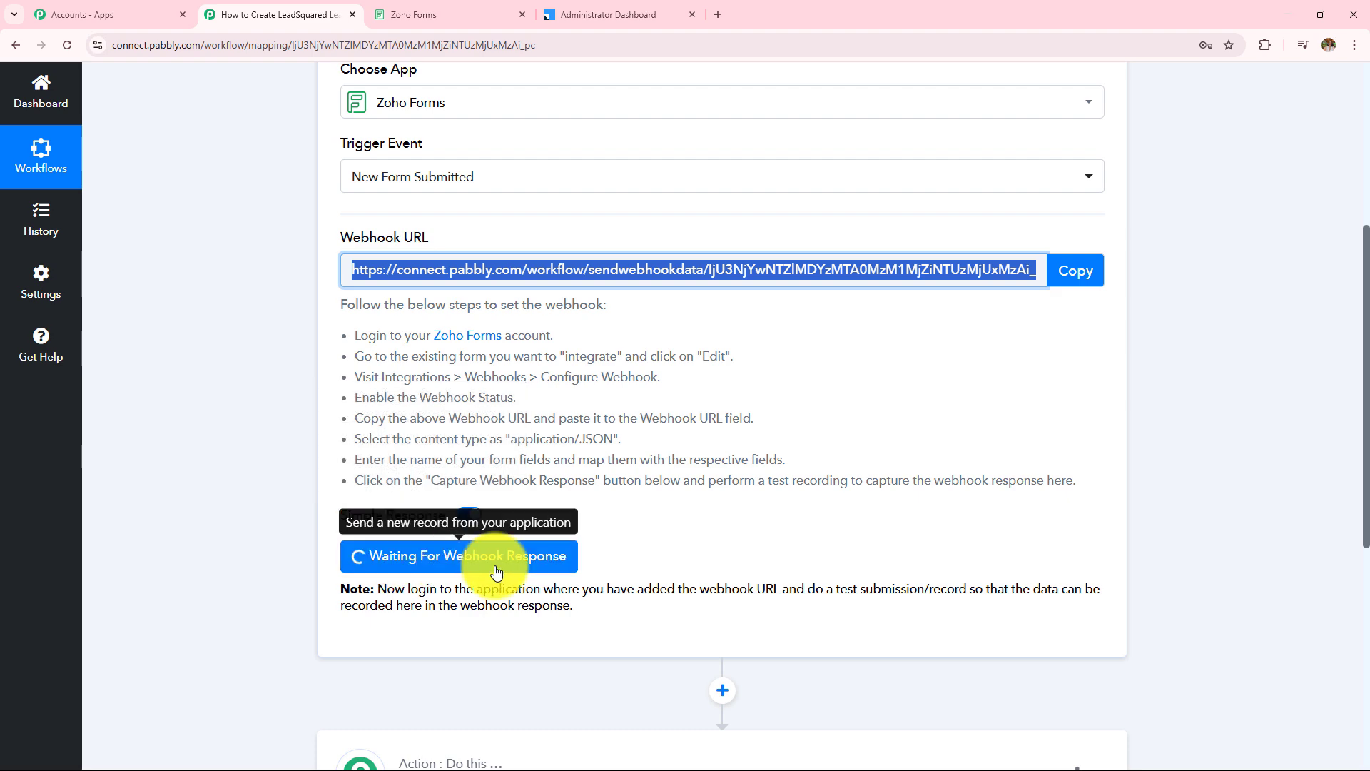
pyautogui.scroll(-1, 679, 463)
pyautogui.scroll(-3, 679, 462)
pyautogui.moveTo(375, 305); pyautogui.dragTo(601, 359)
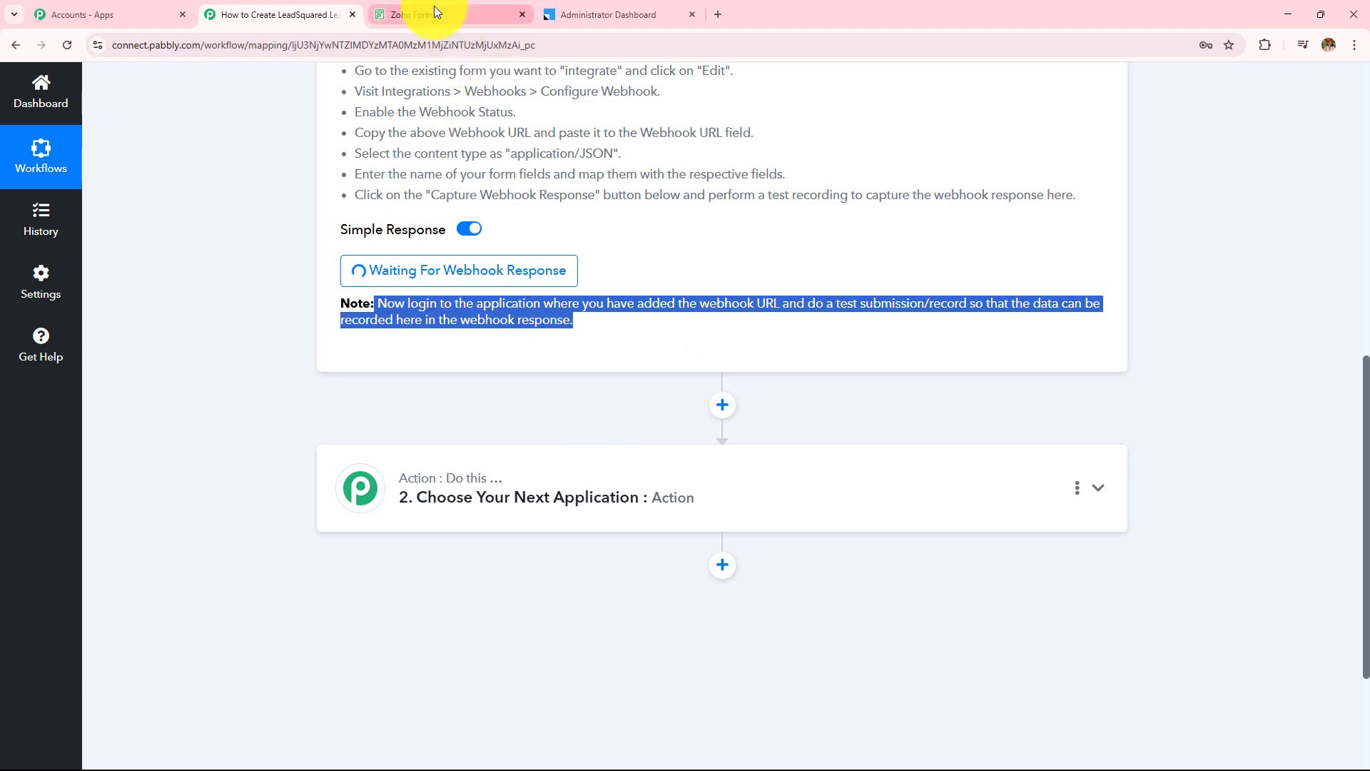
# Step: Switch to Zoho Forms, open the Registration Form's public sharing settings and copy the form permalink
pyautogui.click(492, 14)
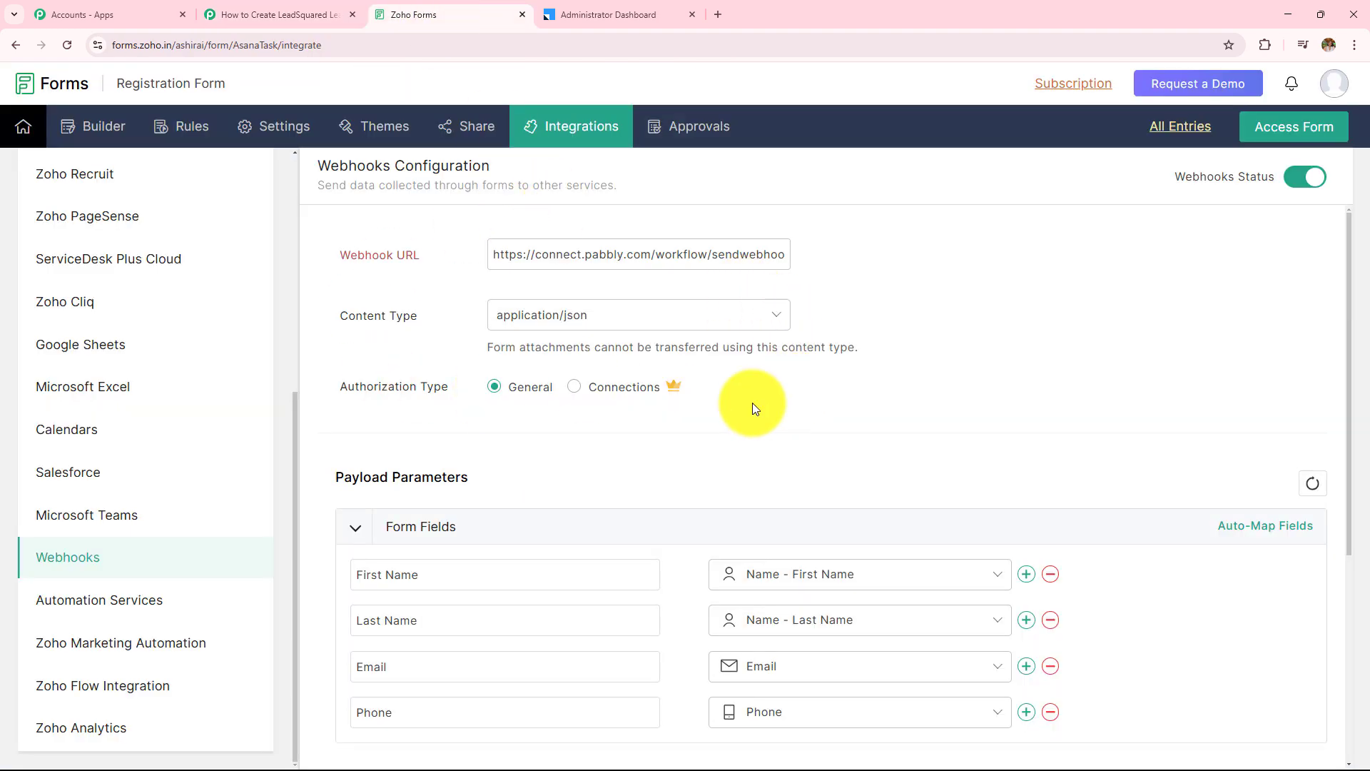
pyautogui.click(477, 128)
pyautogui.click(291, 9)
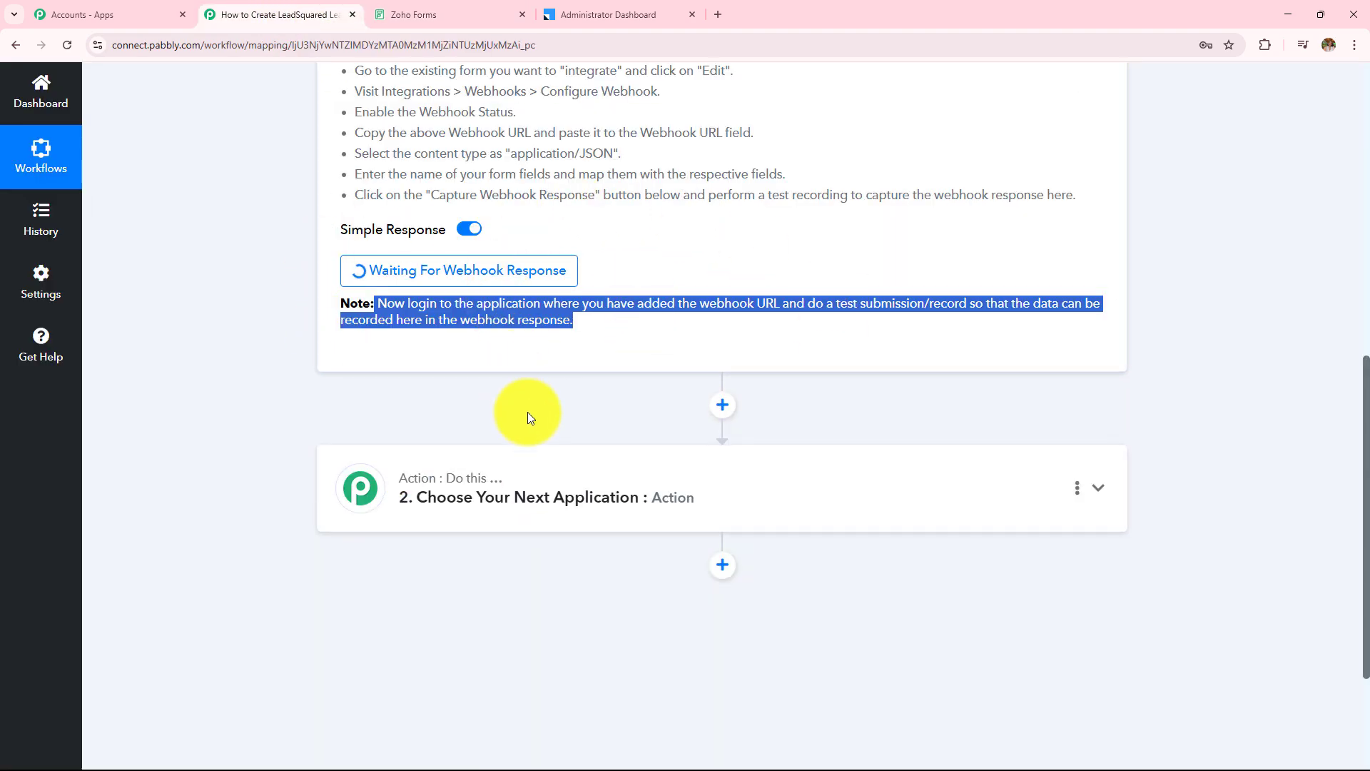
pyautogui.scroll(6, 528, 413)
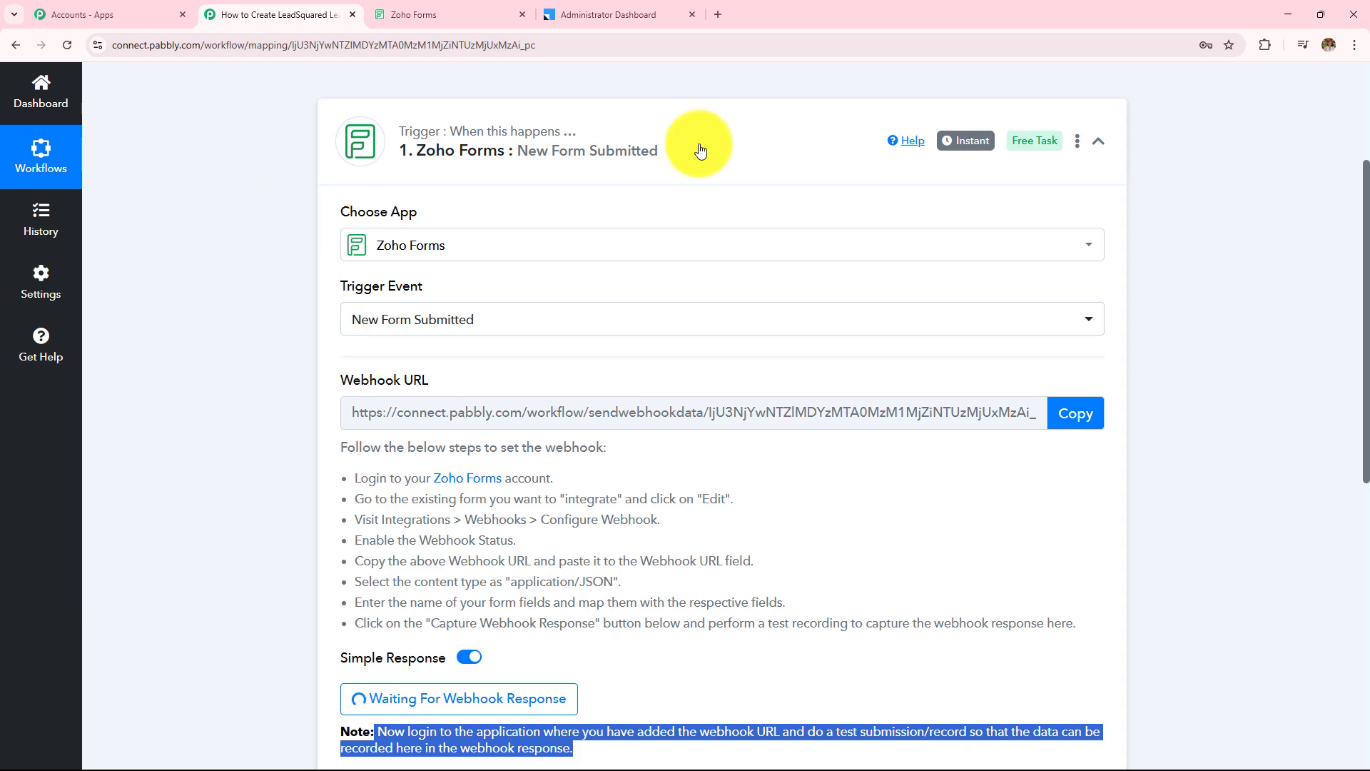
pyautogui.click(406, 14)
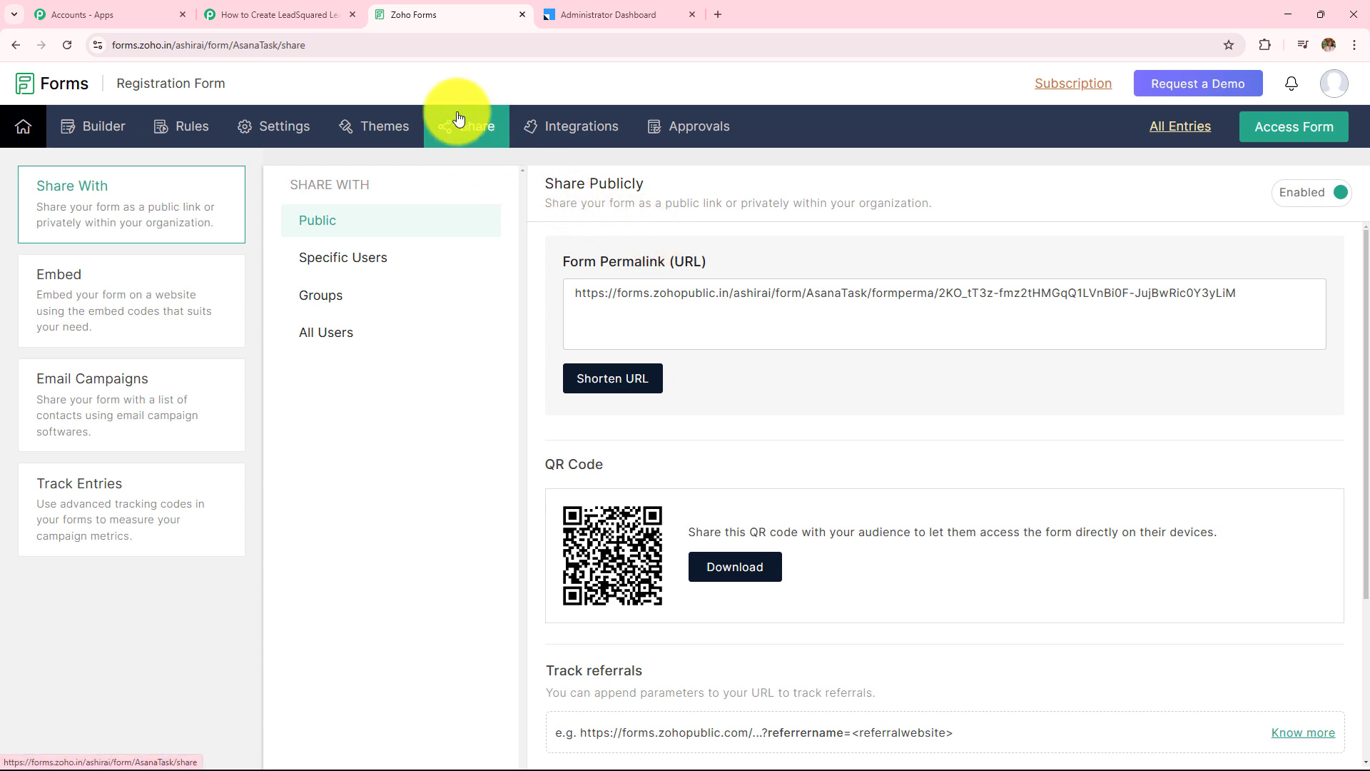
pyautogui.moveTo(572, 293); pyautogui.dragTo(1258, 307)
pyautogui.hotkey('ctrl', 'c')
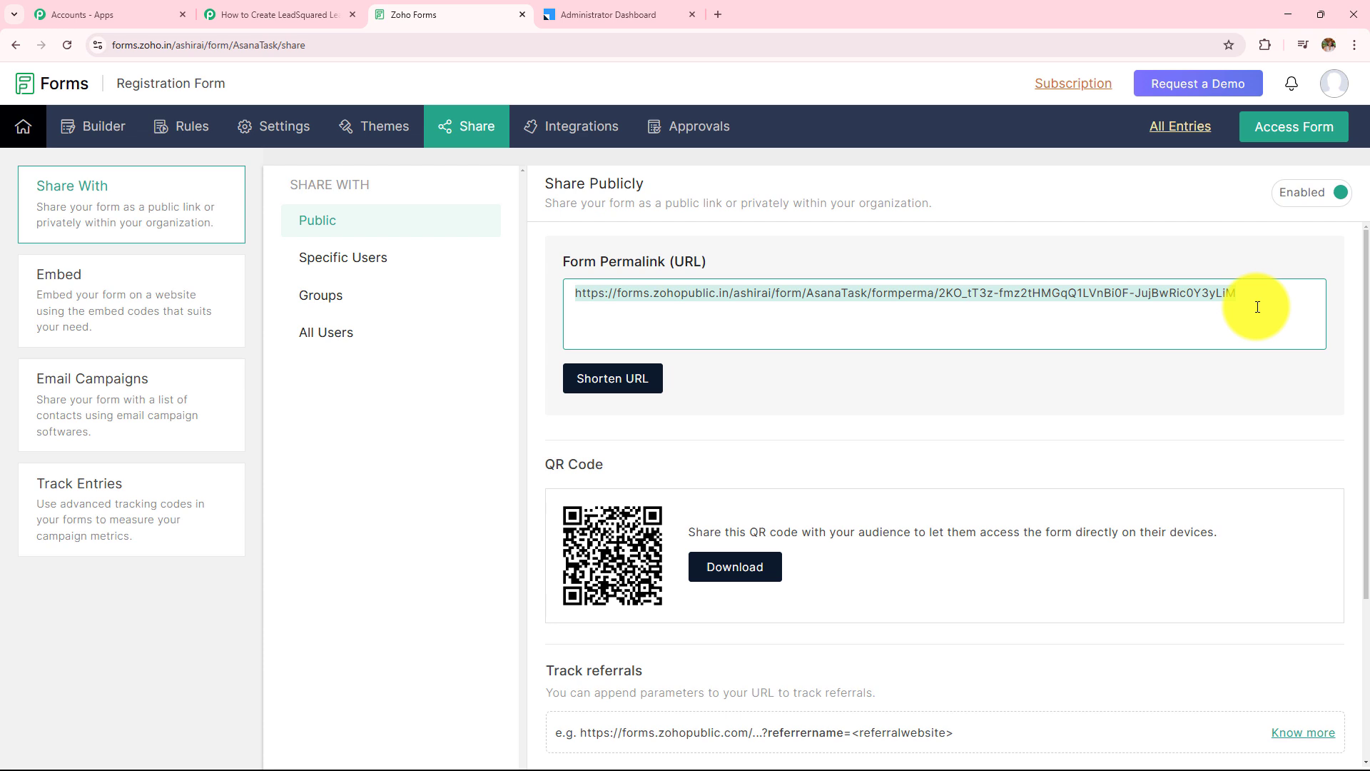
# Step: Open the copied Registration Form permalink in a new browser tab
pyautogui.click(719, 14)
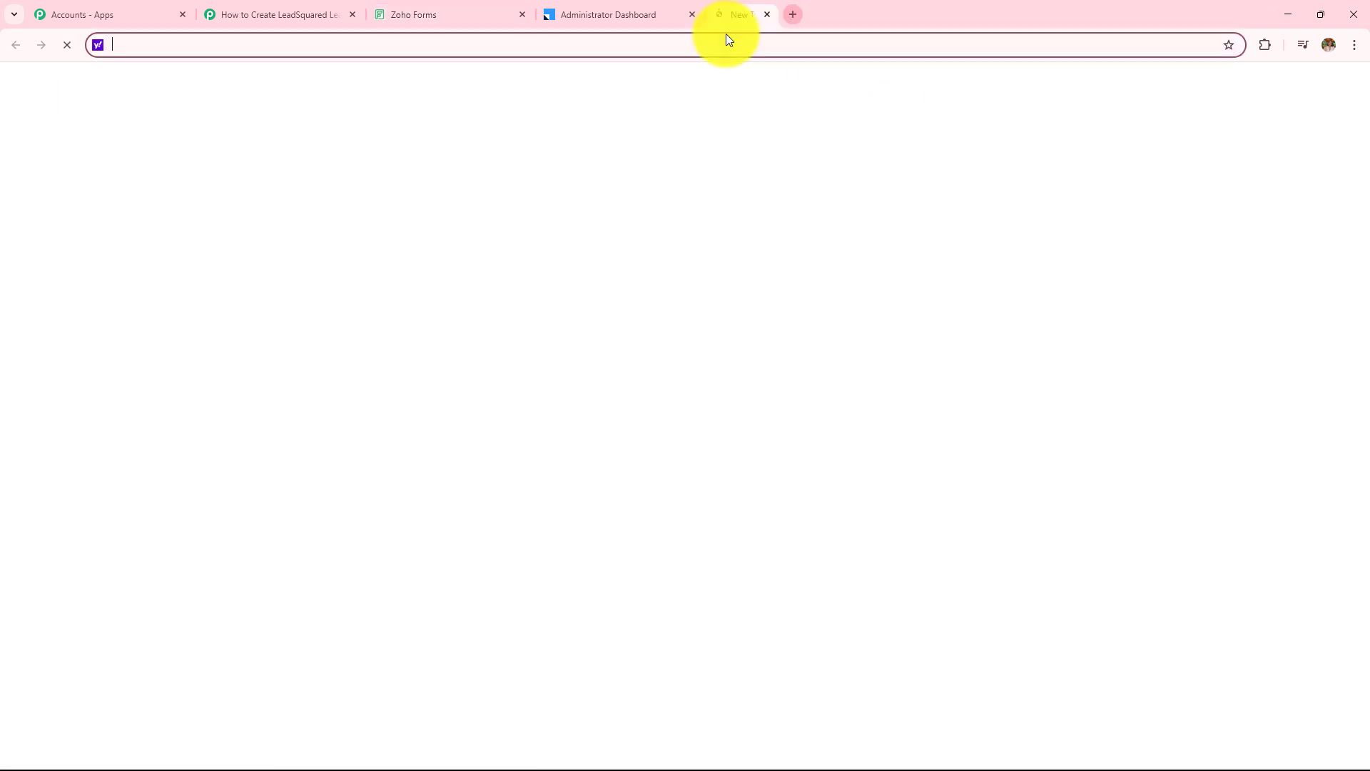
pyautogui.hotkey('ctrl', 'v')
pyautogui.press('Return')
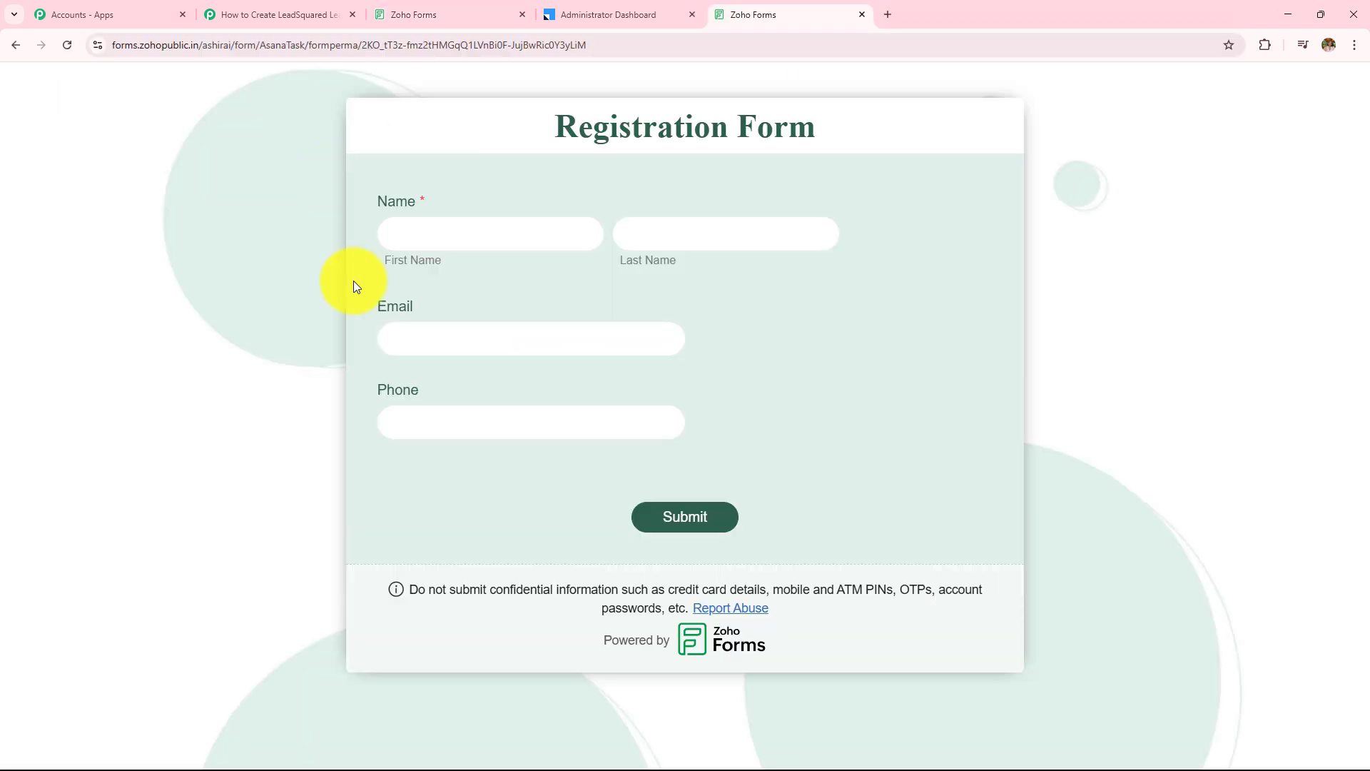
pyautogui.moveTo(551, 127); pyautogui.dragTo(850, 132)
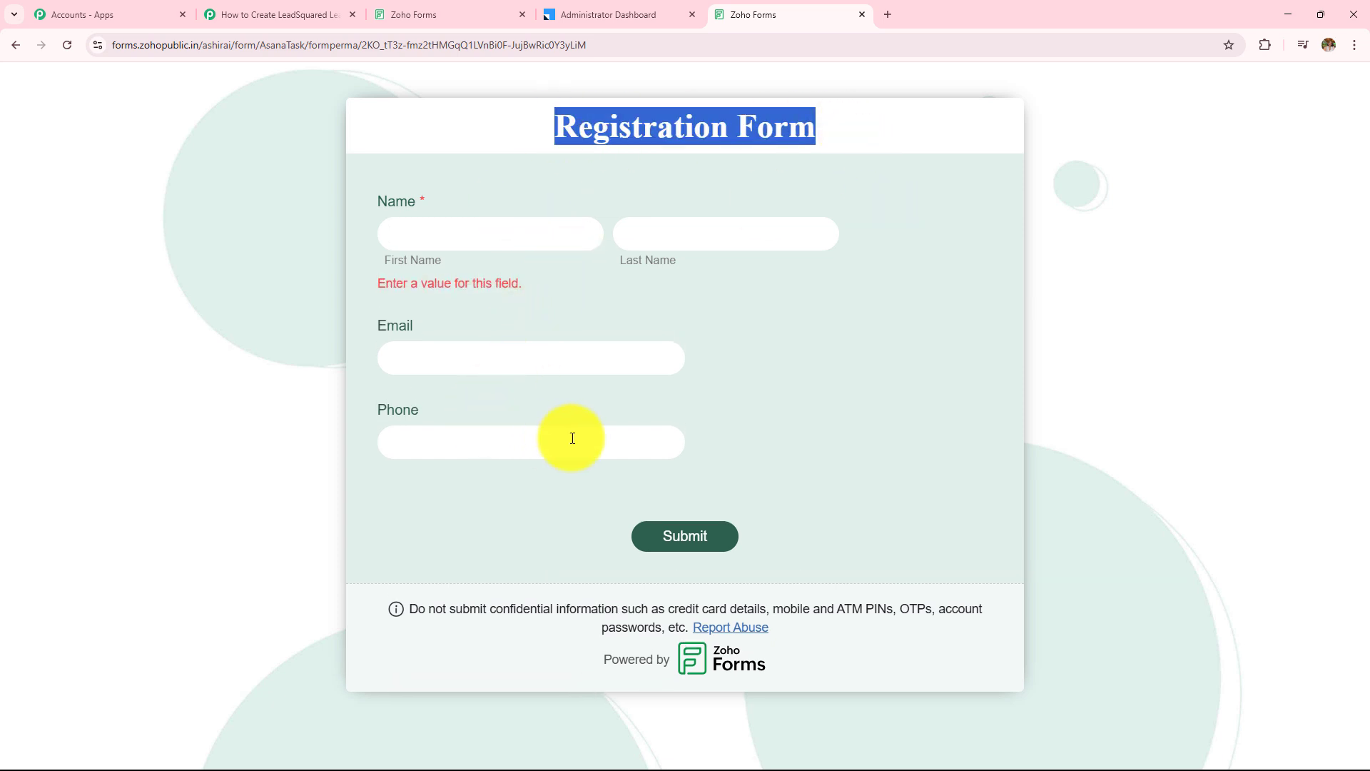
# Step: Fill in the form with a test first name, last name, email and phone number, check the entries and submit it
pyautogui.click(854, 383)
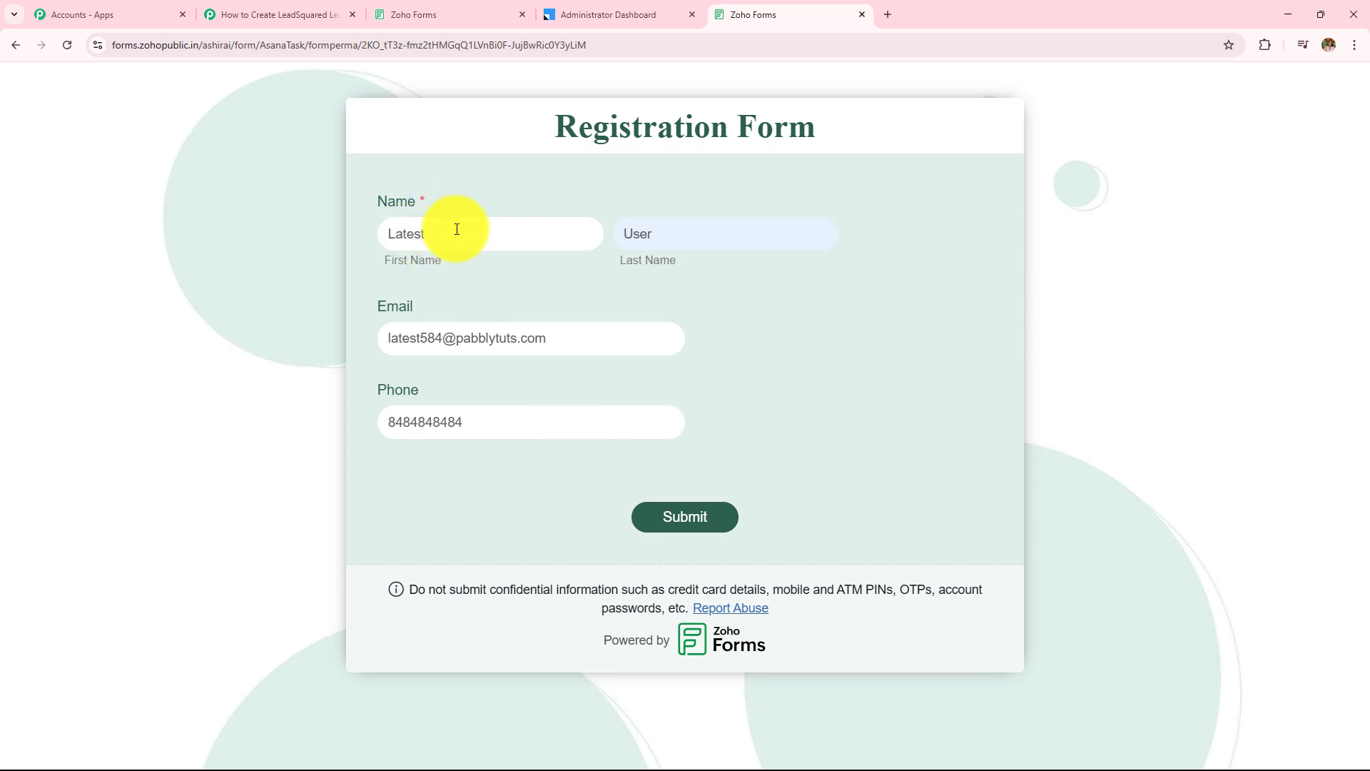
pyautogui.moveTo(456, 231); pyautogui.dragTo(109, 251)
pyautogui.doubleClick(689, 232)
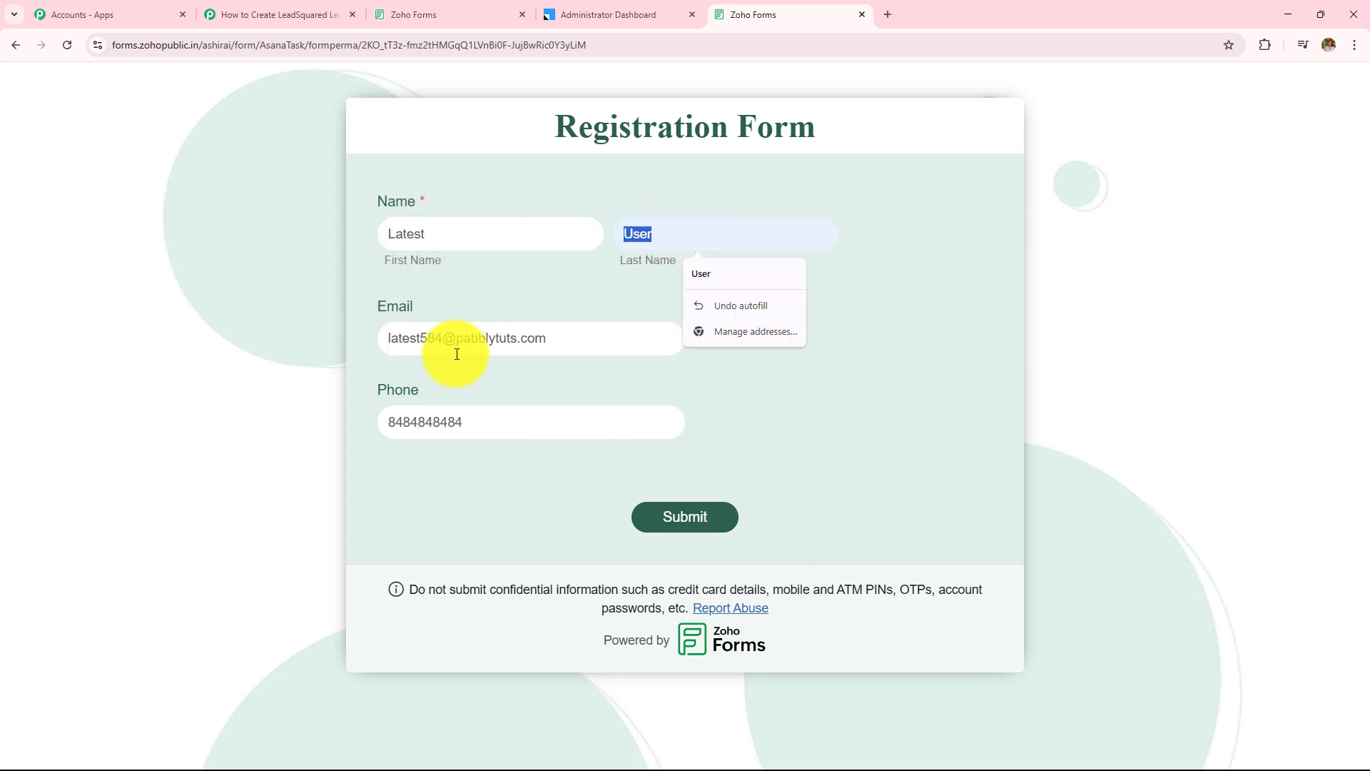
pyautogui.moveTo(569, 337); pyautogui.dragTo(2, 357)
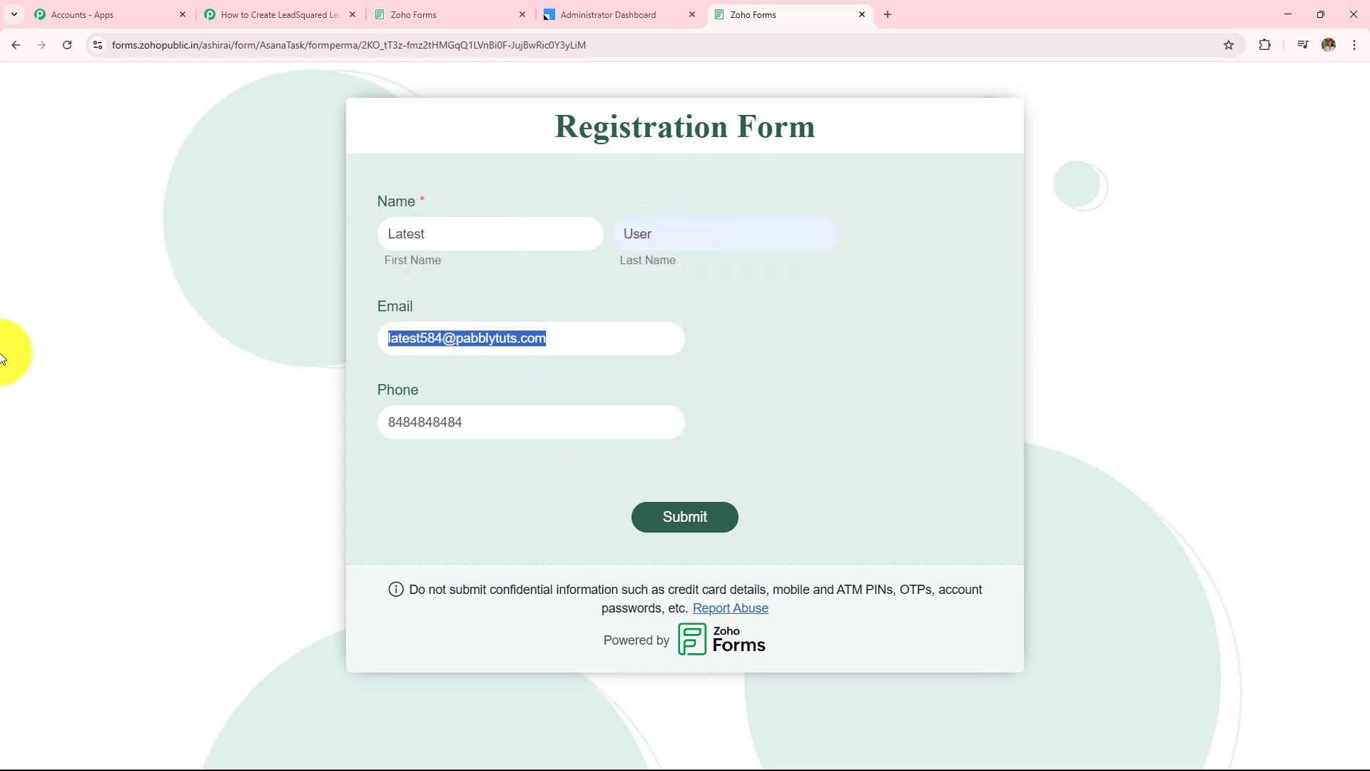
pyautogui.click(499, 422)
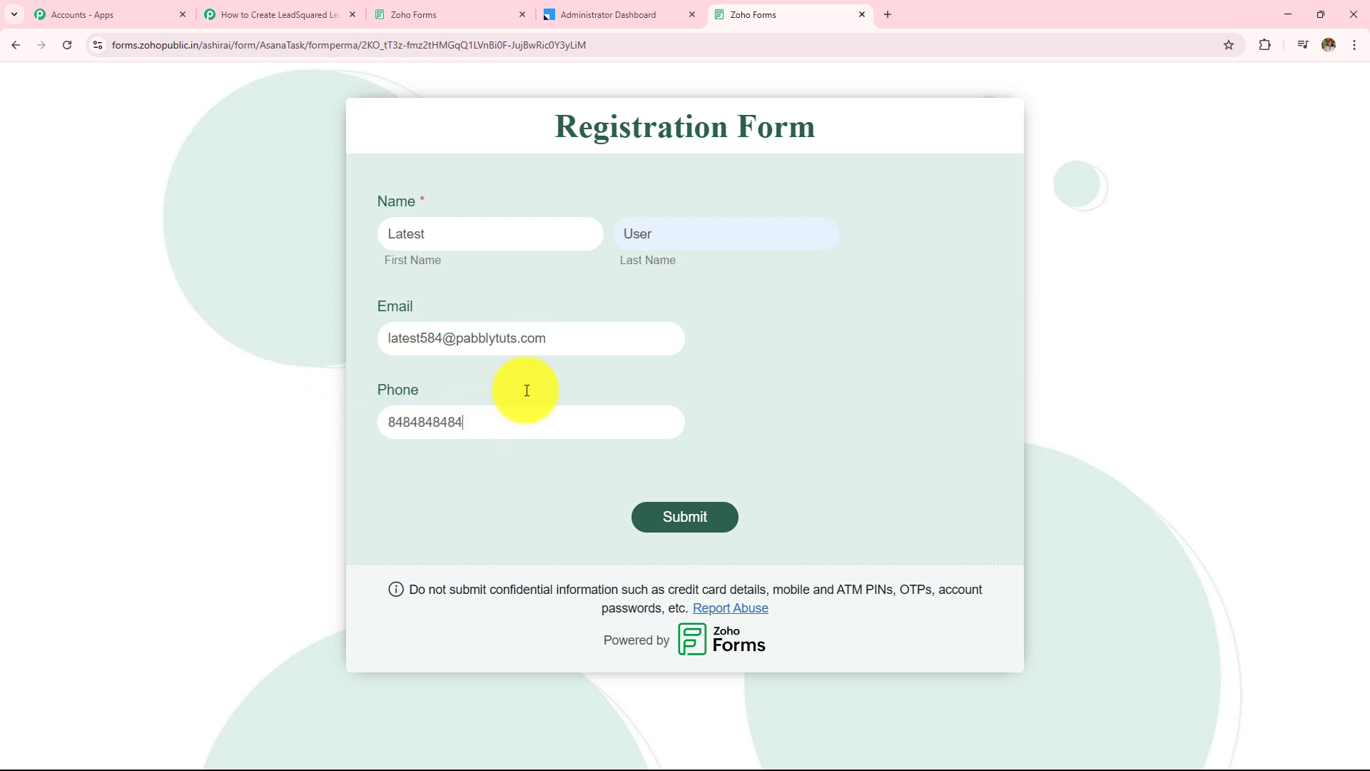
pyautogui.moveTo(480, 422); pyautogui.dragTo(70, 428)
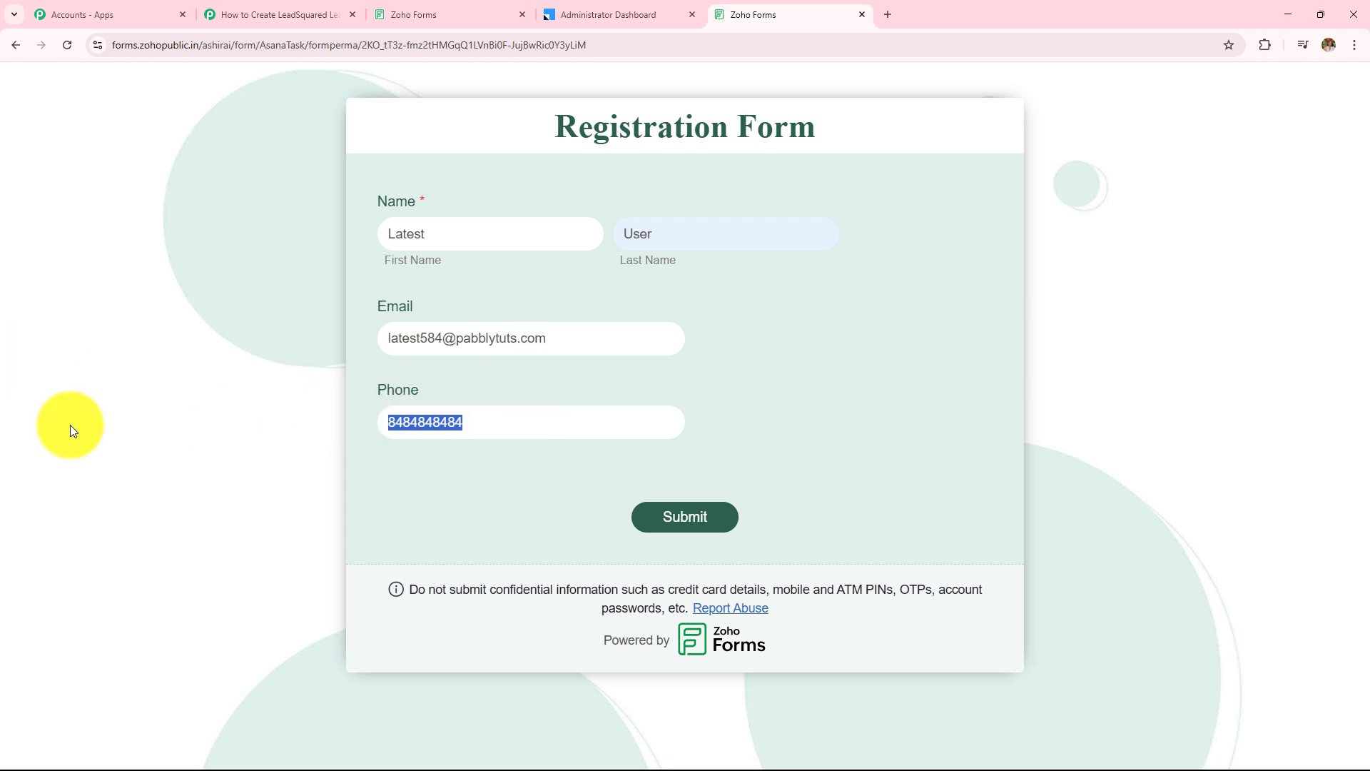
pyautogui.click(698, 518)
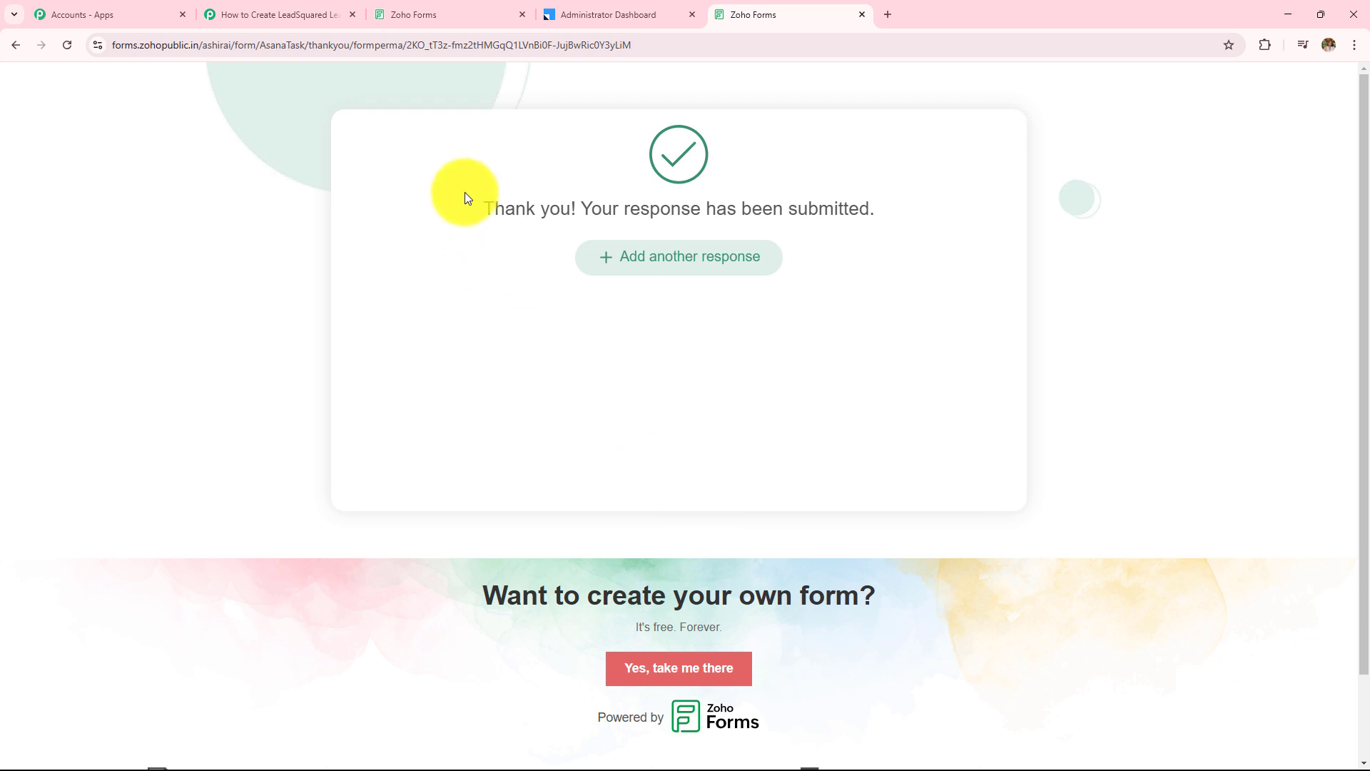
# Step: Check the submission message, switch to the Pabbly Connect workflow and examine the trigger's captured webhook response
pyautogui.moveTo(484, 206); pyautogui.dragTo(889, 225)
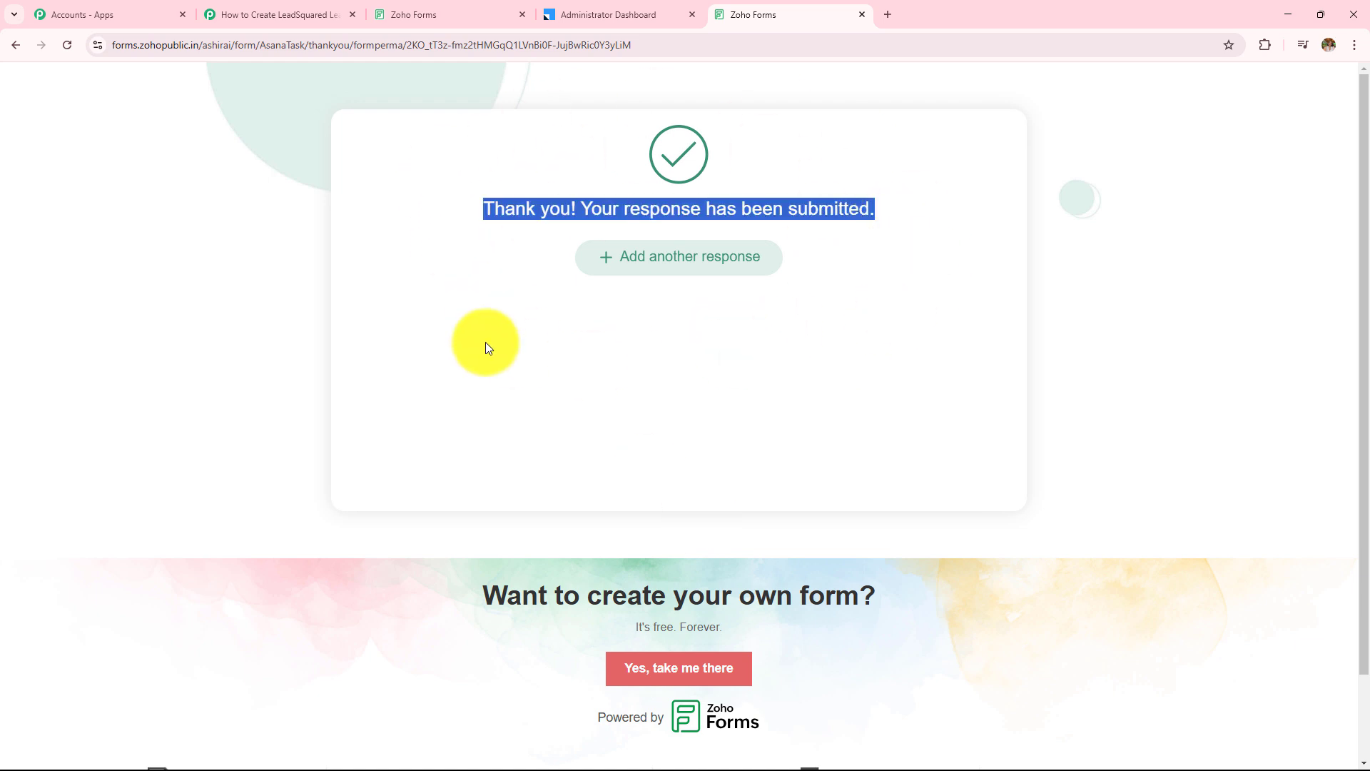
pyautogui.click(239, 13)
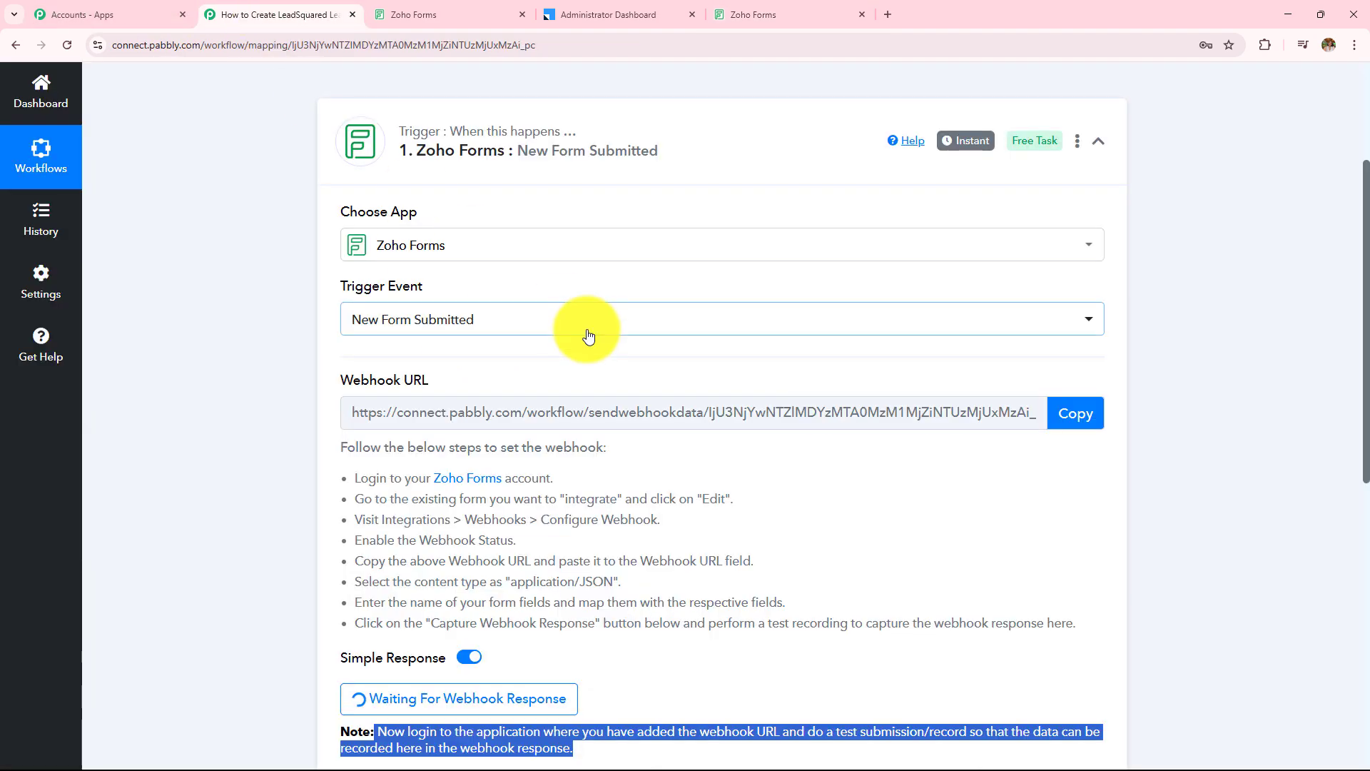
pyautogui.scroll(-5, 582, 328)
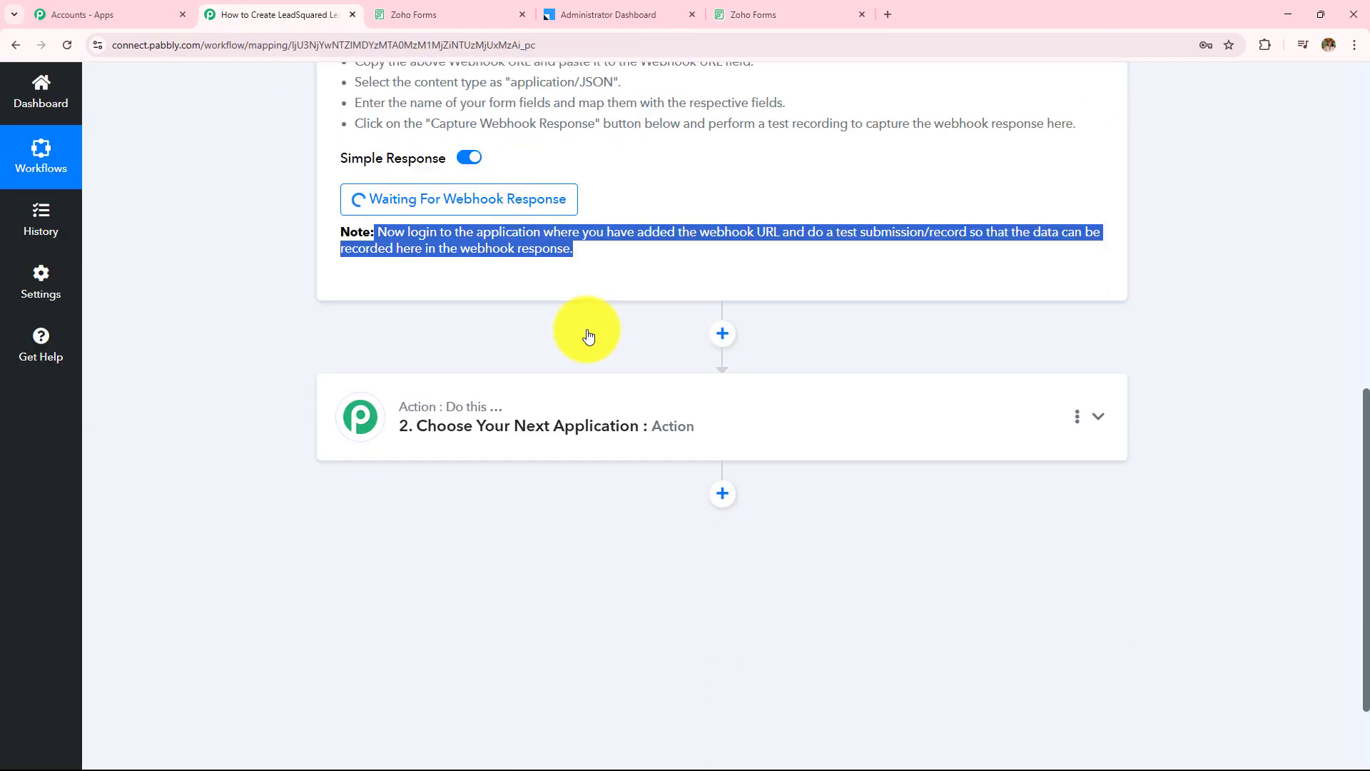
pyautogui.scroll(-1, 817, 371)
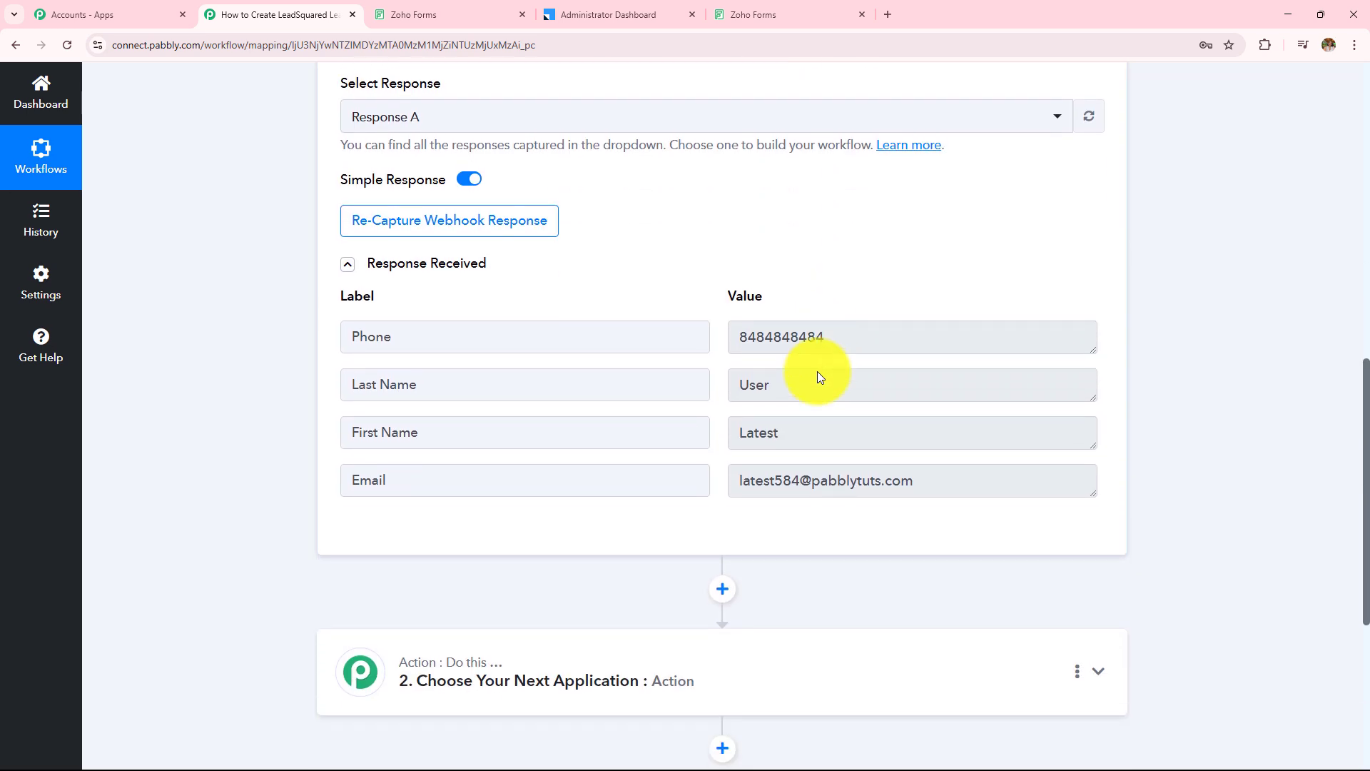
# Step: Examine the phone, last name, first name and email values in the captured Zoho Forms response and the workflow title
pyautogui.doubleClick(764, 337)
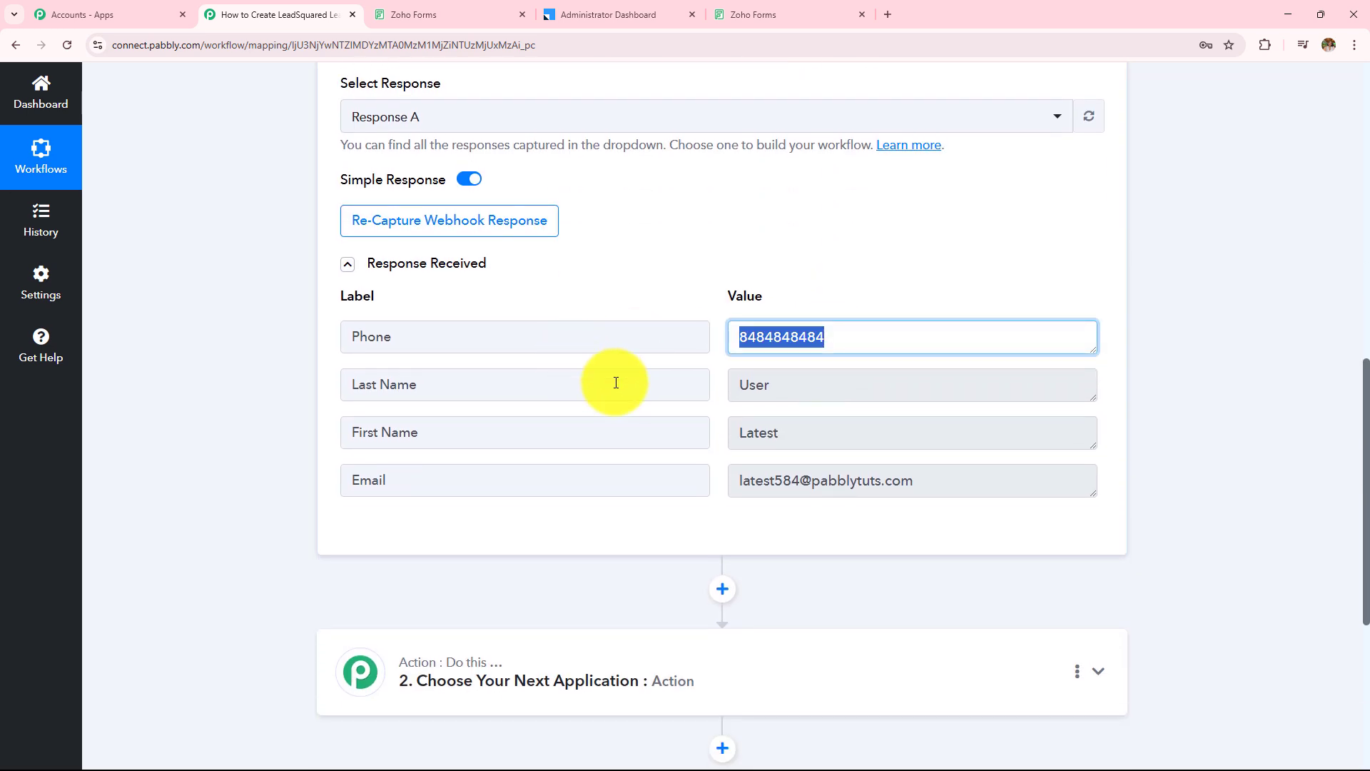
pyautogui.click(815, 444)
pyautogui.hotkey('shift', 'Tab')
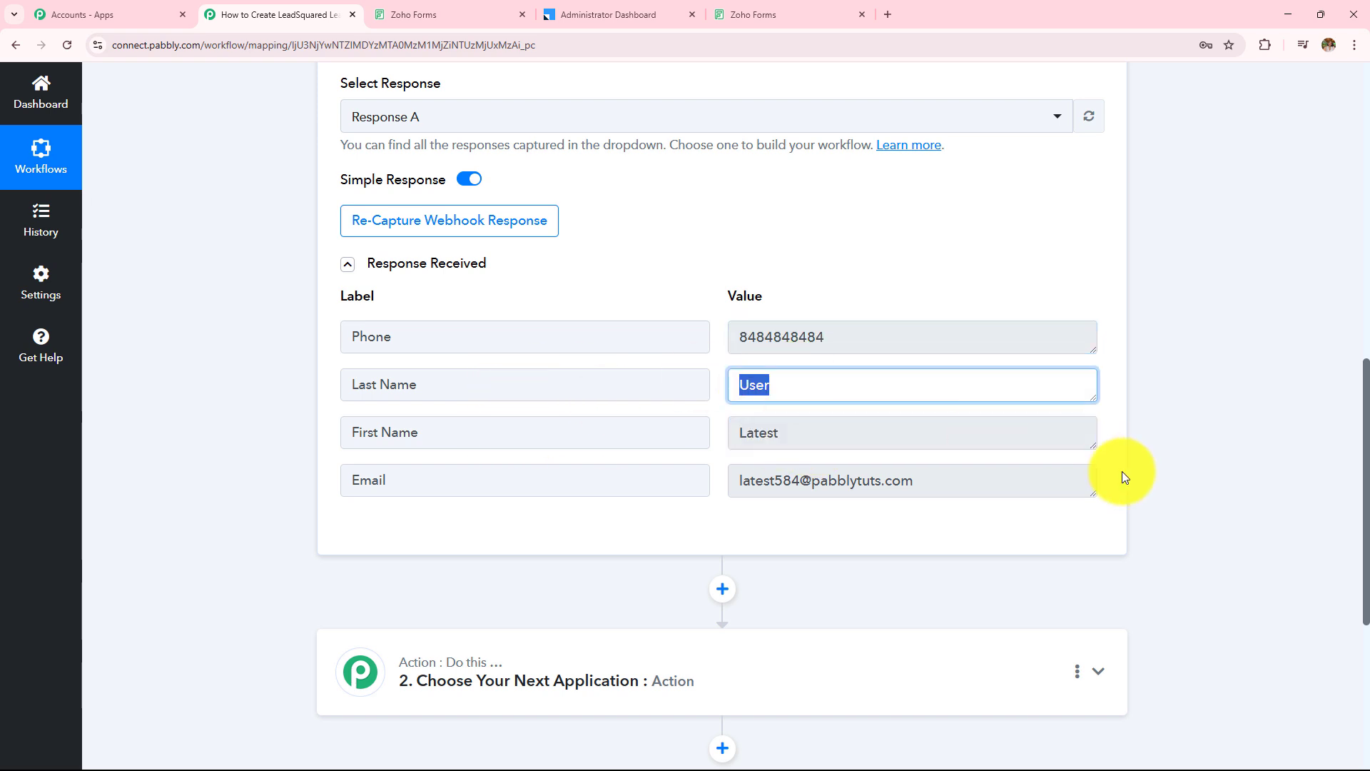
pyautogui.click(972, 491)
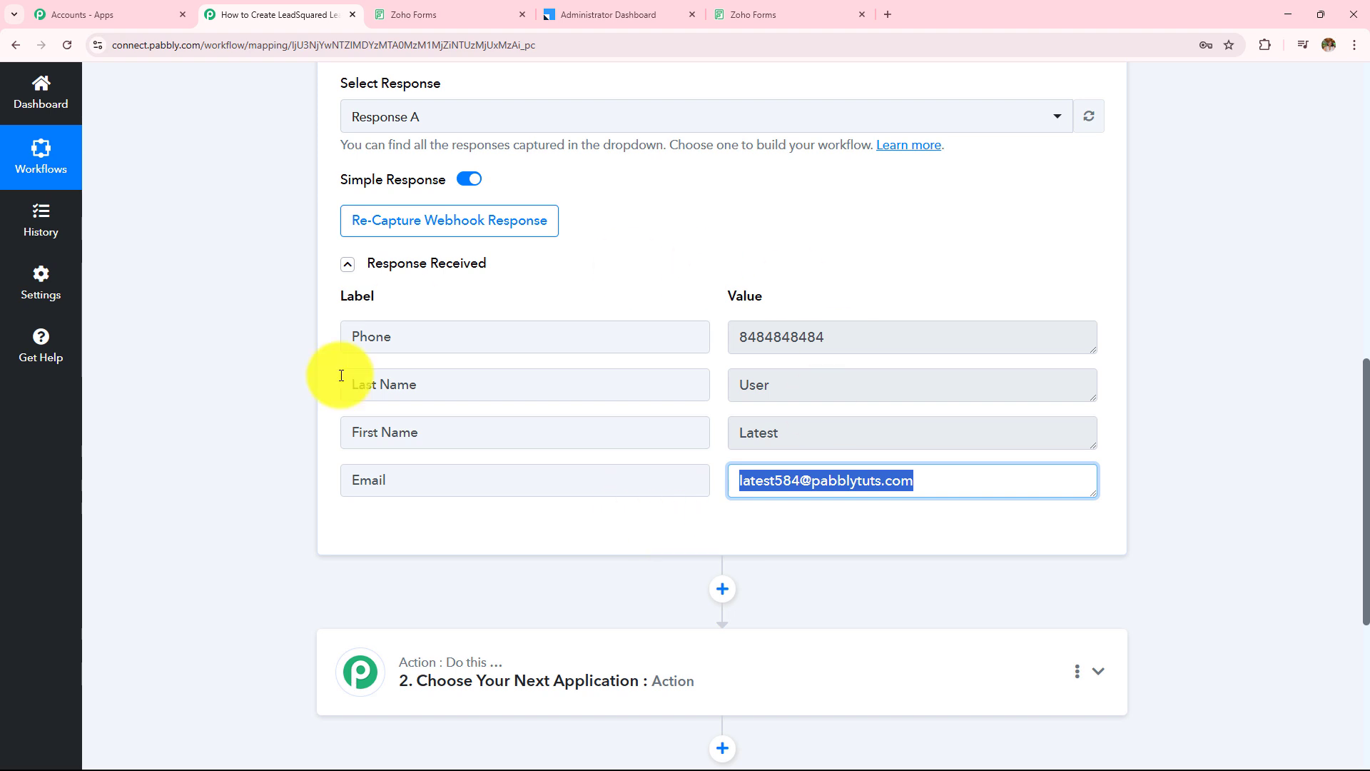
pyautogui.scroll(4, 597, 518)
pyautogui.scroll(3, 597, 525)
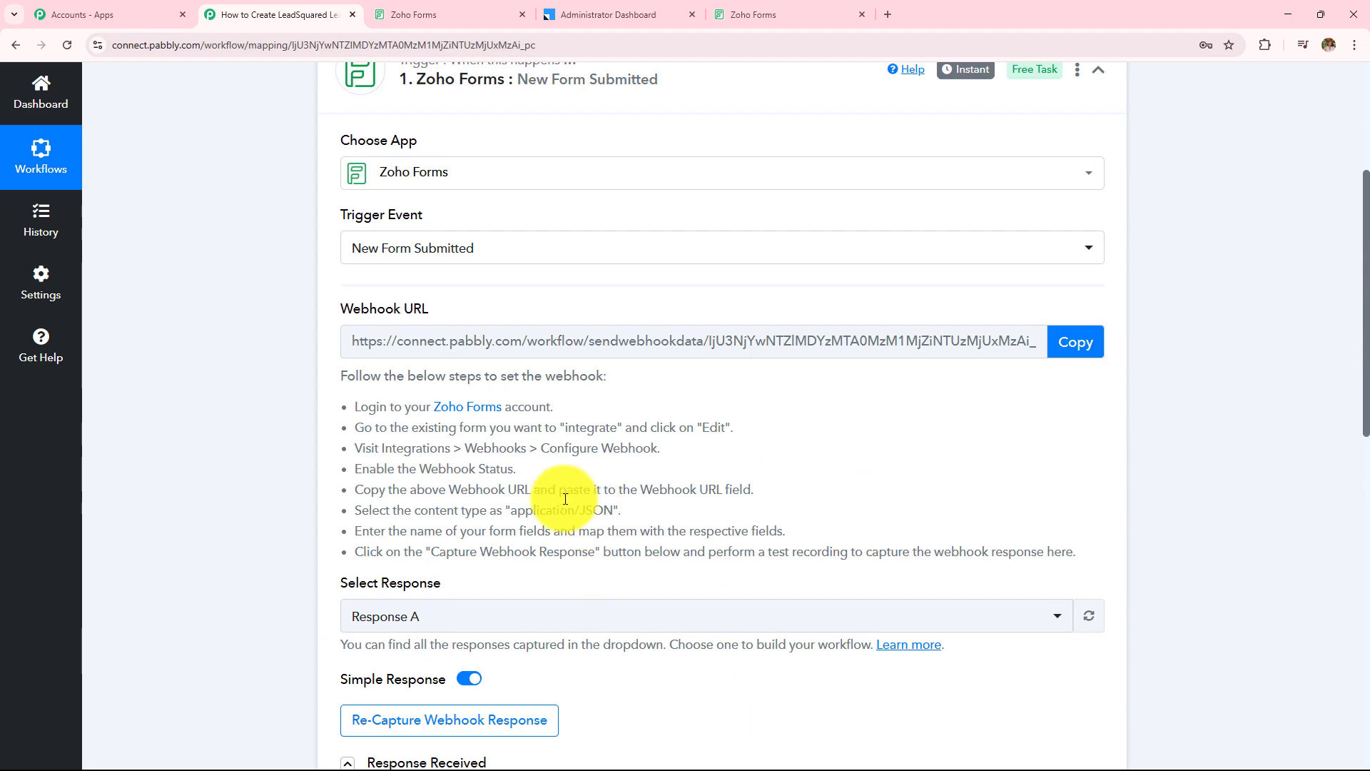
pyautogui.scroll(2, 528, 429)
pyautogui.scroll(2, 528, 429)
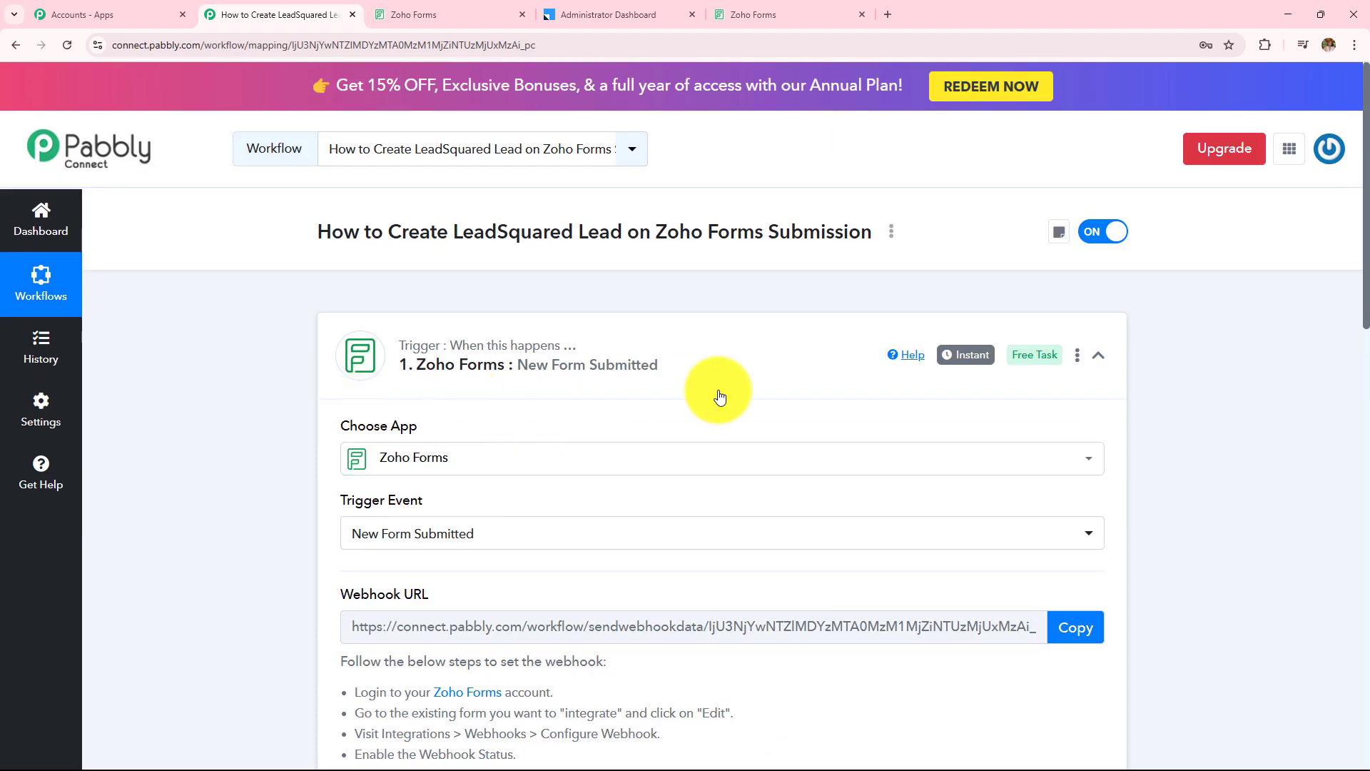
pyautogui.moveTo(653, 238); pyautogui.dragTo(808, 234)
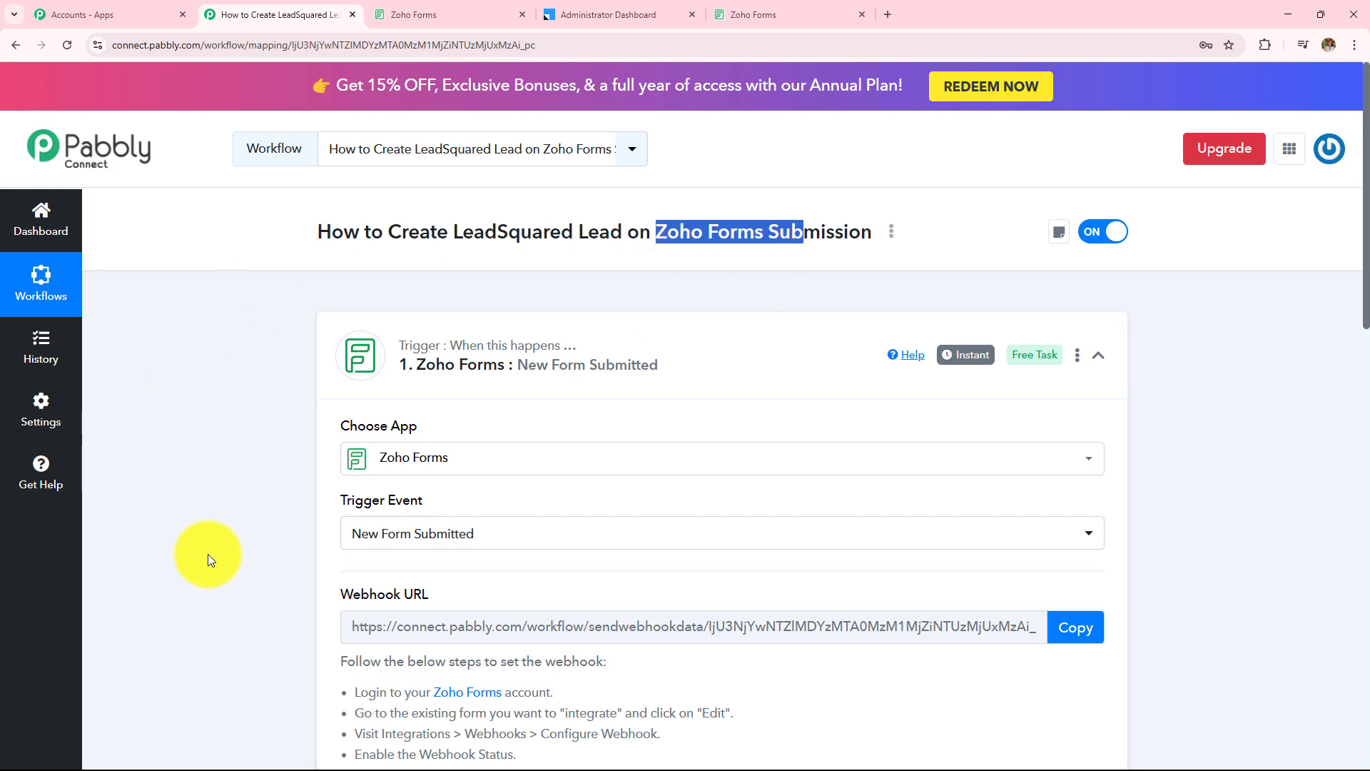
# Step: Set the workflow's action step to the Leadsquared app with the Create or Update Lead event
pyautogui.scroll(-10, 207, 555)
pyautogui.scroll(-3, 208, 554)
pyautogui.click(654, 421)
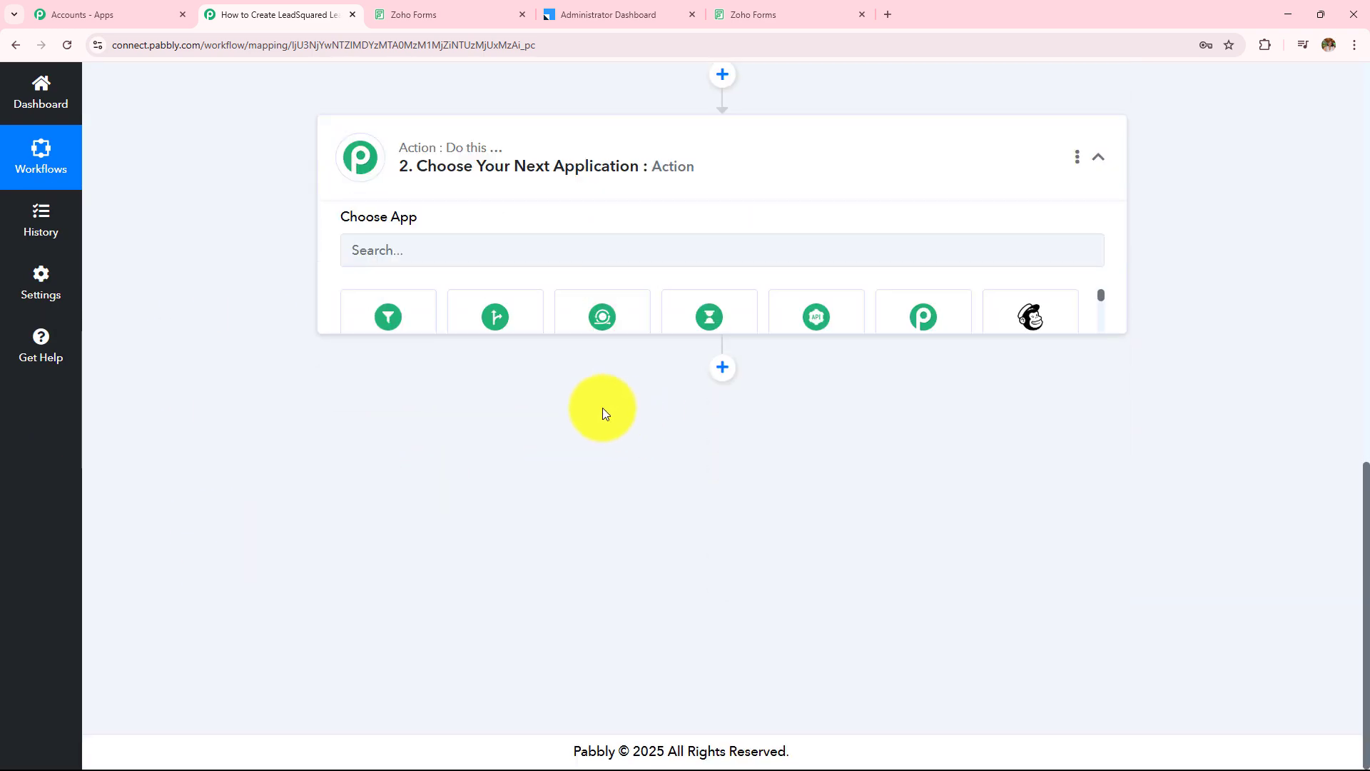
pyautogui.click(554, 382)
pyautogui.write('Leadsq')
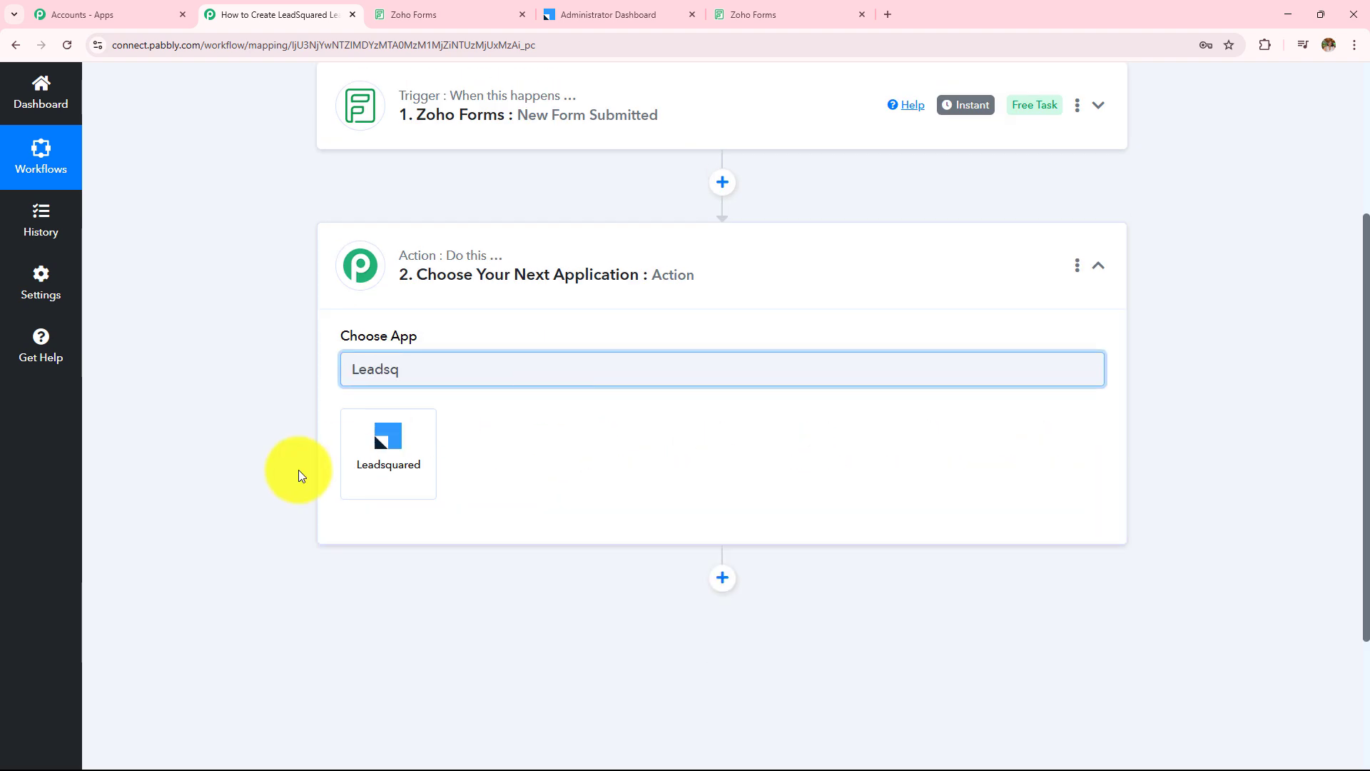
pyautogui.click(357, 471)
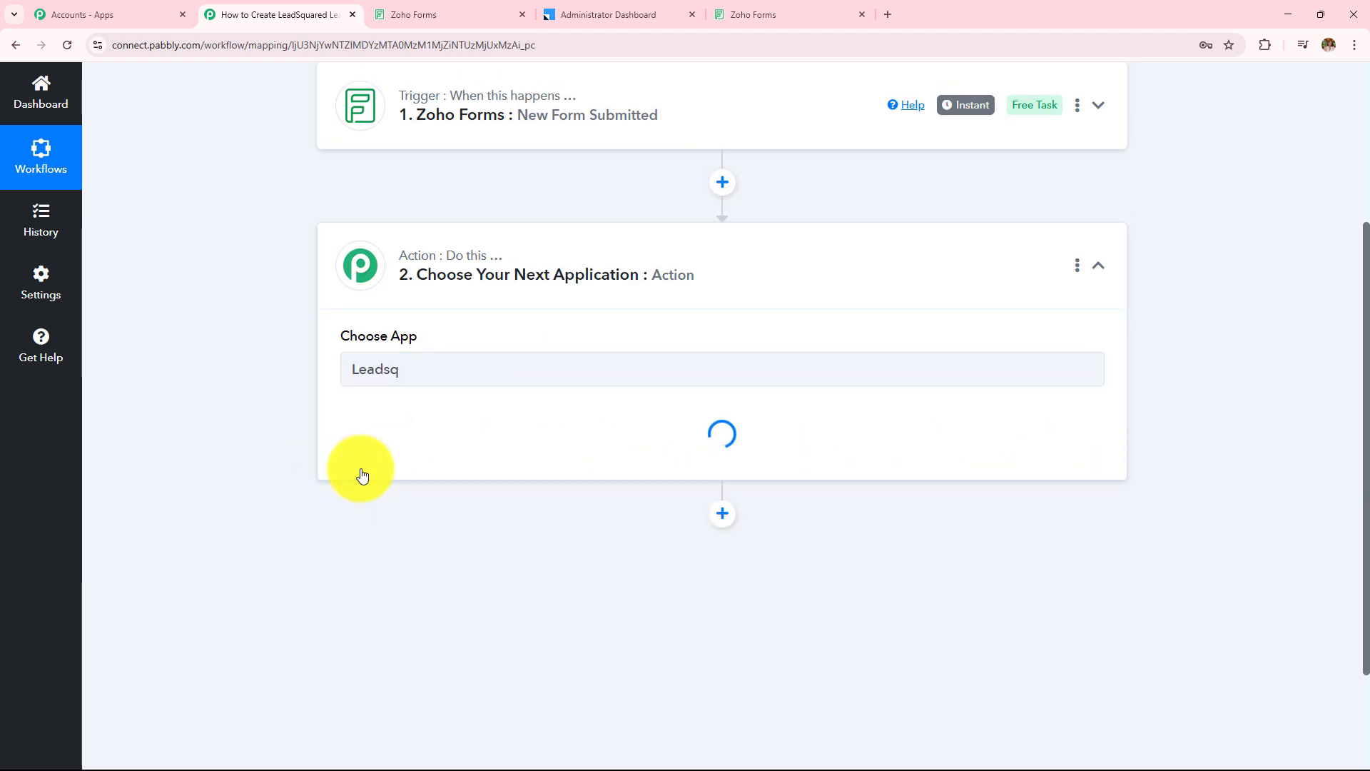
pyautogui.click(409, 446)
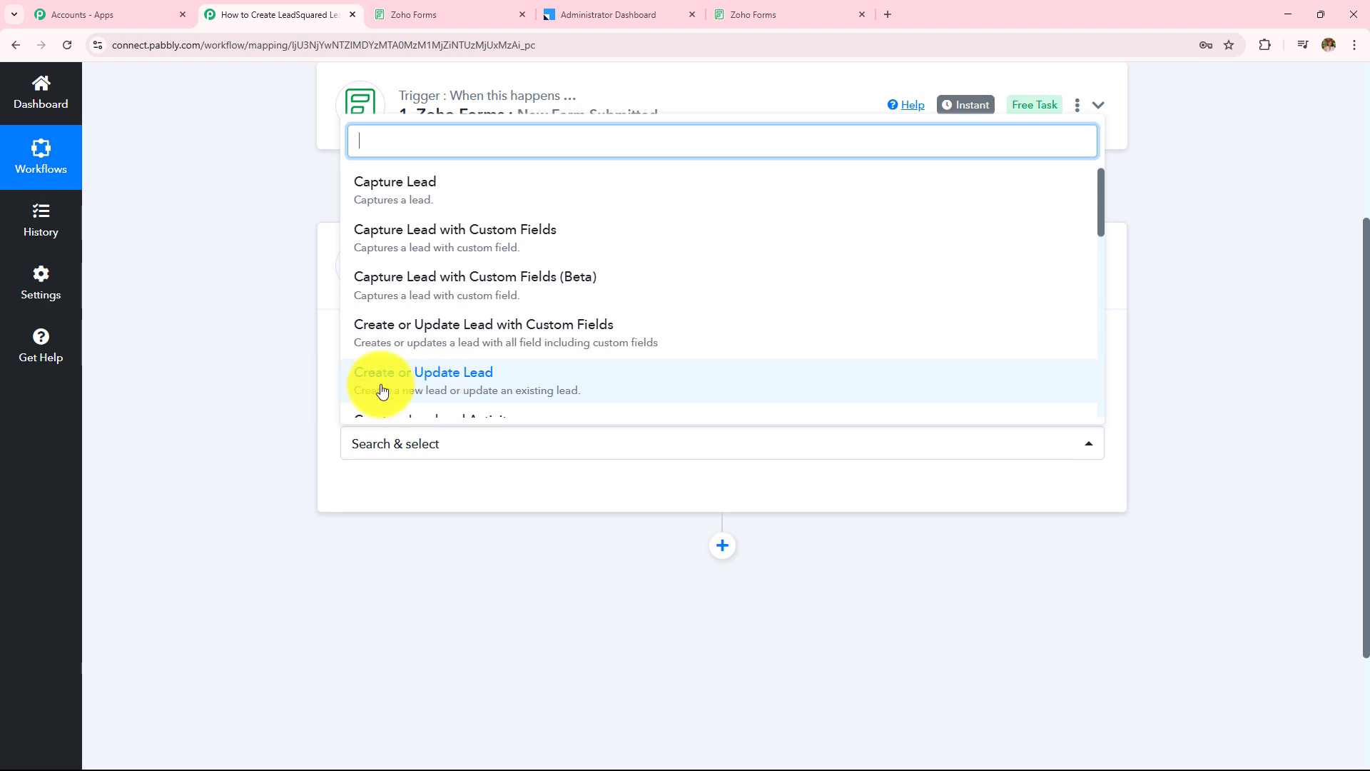
pyautogui.click(489, 390)
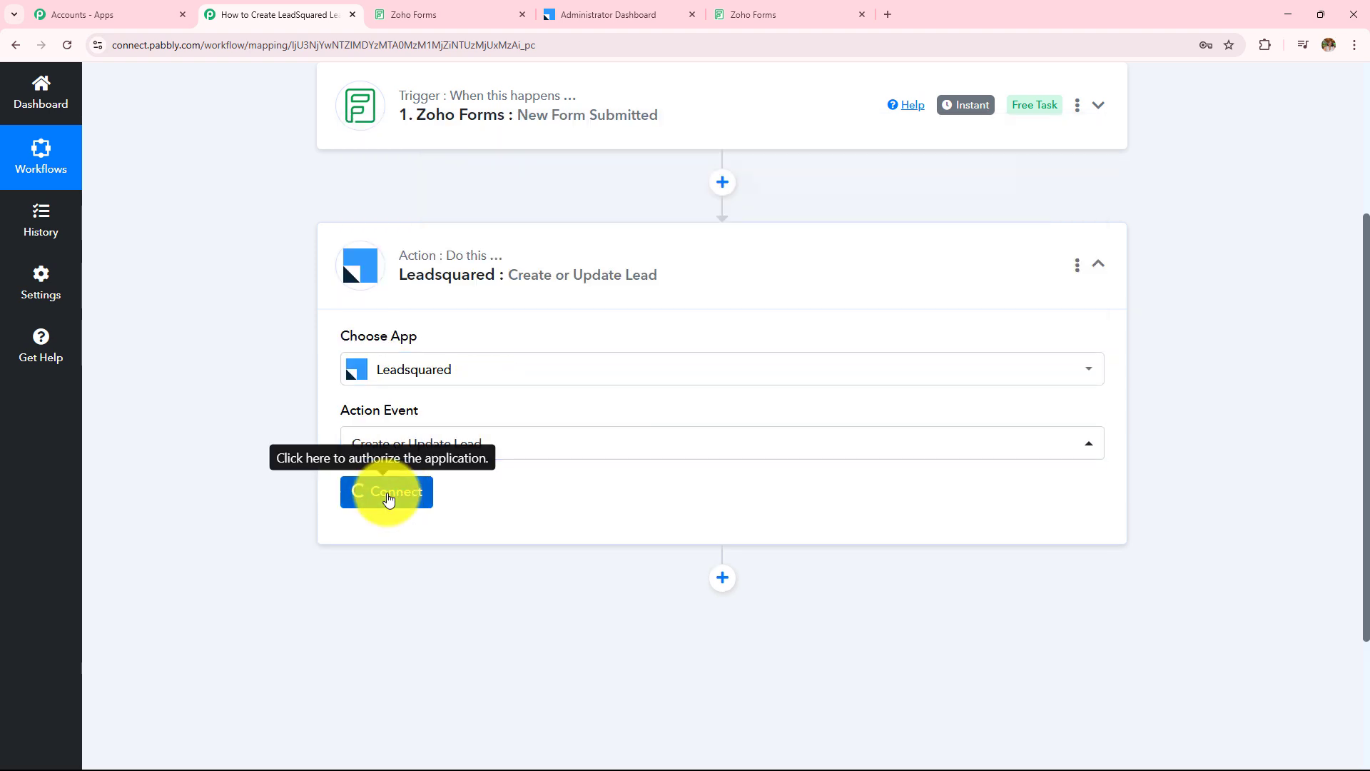
# Step: Start adding a new Leadsquared connection and read which credentials it requires and where to find them
pyautogui.click(389, 498)
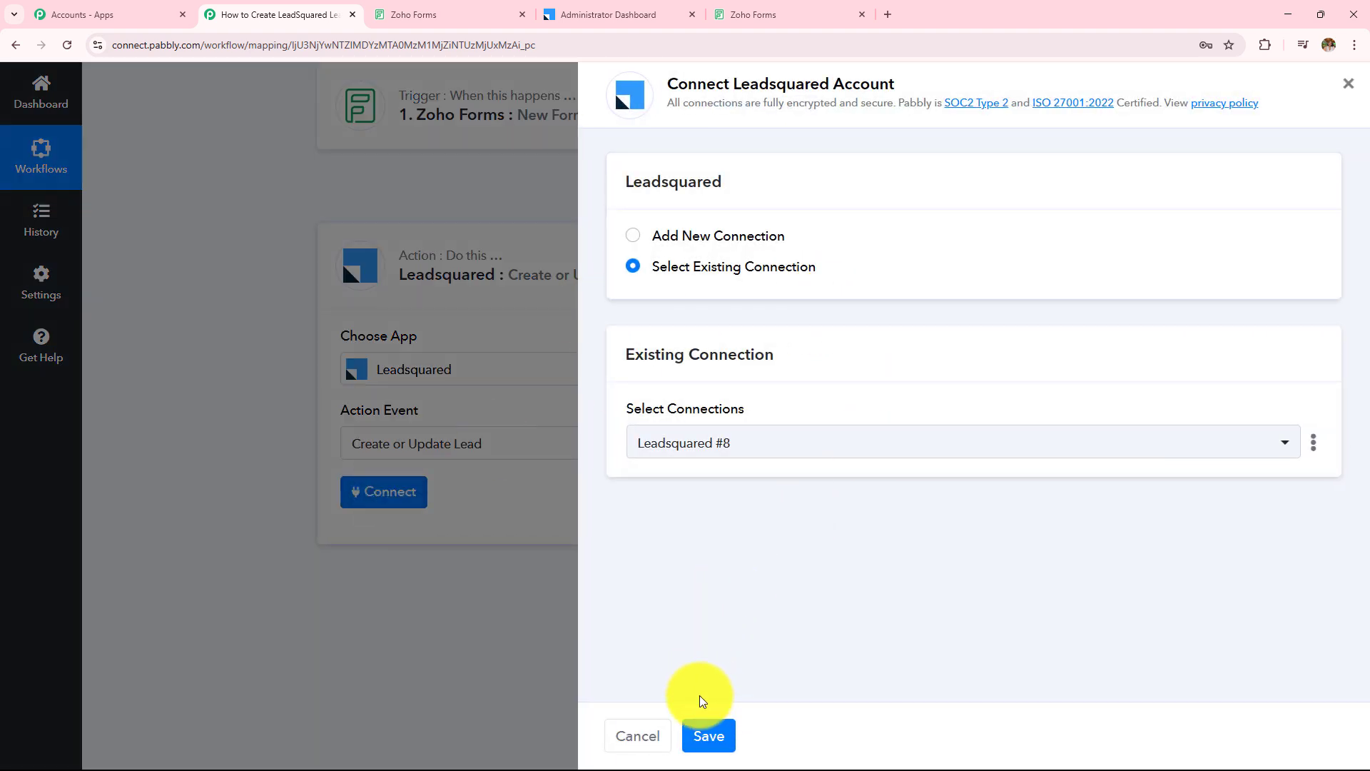
pyautogui.click(636, 239)
pyautogui.scroll(-3, 787, 431)
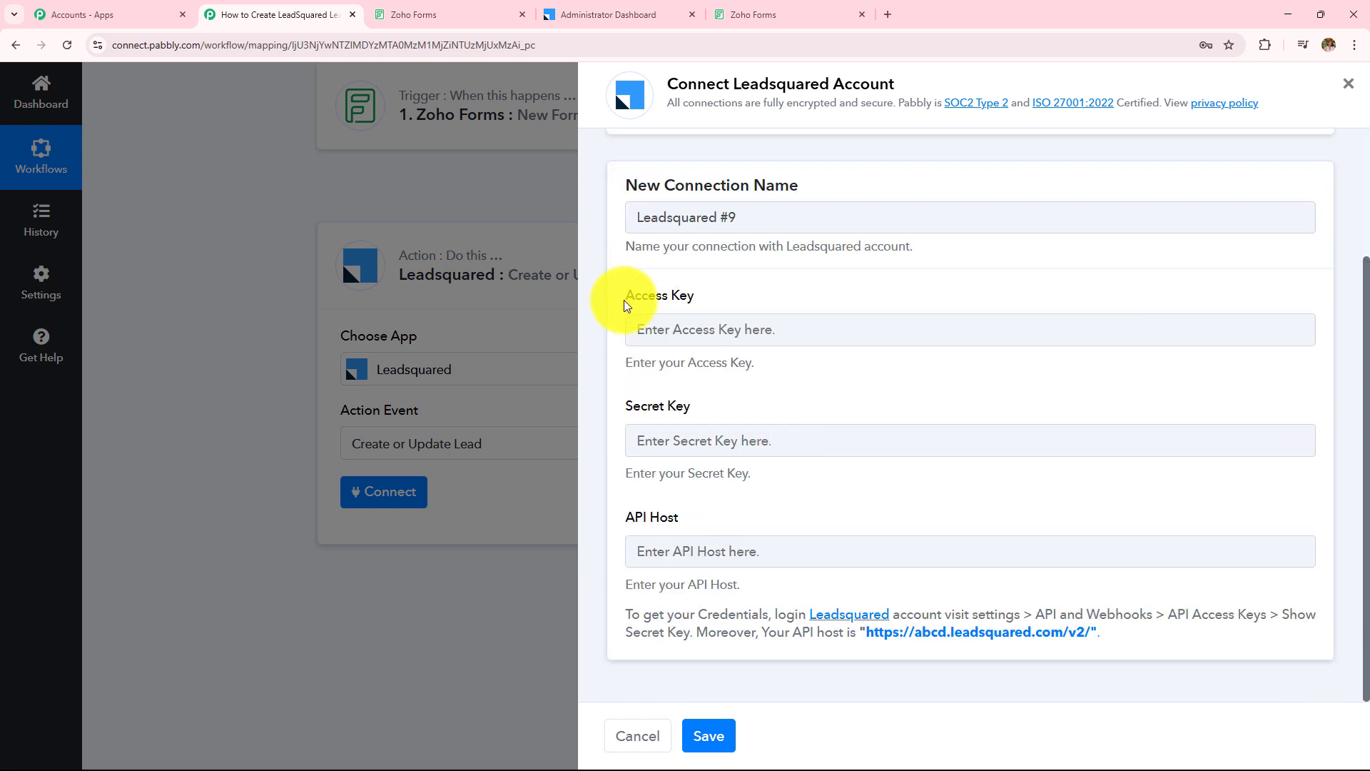
pyautogui.moveTo(626, 296); pyautogui.dragTo(696, 297)
pyautogui.moveTo(626, 406); pyautogui.dragTo(691, 407)
pyautogui.moveTo(625, 517); pyautogui.dragTo(749, 521)
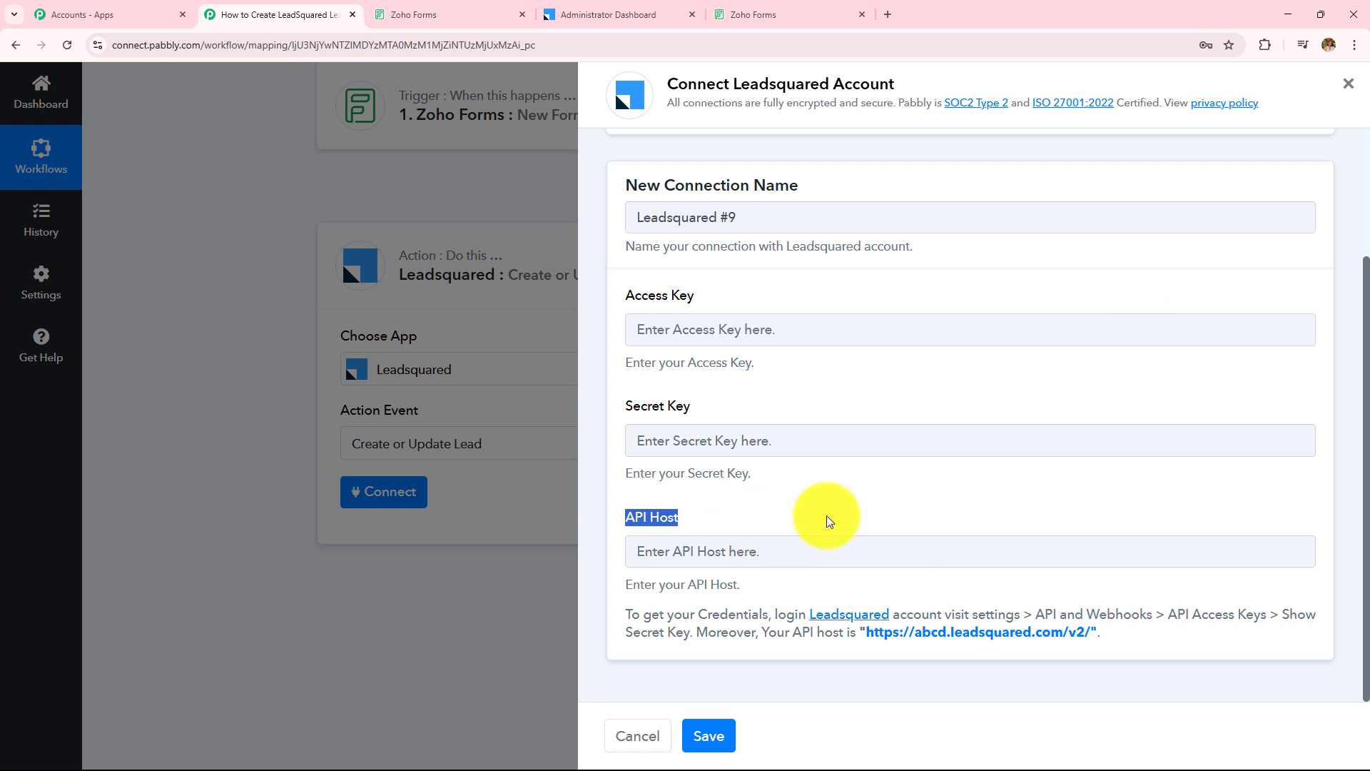
pyautogui.moveTo(632, 615); pyautogui.dragTo(1147, 666)
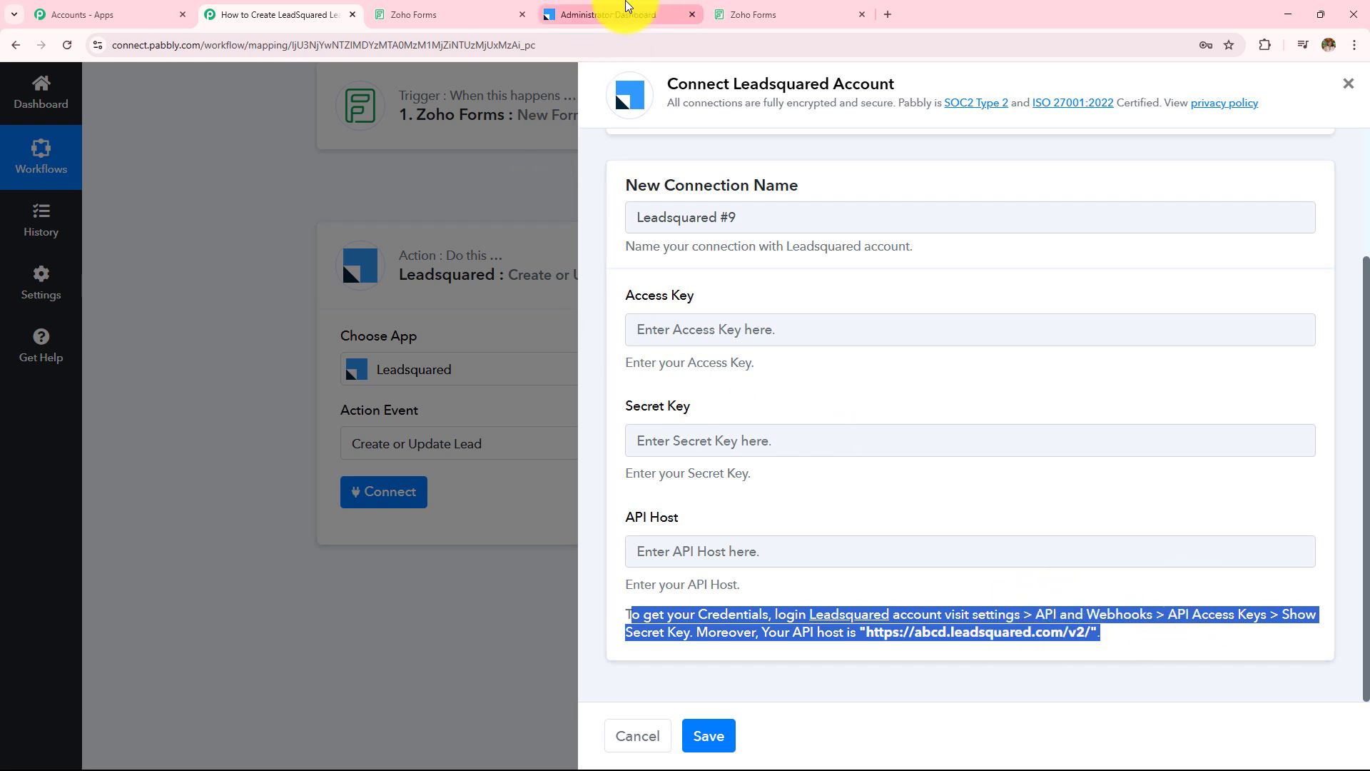
# Step: Switch to LeadSquared, open its API access keys, and save the new Pabbly Connect connection with the access key, secret key and API host
pyautogui.click(621, 13)
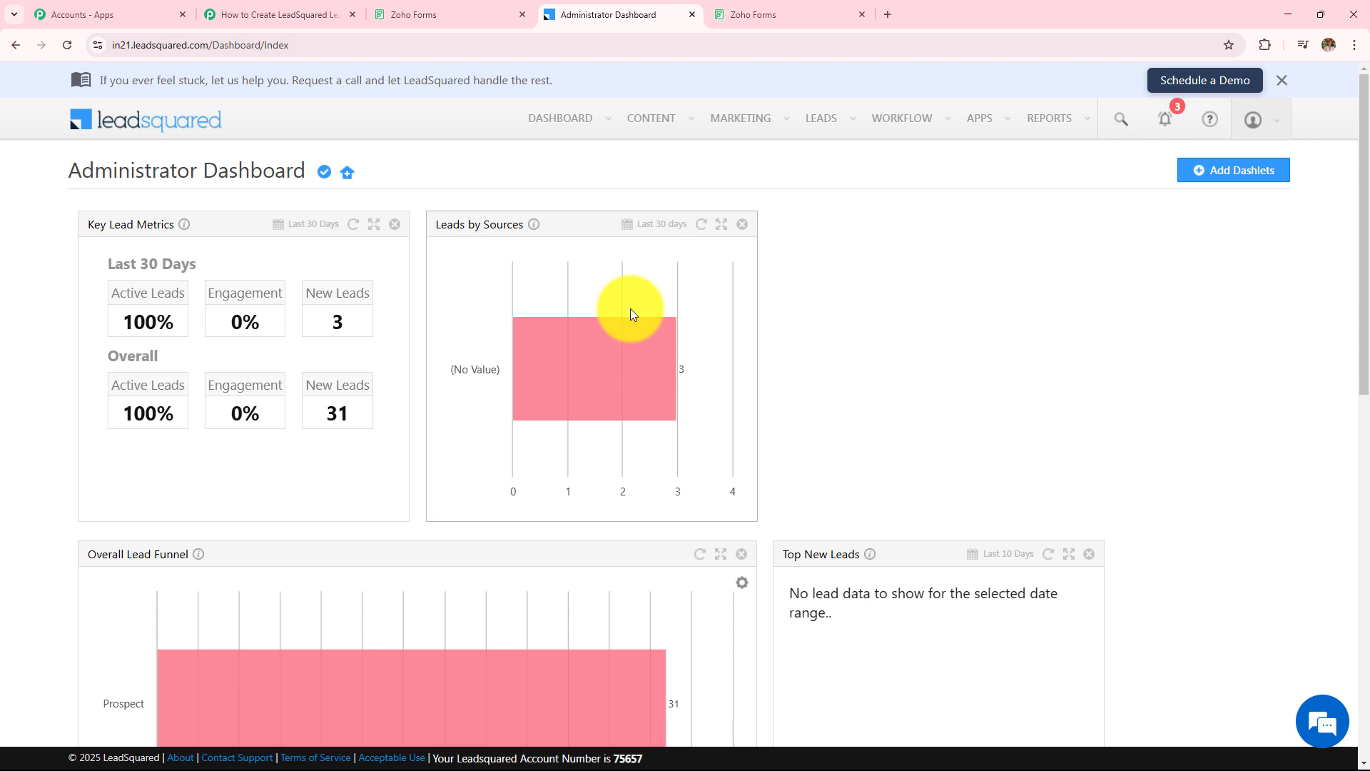
pyautogui.click(1254, 122)
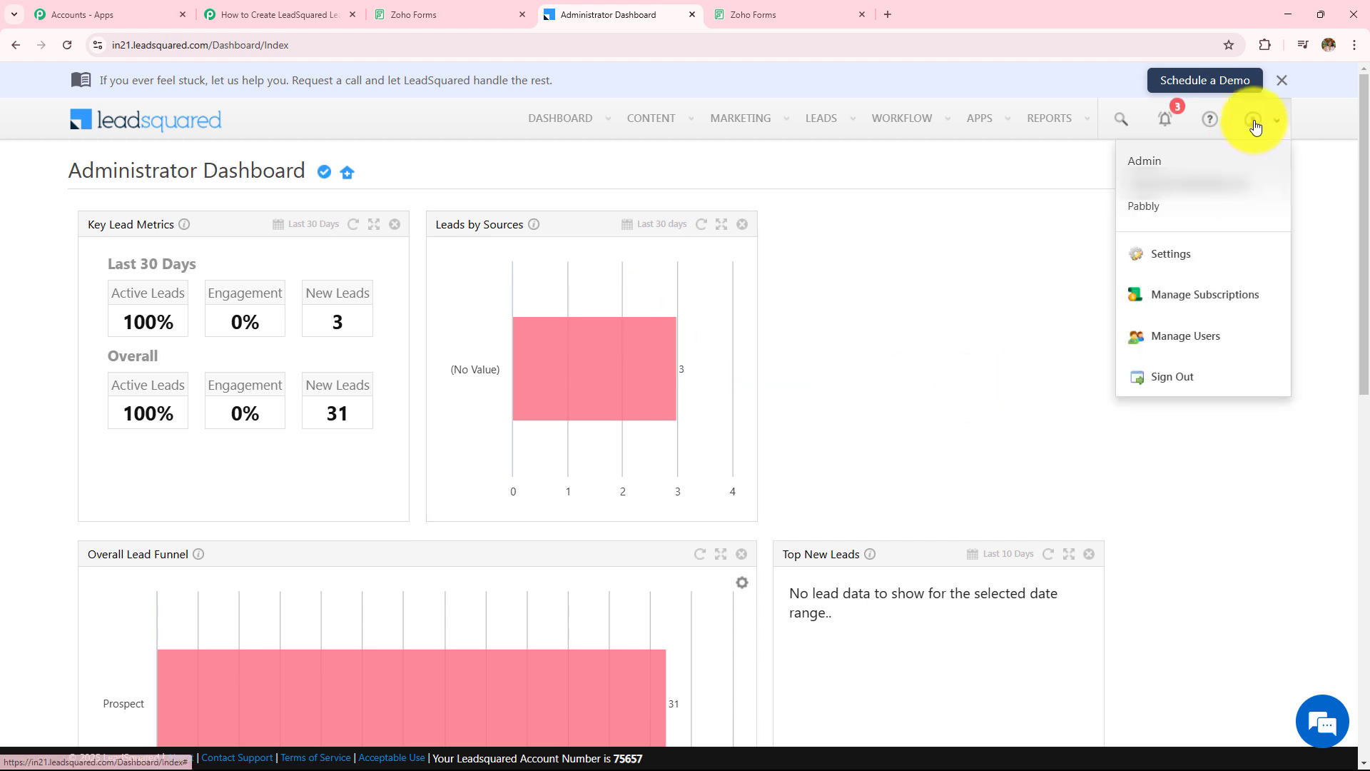
pyautogui.click(1194, 263)
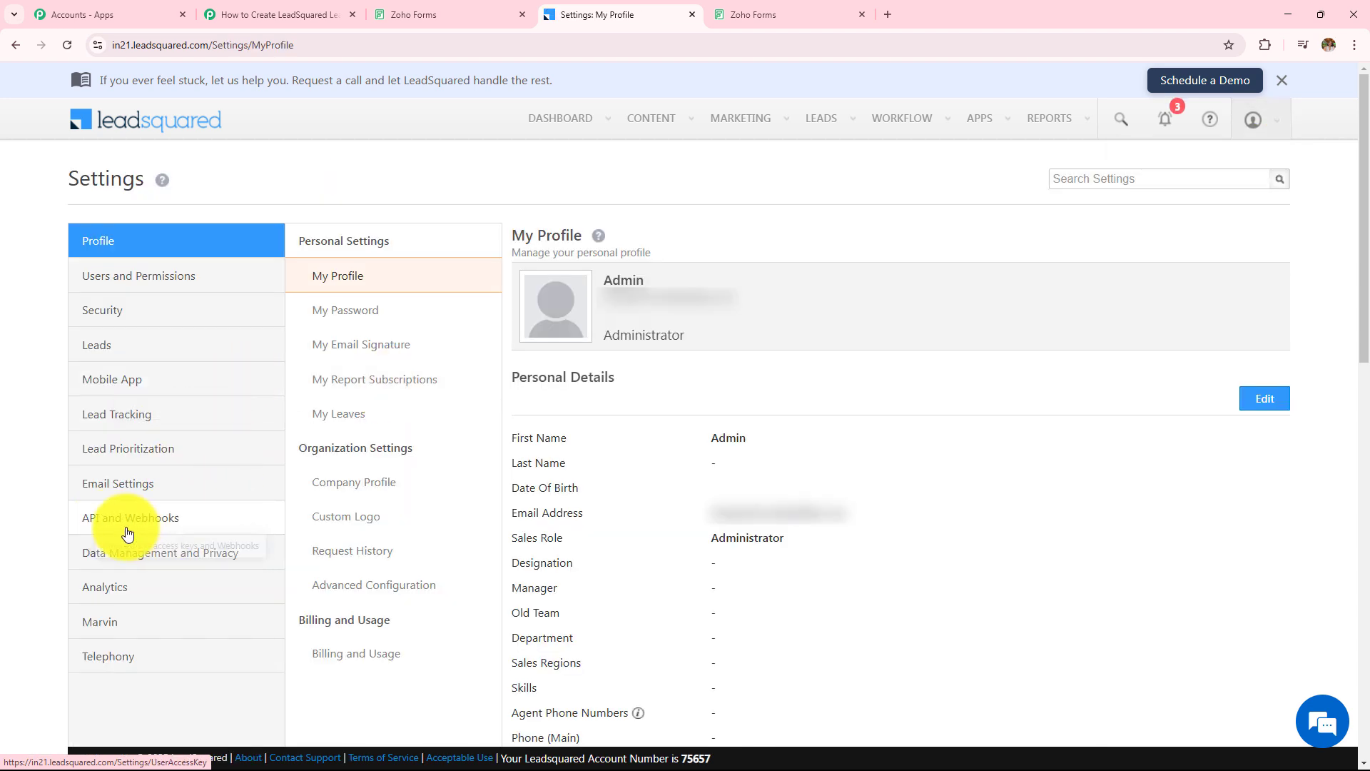
pyautogui.click(142, 530)
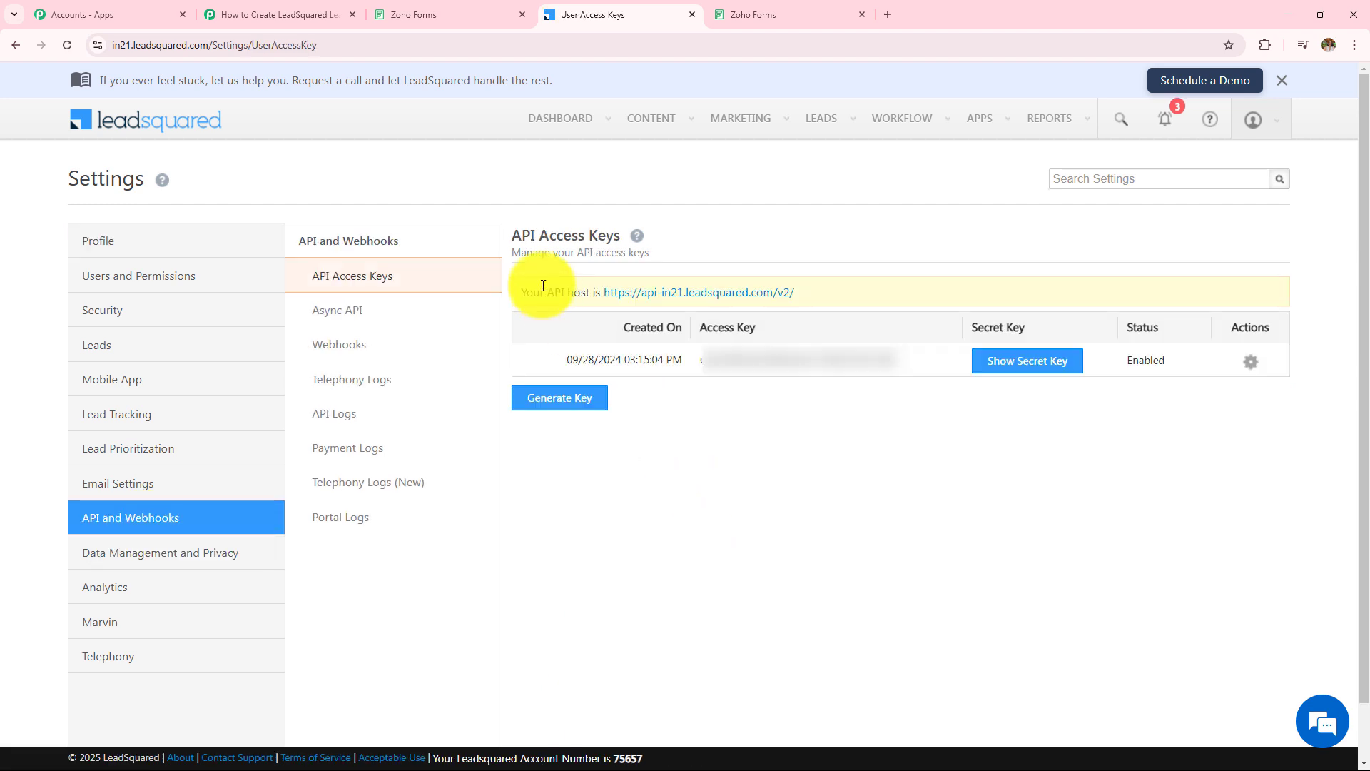
pyautogui.moveTo(505, 230); pyautogui.dragTo(670, 247)
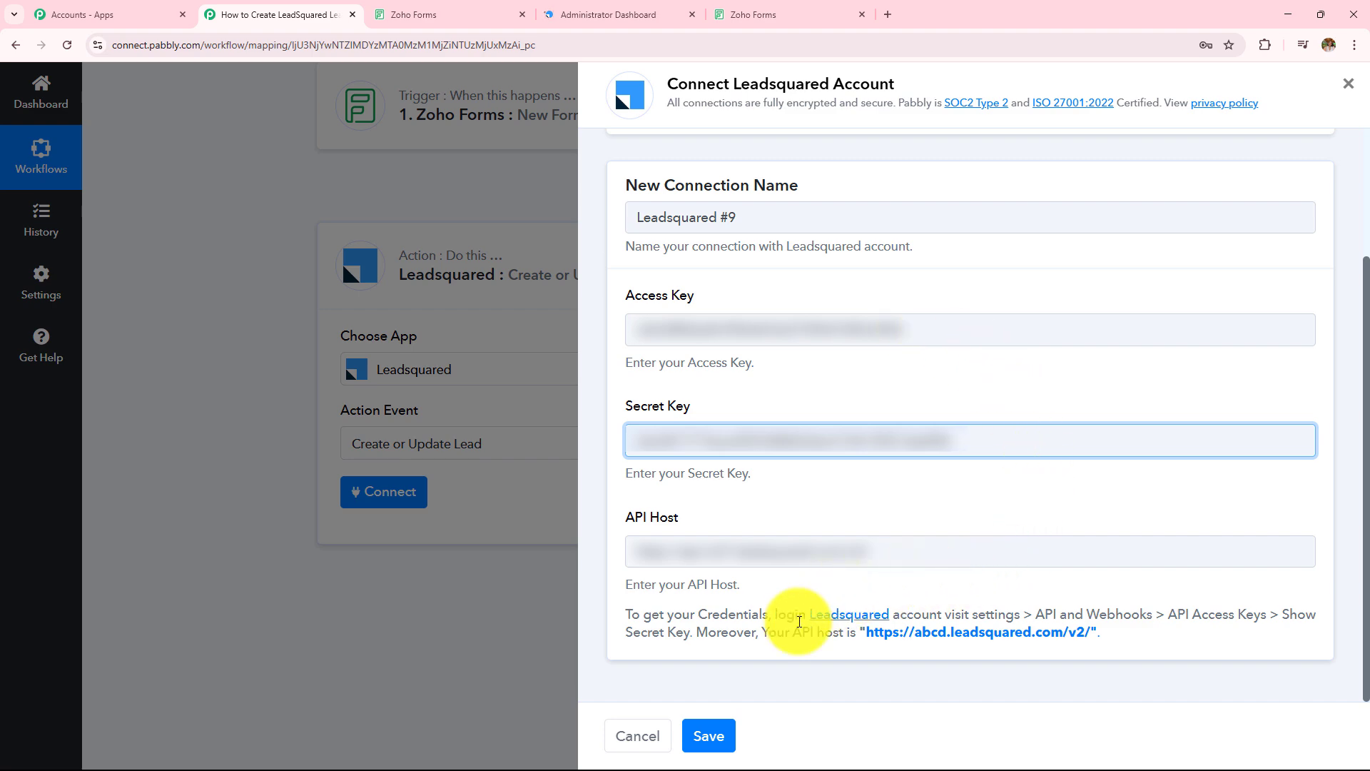
pyautogui.click(708, 735)
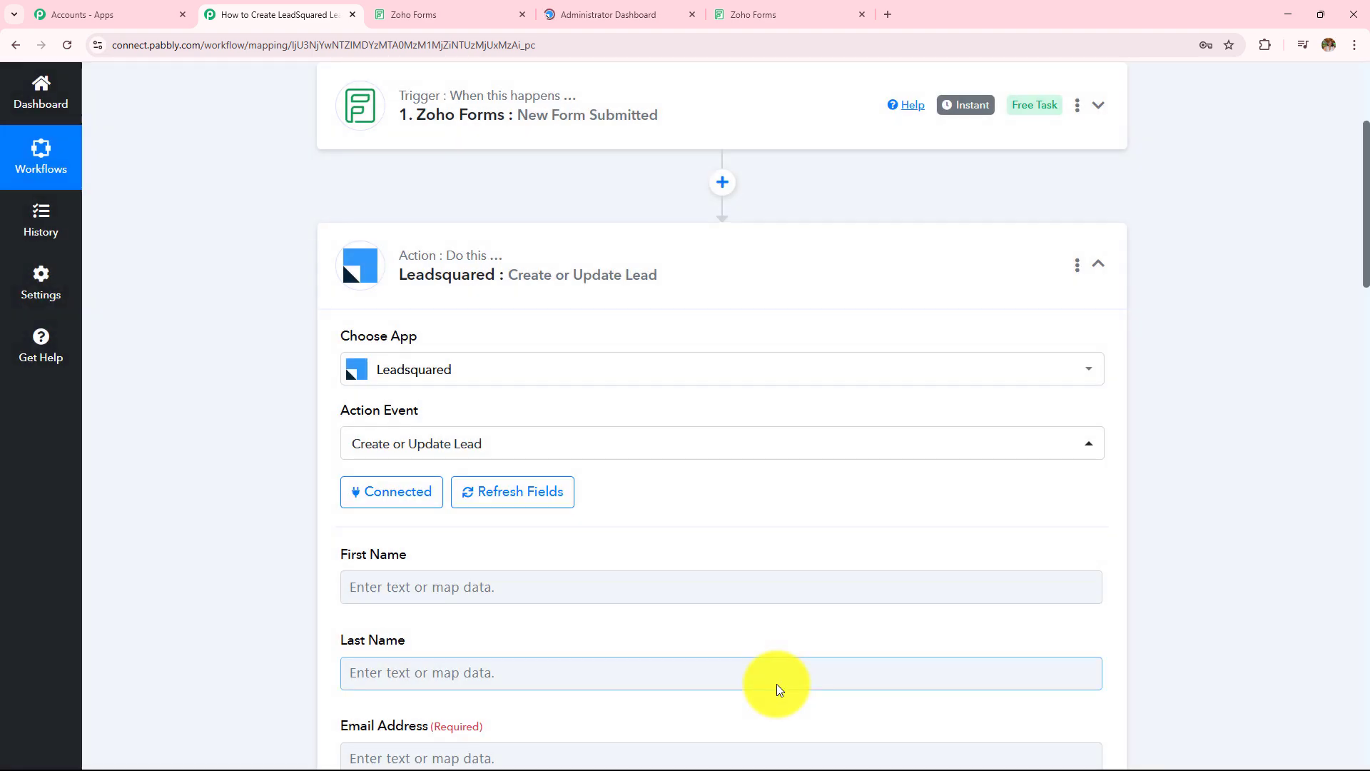
pyautogui.scroll(-3, 768, 539)
pyautogui.scroll(-13, 771, 539)
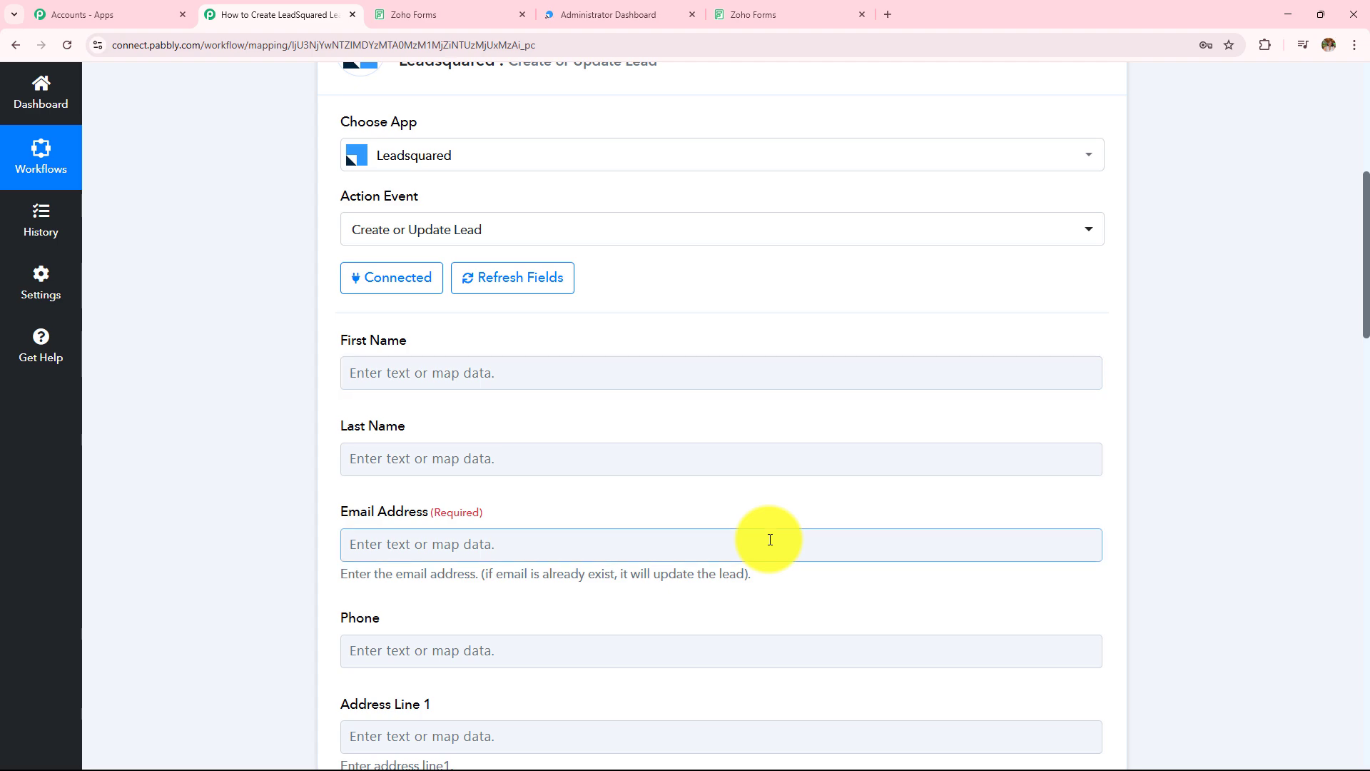
pyautogui.scroll(13, 770, 539)
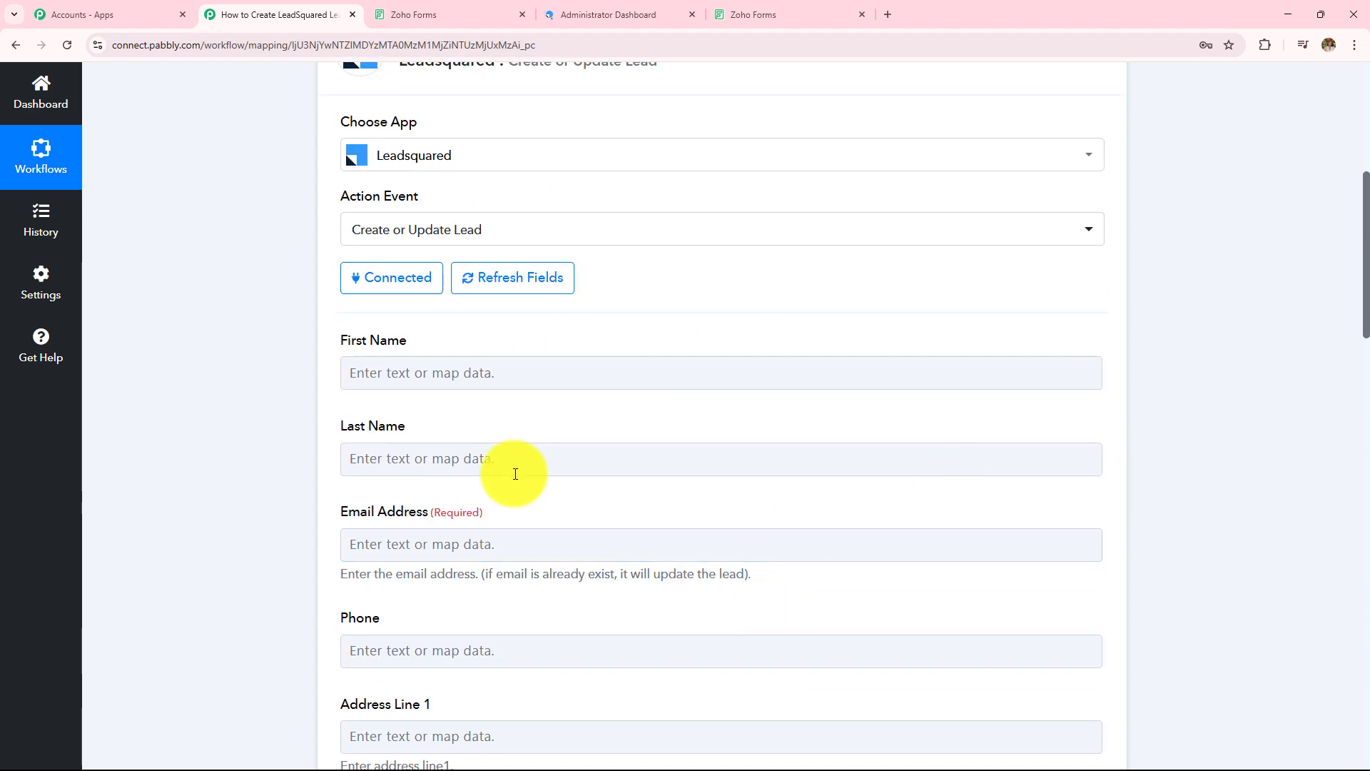
pyautogui.click(688, 459)
pyautogui.write('gkgk')
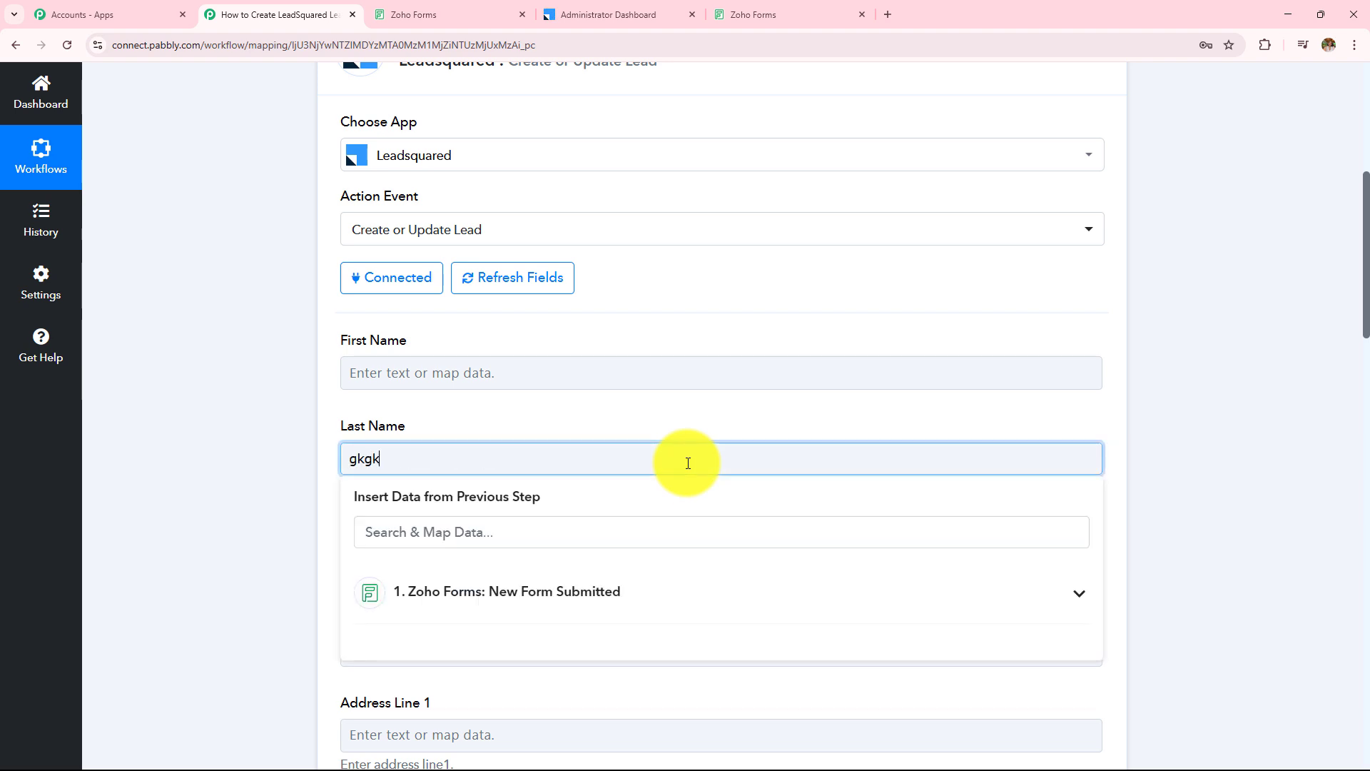
pyautogui.press('BackSpace')
pyautogui.press('BackSpace')
pyautogui.press('BackSpace')
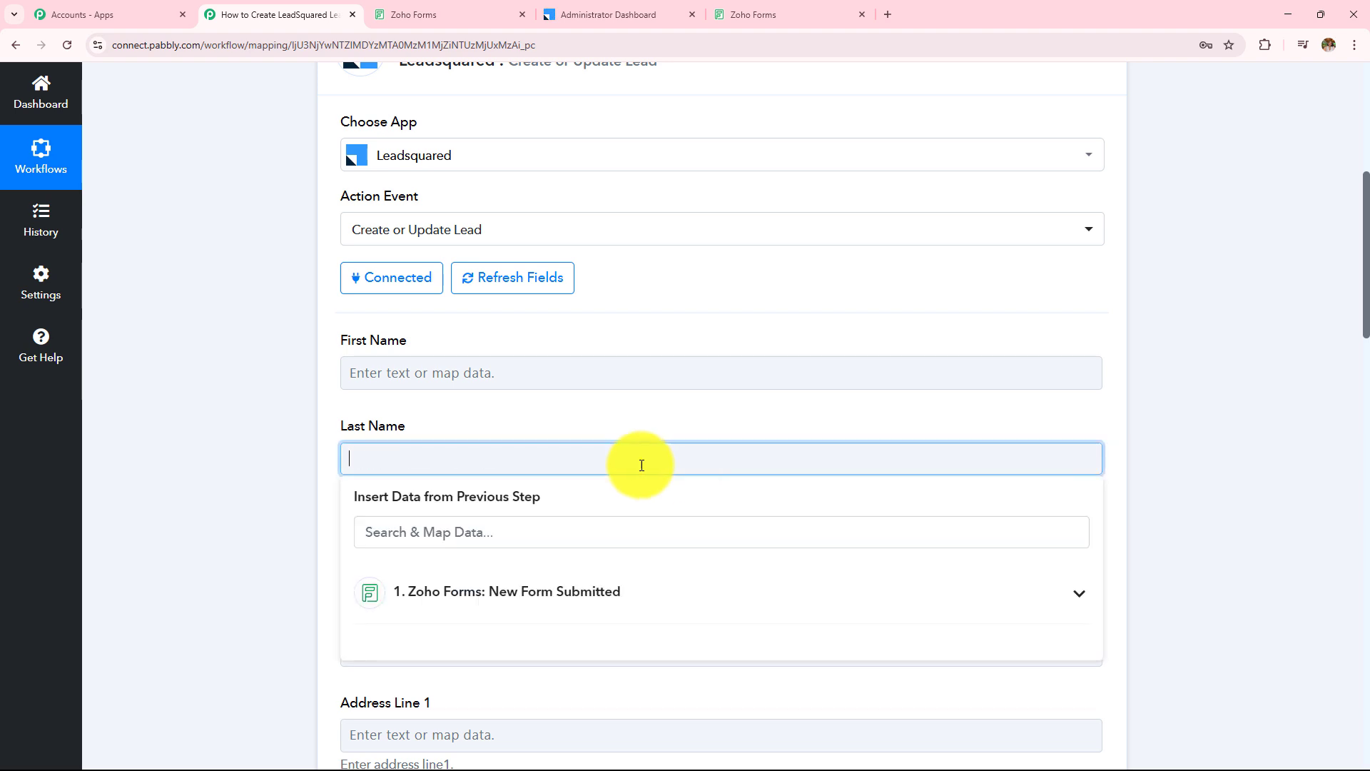
pyautogui.click(302, 450)
pyautogui.scroll(3, 303, 448)
pyautogui.scroll(4, 303, 448)
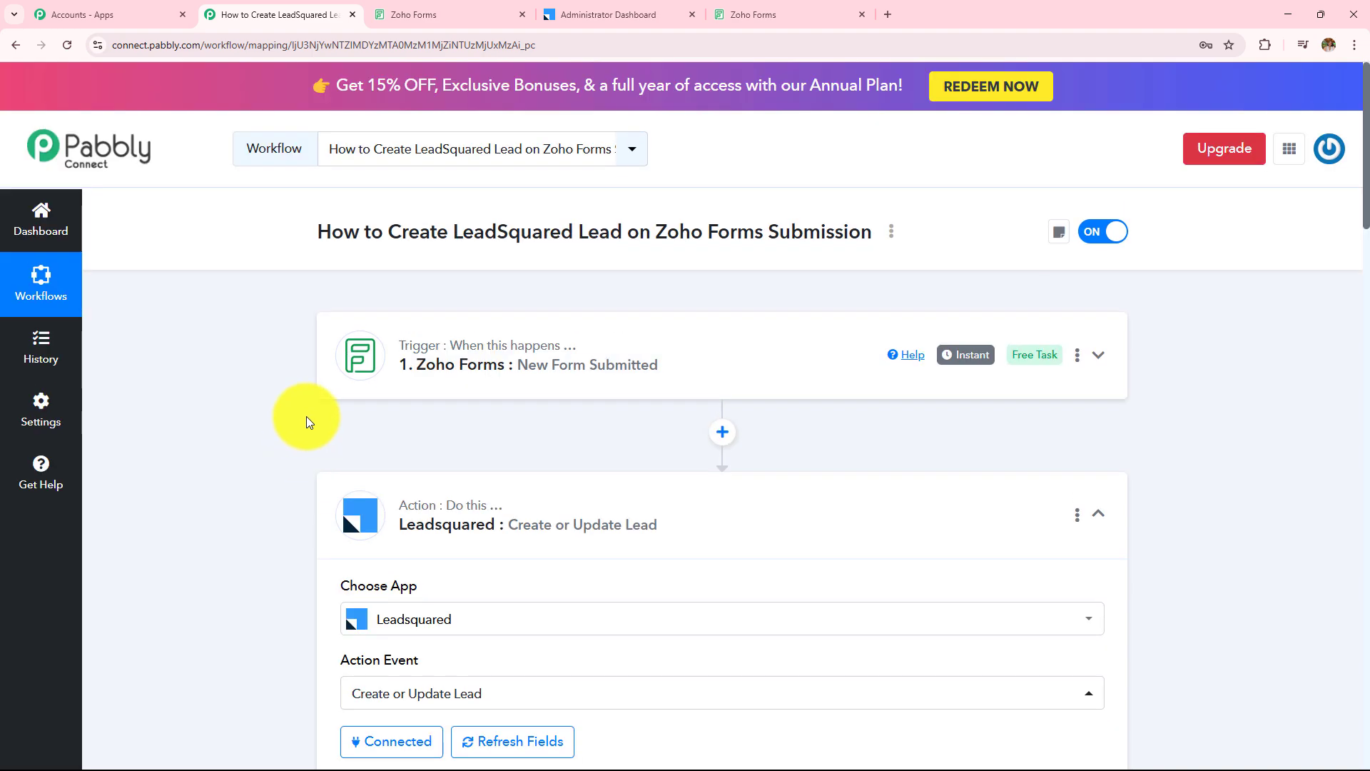
pyautogui.scroll(-9, 522, 402)
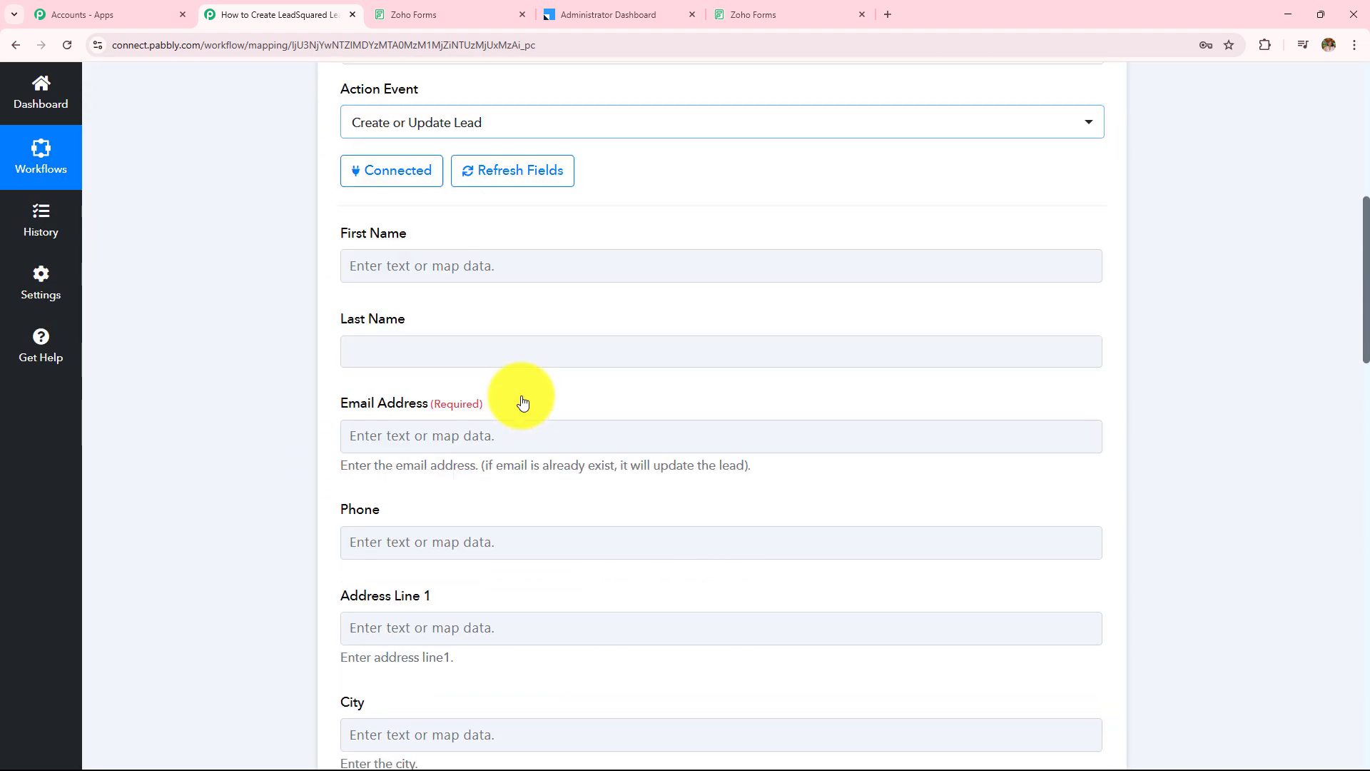
# Step: Map the lead's First Name and Last Name fields to the matching values from the Zoho Forms trigger
pyautogui.click(515, 276)
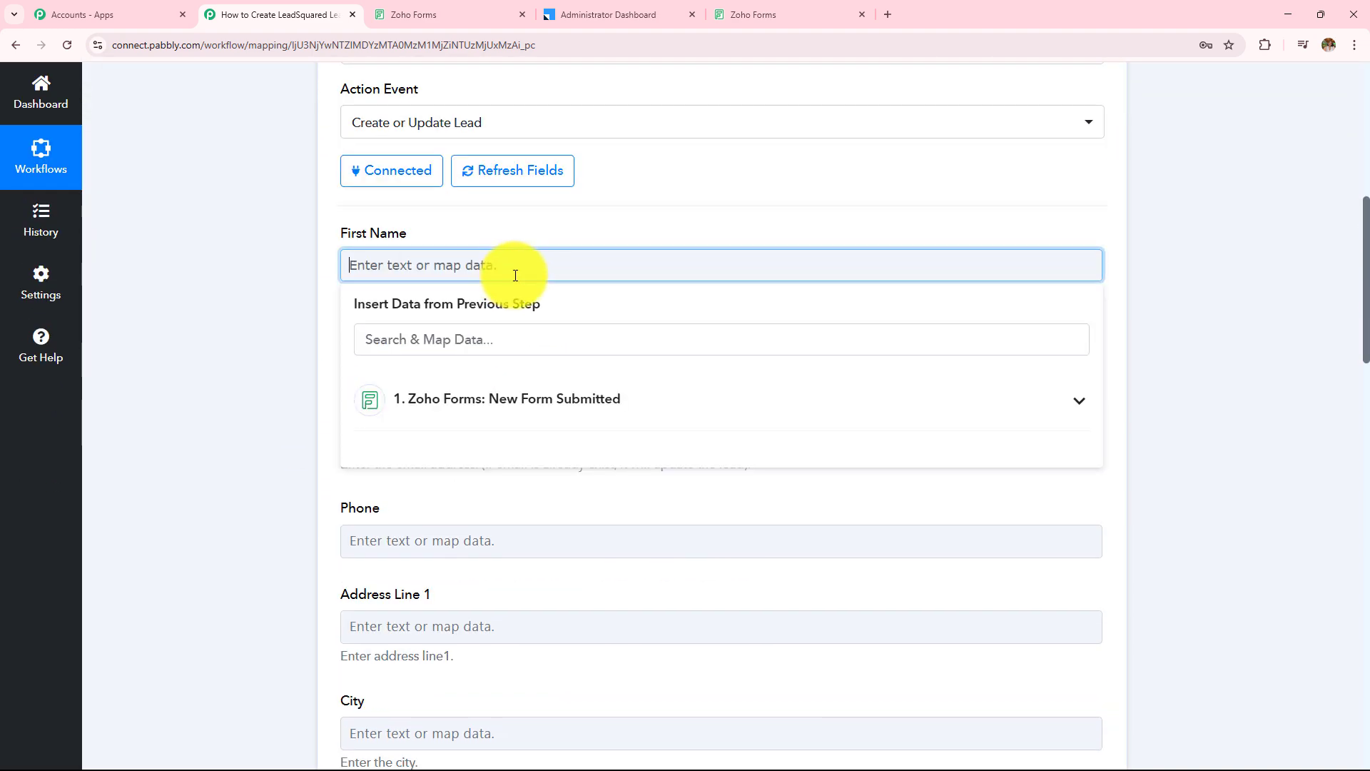
pyautogui.click(492, 396)
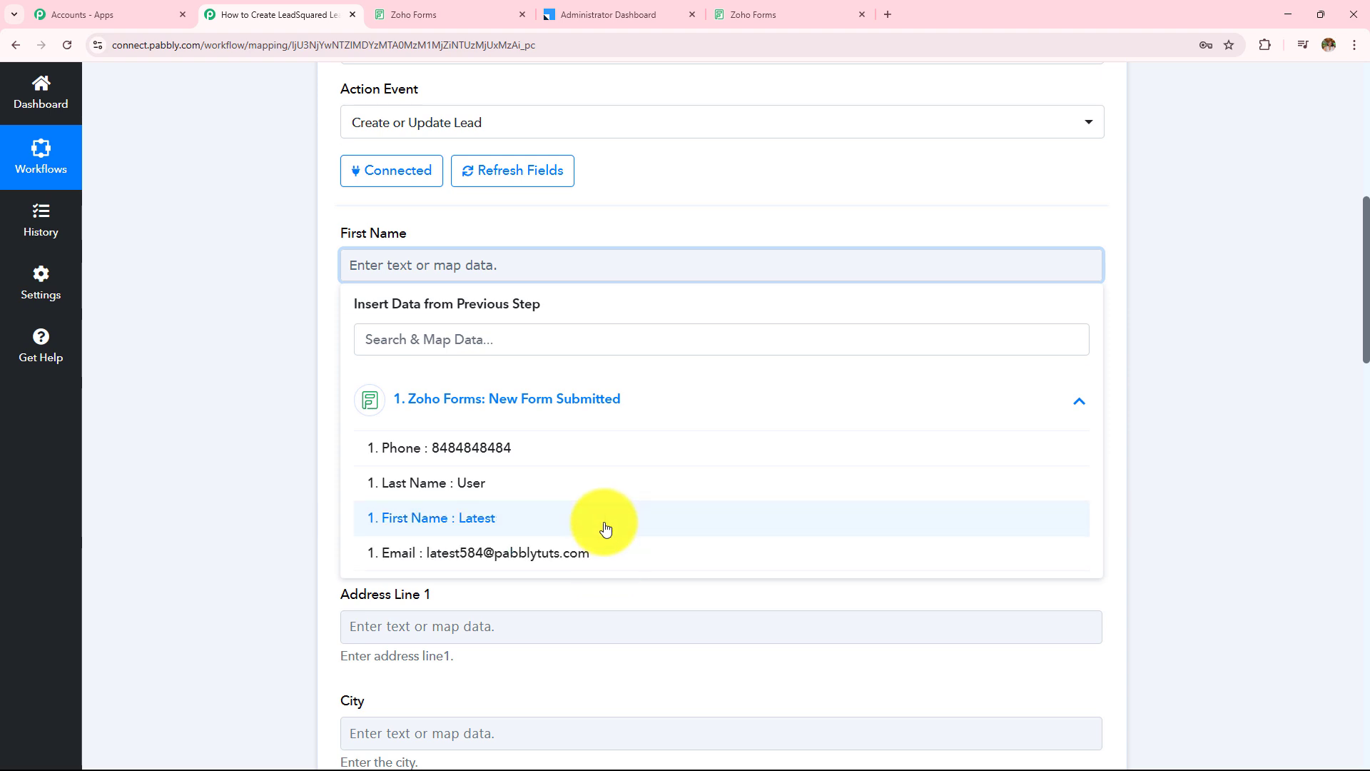
pyautogui.click(464, 534)
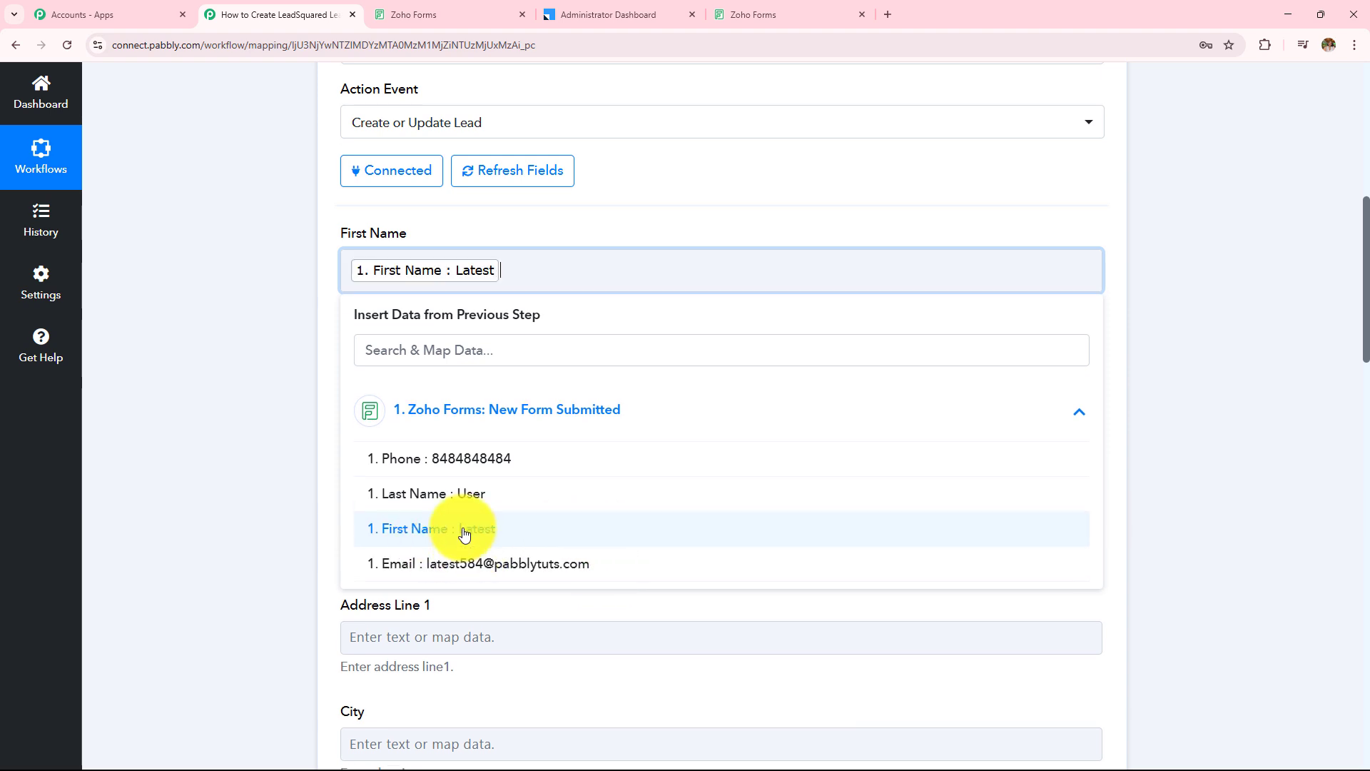
pyautogui.click(234, 406)
pyautogui.click(522, 366)
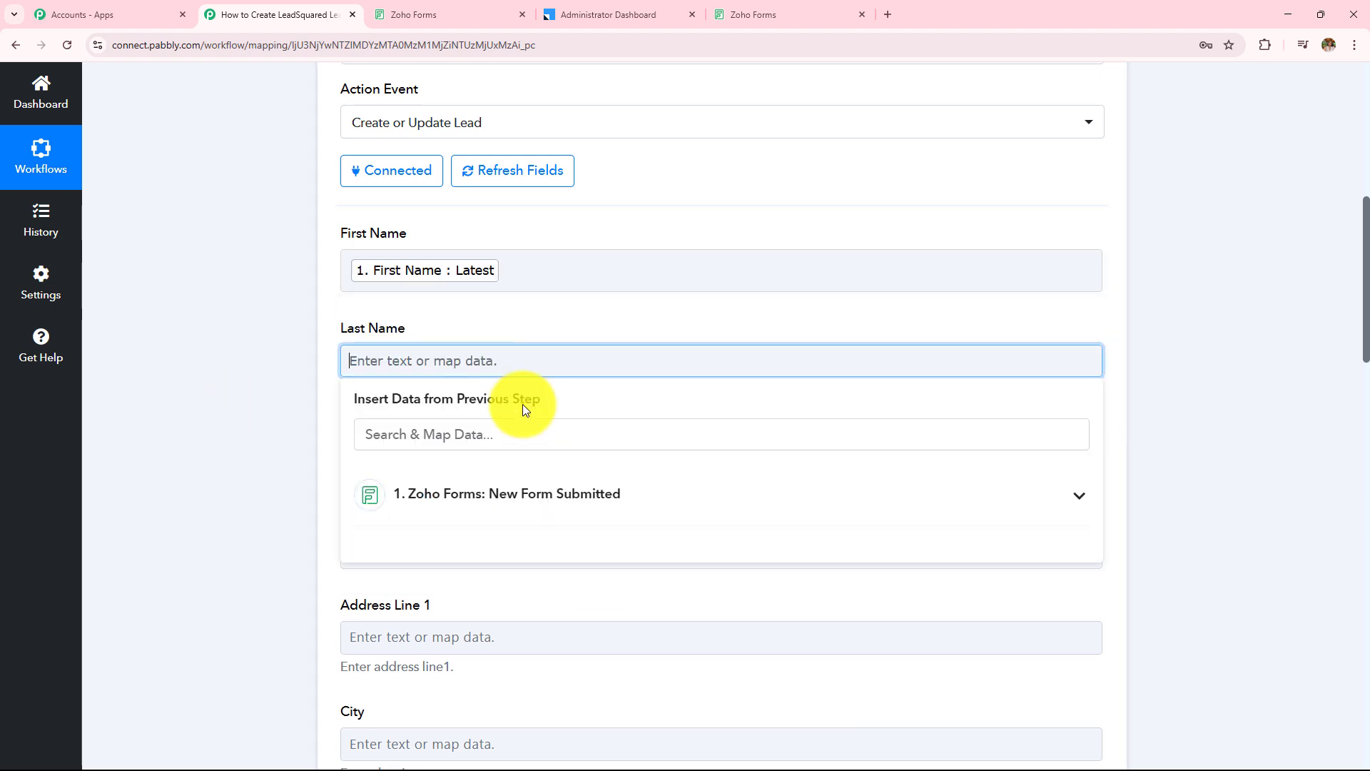
pyautogui.click(535, 493)
pyautogui.scroll(-2, 556, 450)
pyautogui.click(554, 429)
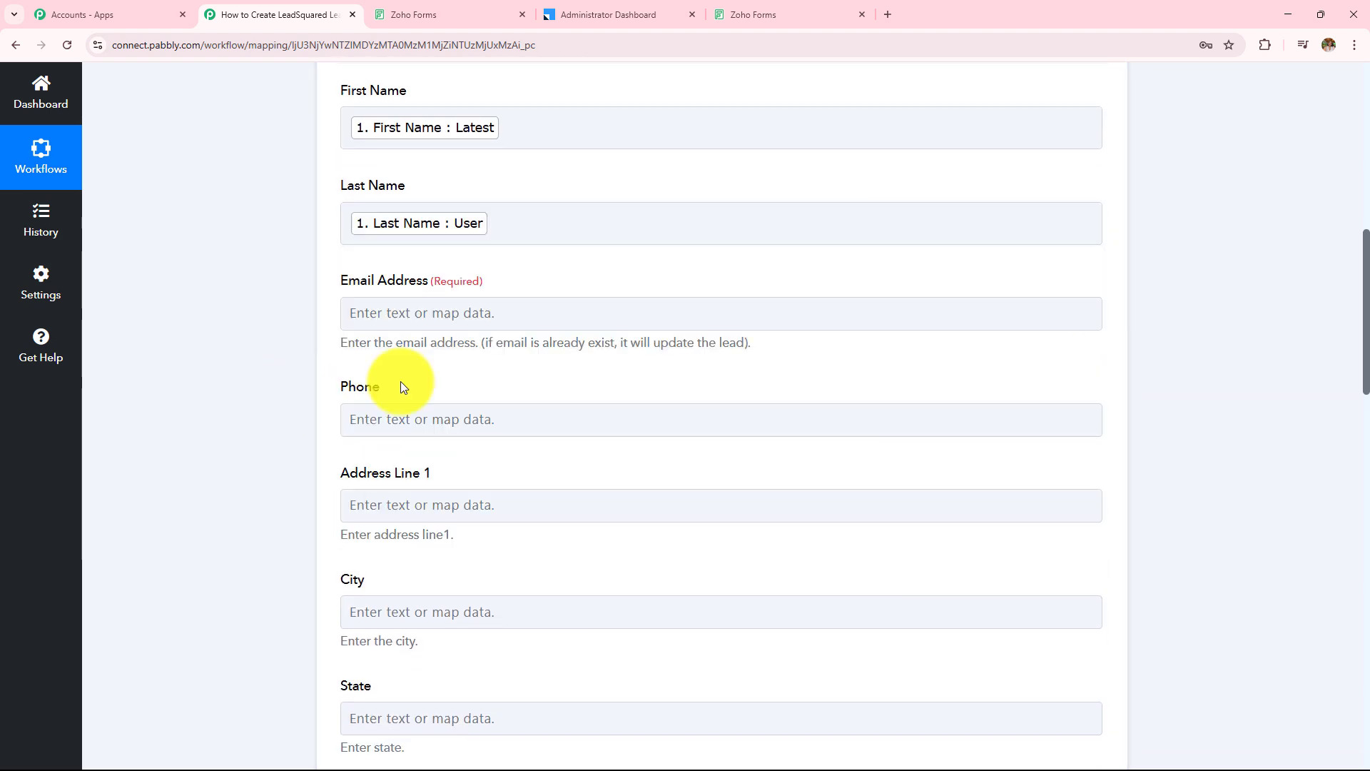
# Step: Map the lead's Email Address field to the Email value from the Zoho Forms trigger
pyautogui.click(513, 314)
pyautogui.click(559, 447)
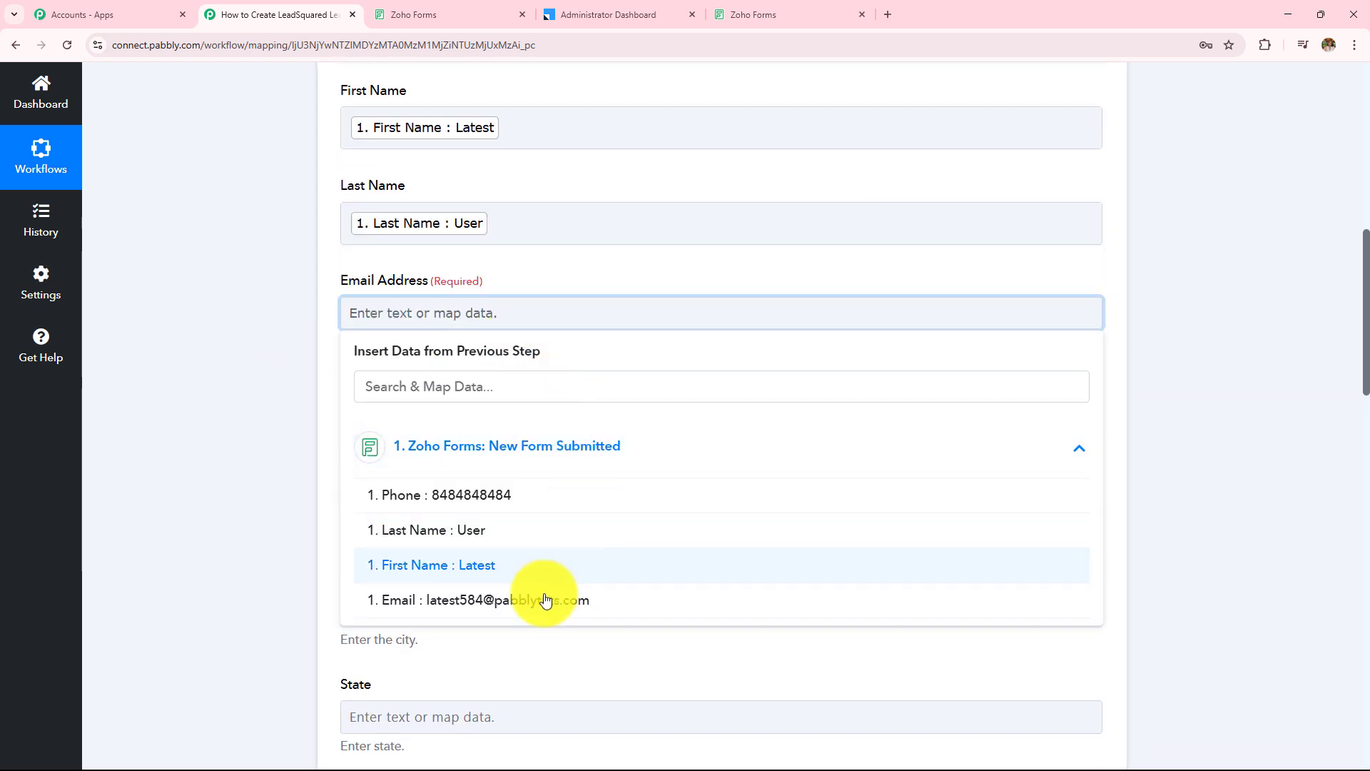
pyautogui.click(444, 603)
pyautogui.click(276, 428)
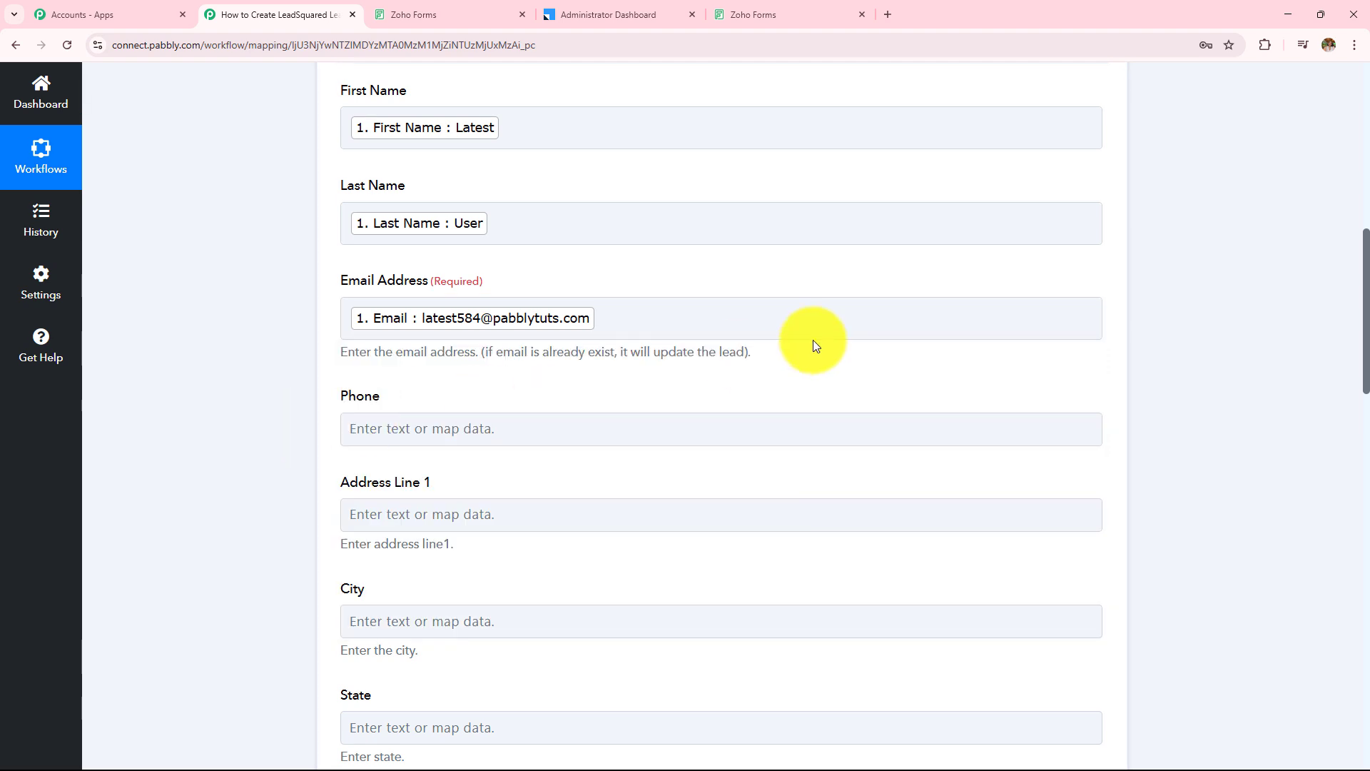
# Step: Map the lead's Phone field to the Phone value from the Zoho Forms trigger
pyautogui.scroll(-2, 812, 340)
pyautogui.click(663, 289)
pyautogui.click(667, 421)
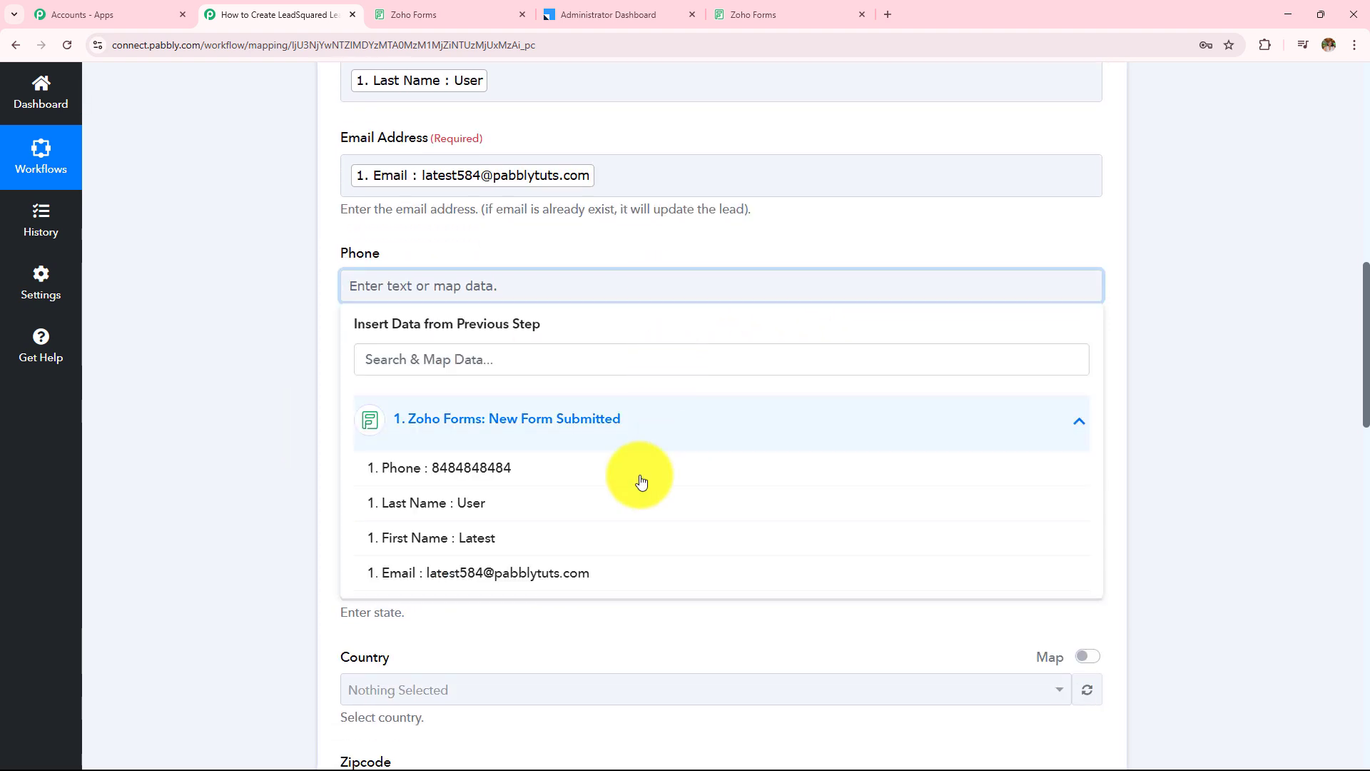
pyautogui.click(552, 467)
pyautogui.click(233, 359)
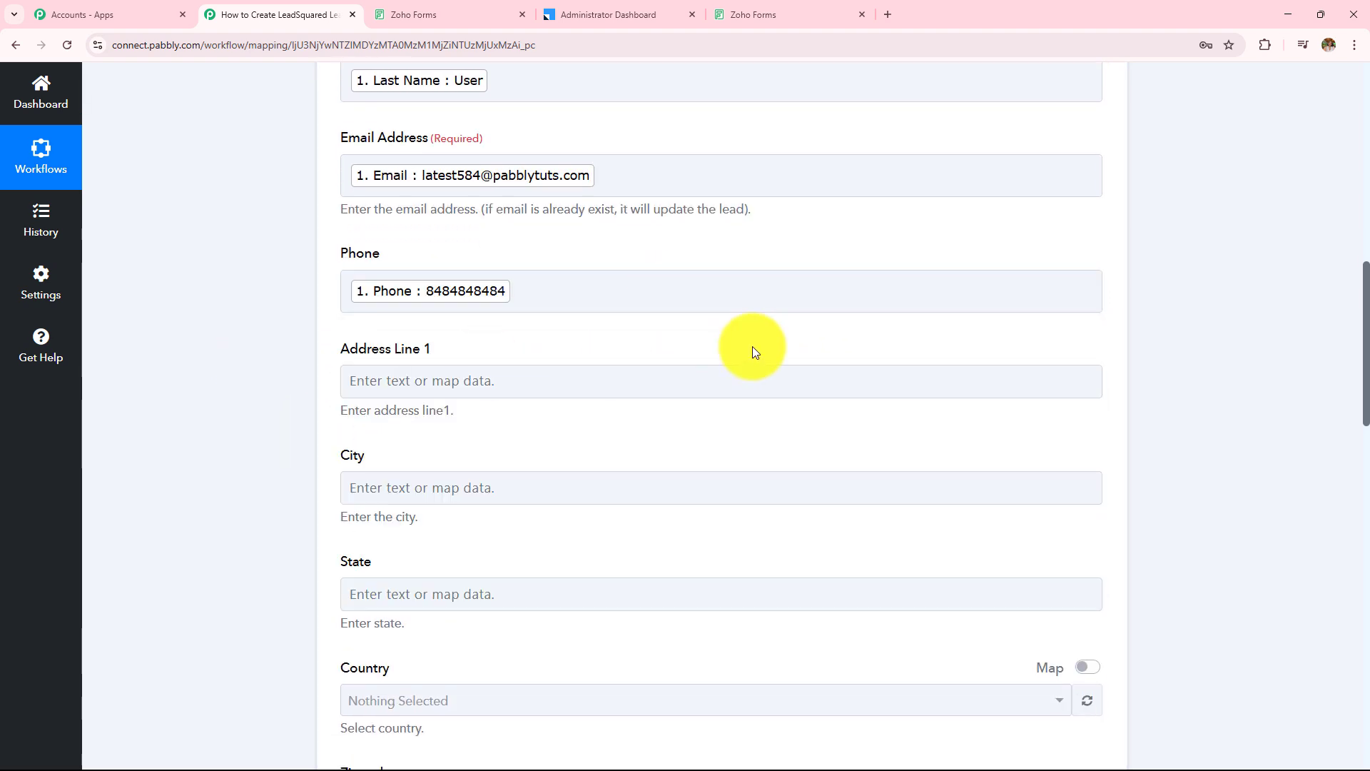
# Step: Look through the remaining optional lead fields, from Address Line 1 down to Job Title and the contact preferences
pyautogui.scroll(-3, 751, 345)
pyautogui.moveTo(346, 154); pyautogui.dragTo(1324, 427)
pyautogui.click(1207, 395)
pyautogui.scroll(-3, 1207, 395)
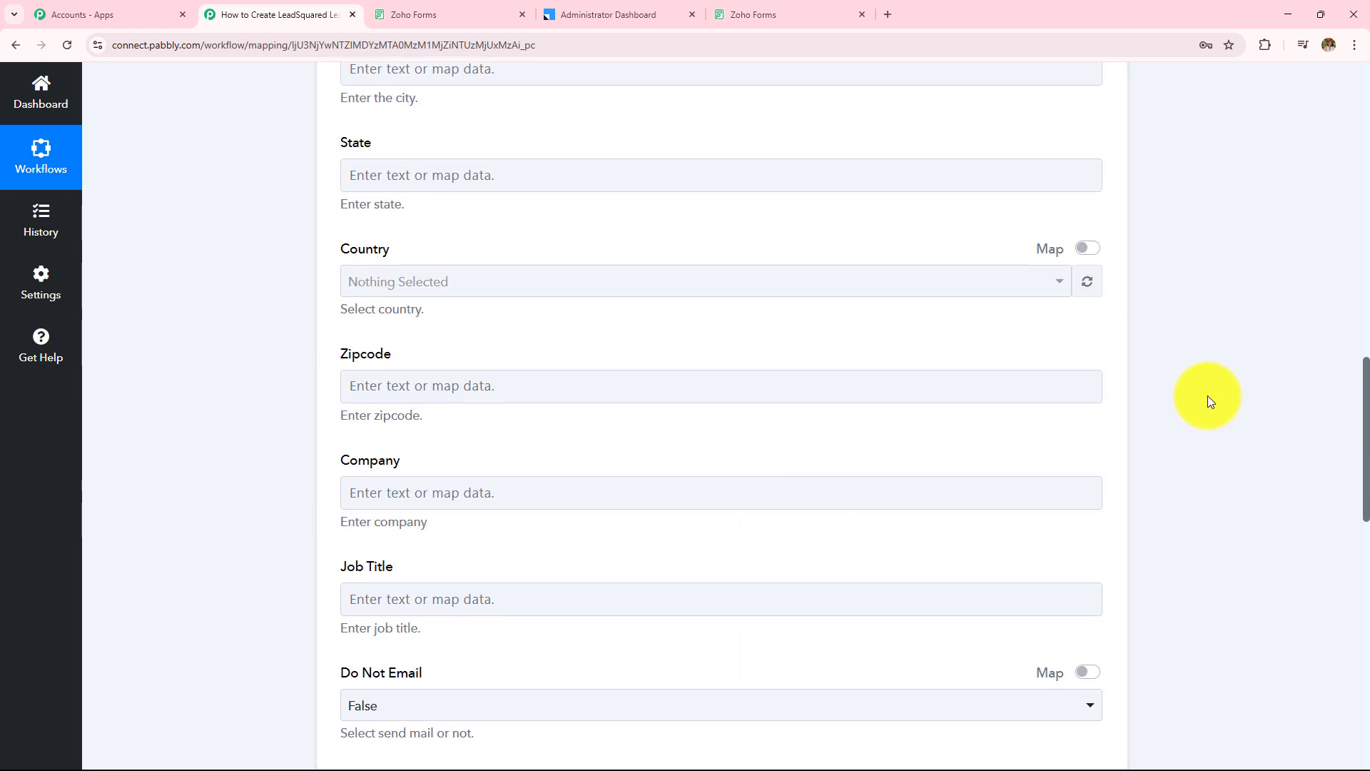
pyautogui.scroll(-3, 645, 319)
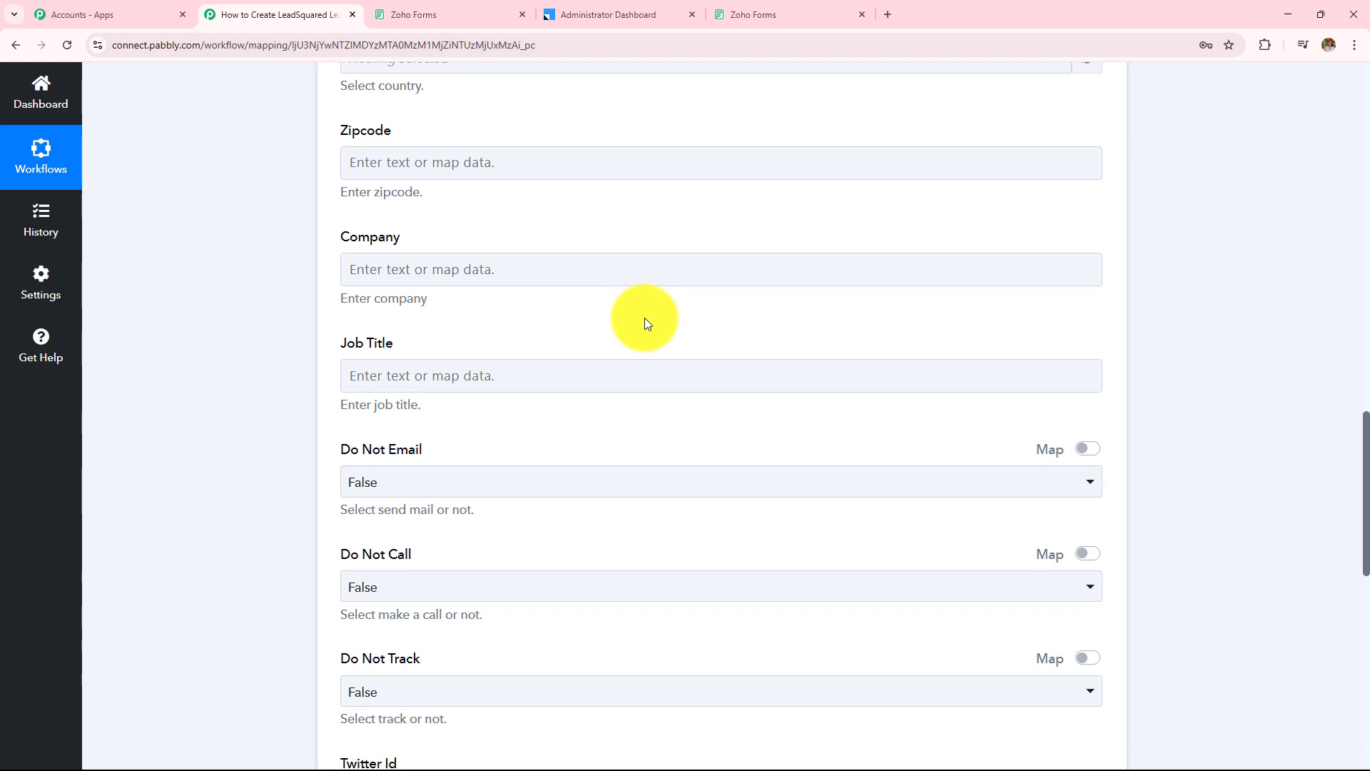
pyautogui.scroll(3, 645, 318)
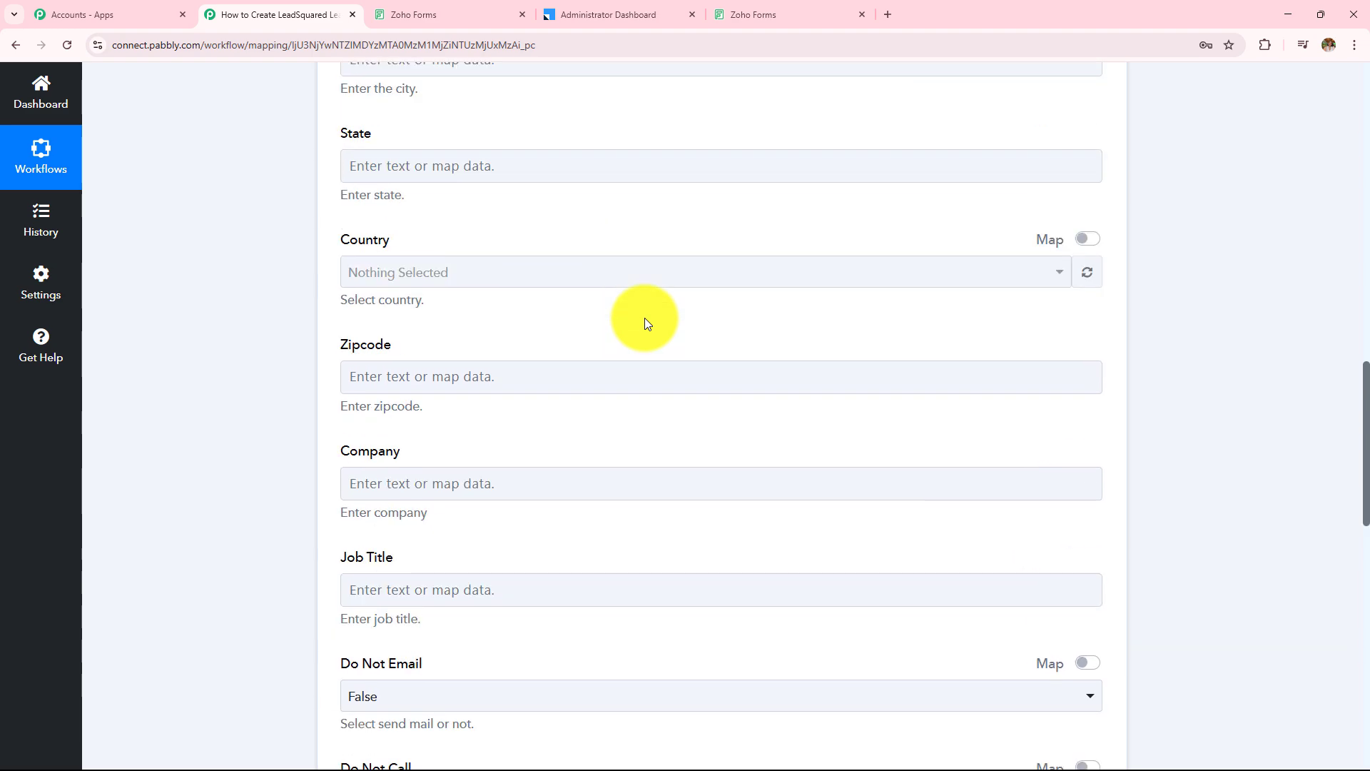
pyautogui.scroll(4, 644, 318)
pyautogui.scroll(-7, 644, 318)
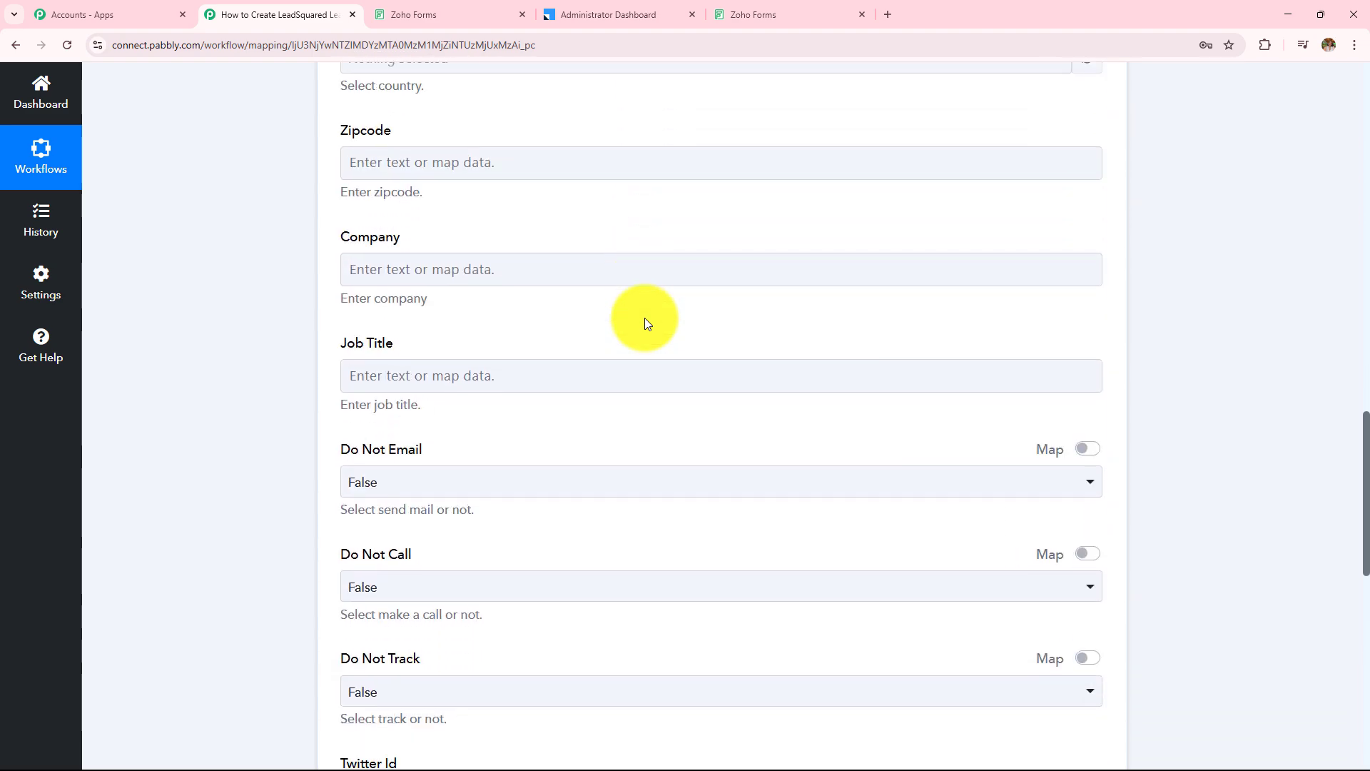
# Step: Choose False for the lead's Do Not Email, Do Not Call and Do Not Track options
pyautogui.scroll(-2, 645, 318)
pyautogui.click(417, 343)
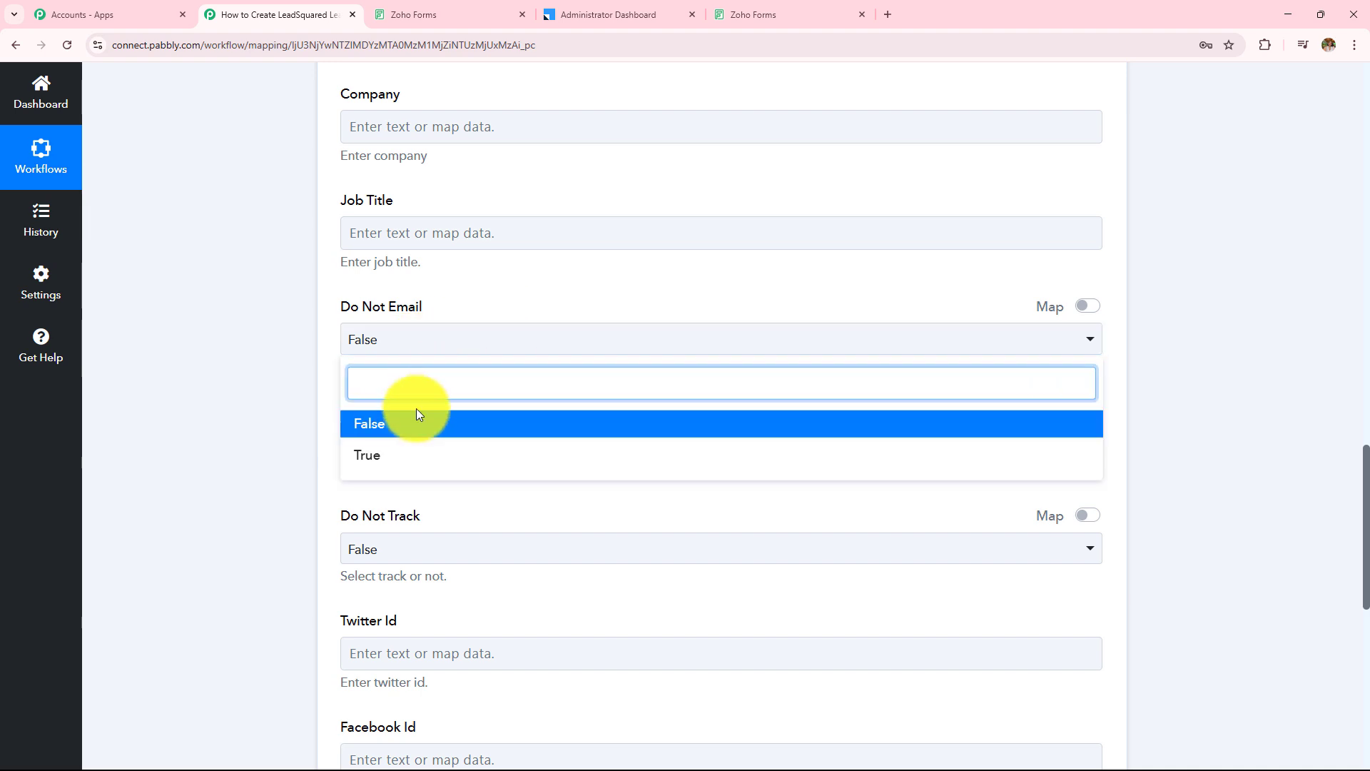
pyautogui.click(374, 422)
pyautogui.scroll(-2, 557, 300)
pyautogui.click(499, 302)
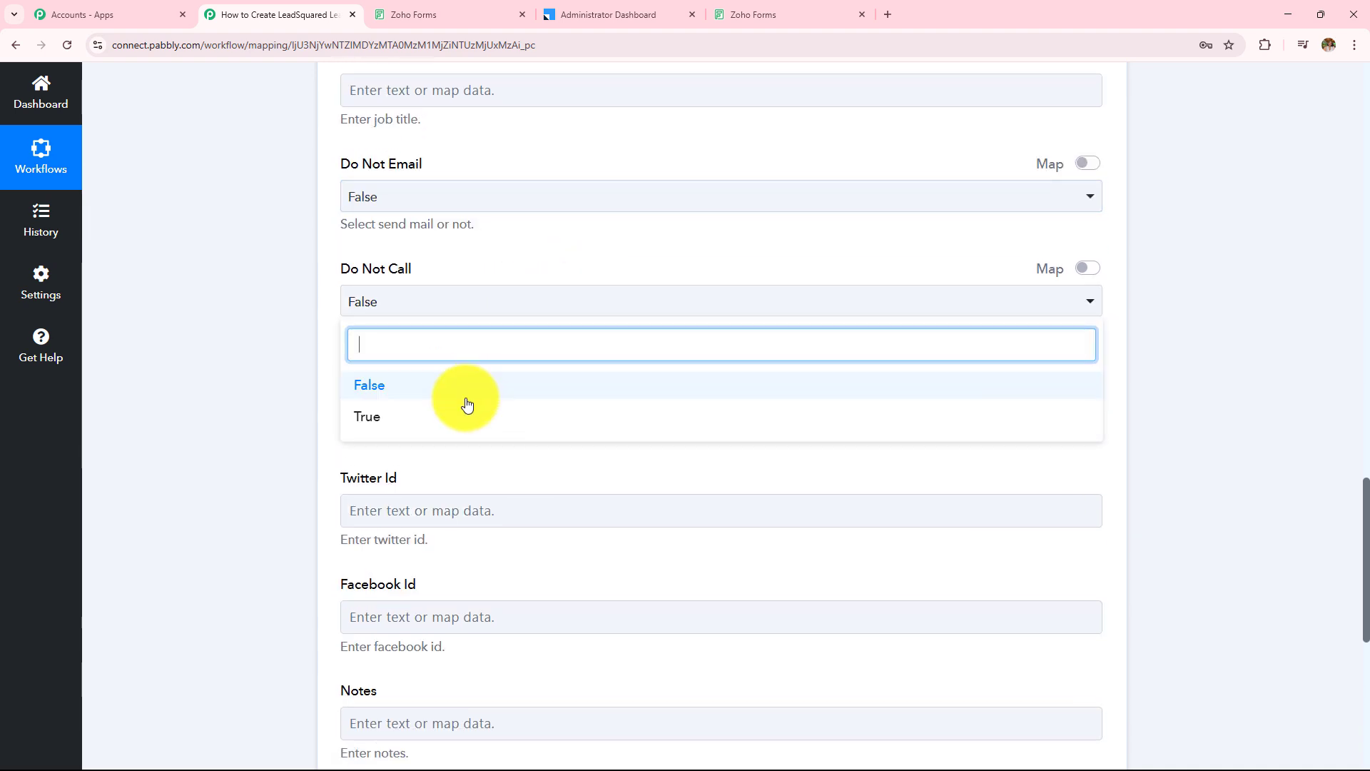
pyautogui.click(463, 391)
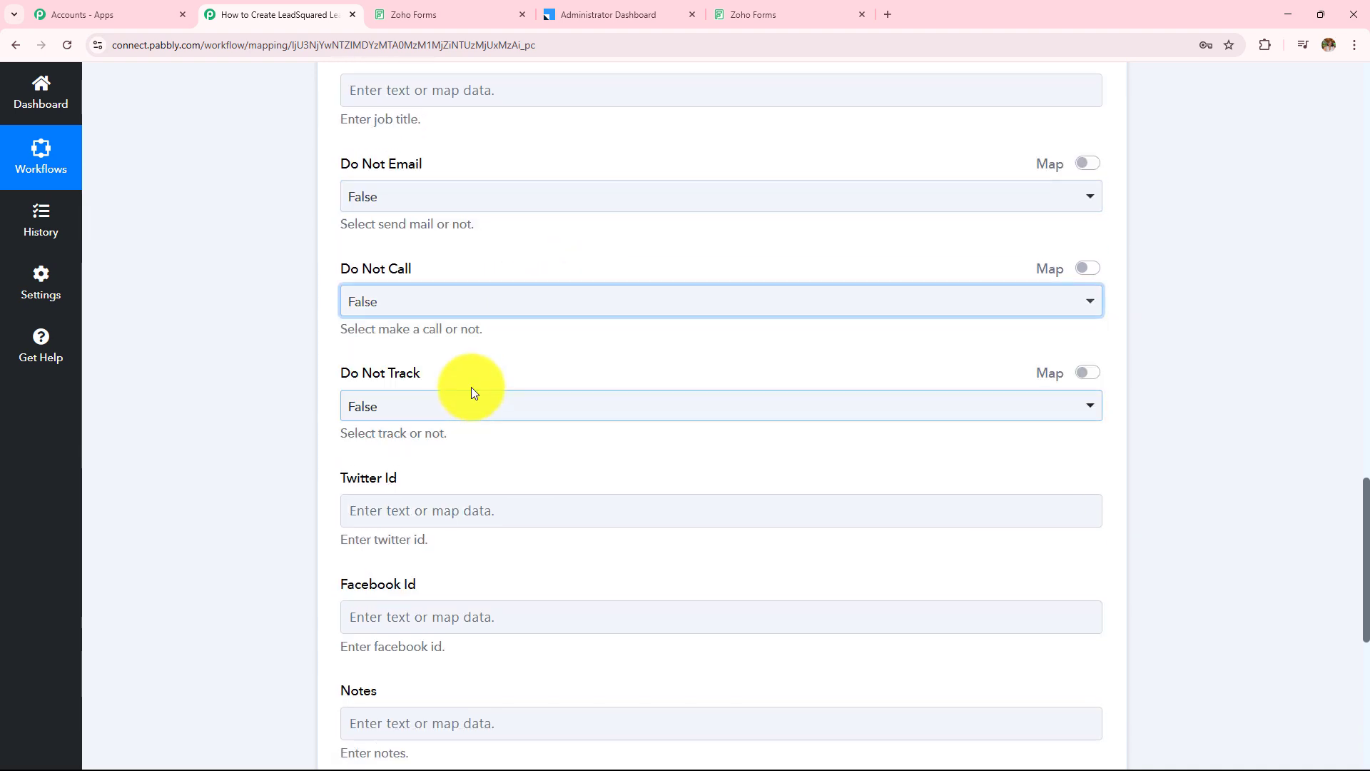
pyautogui.click(543, 410)
pyautogui.click(520, 488)
pyautogui.scroll(-1, 597, 349)
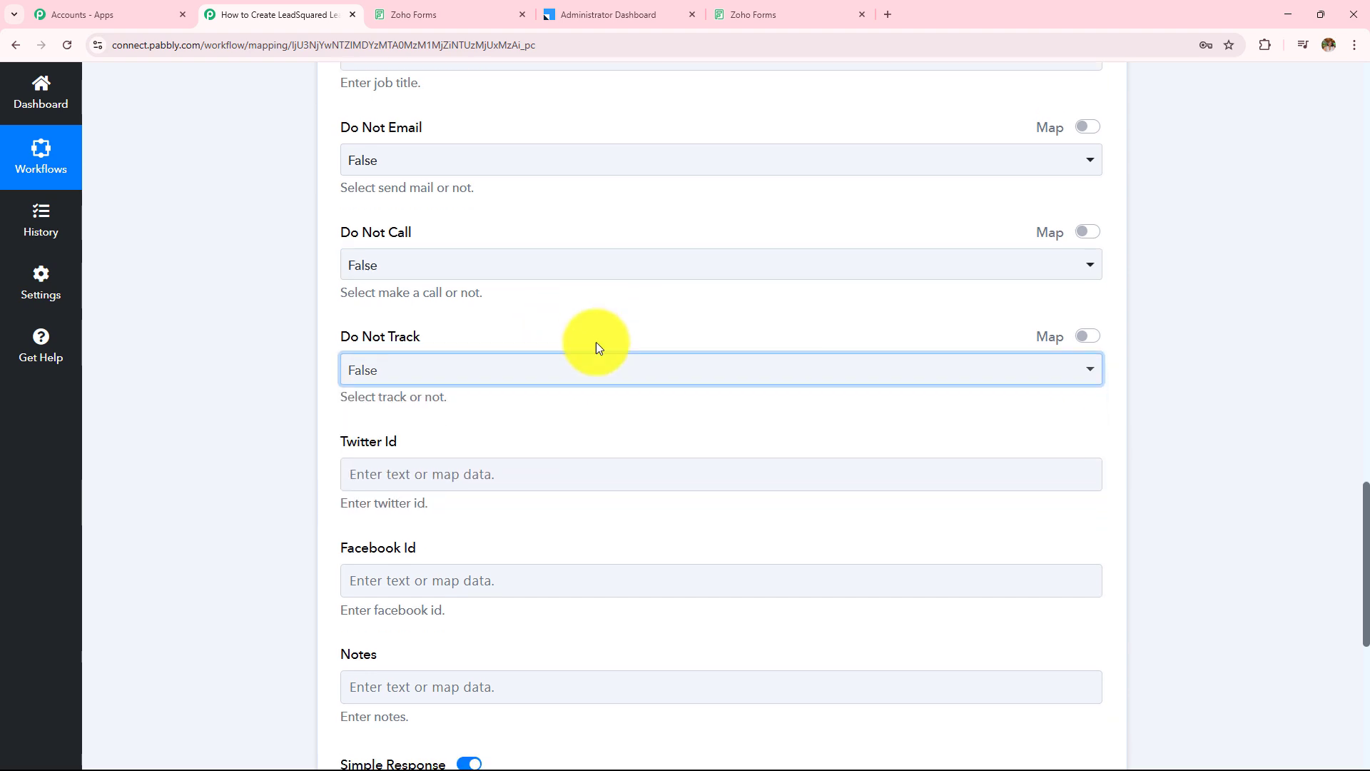
# Step: Review the Twitter Id, Facebook Id and Notes fields, and recheck the mapped name, email and phone fields
pyautogui.scroll(-3, 598, 347)
pyautogui.moveTo(333, 264); pyautogui.dragTo(505, 520)
pyautogui.click(678, 482)
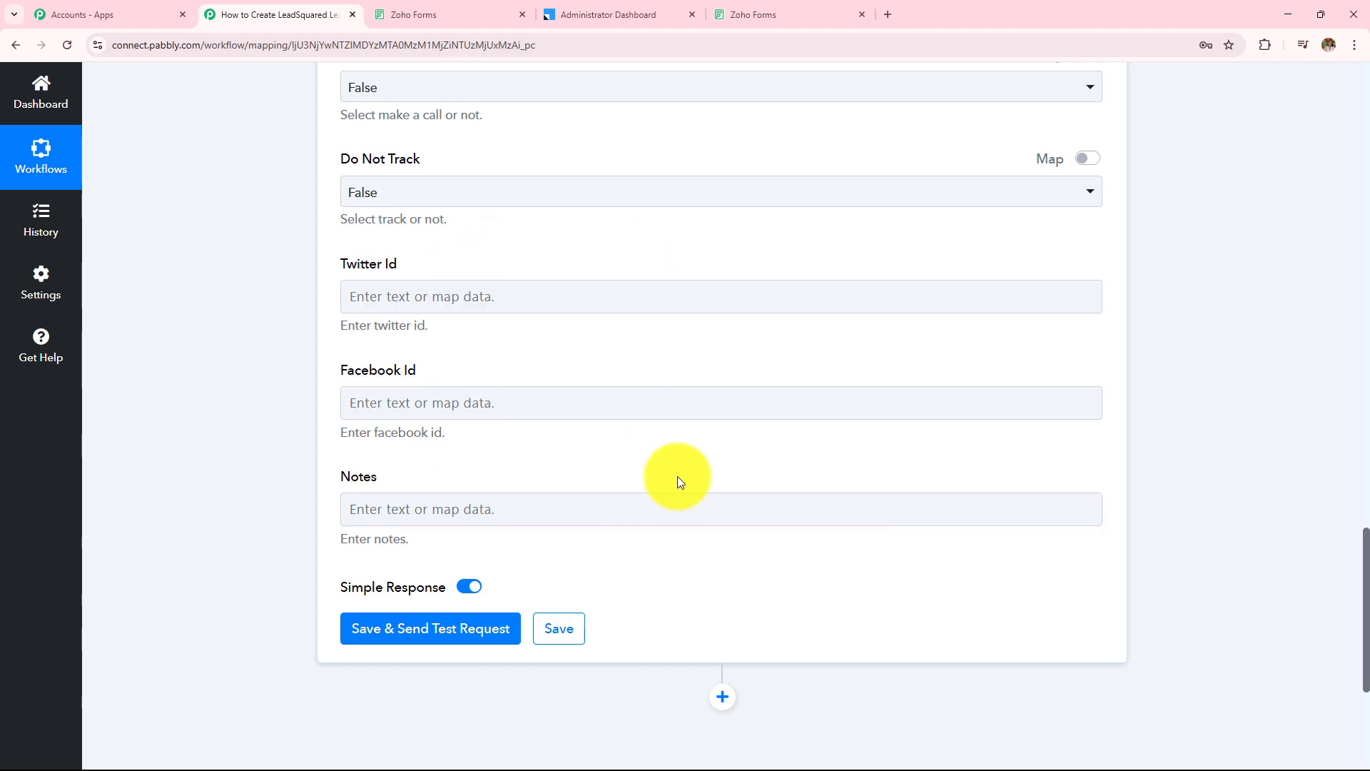
pyautogui.scroll(12, 678, 482)
pyautogui.scroll(8, 678, 477)
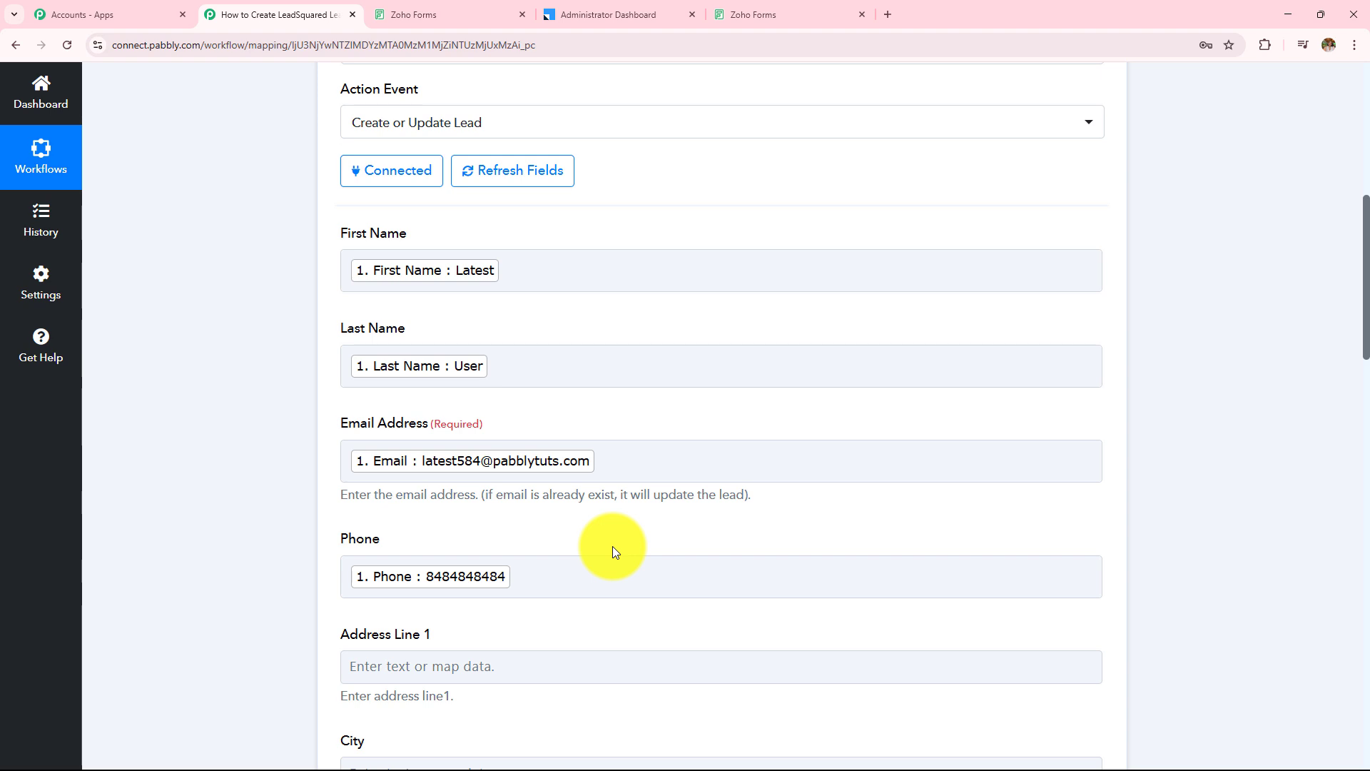
pyautogui.click(954, 593)
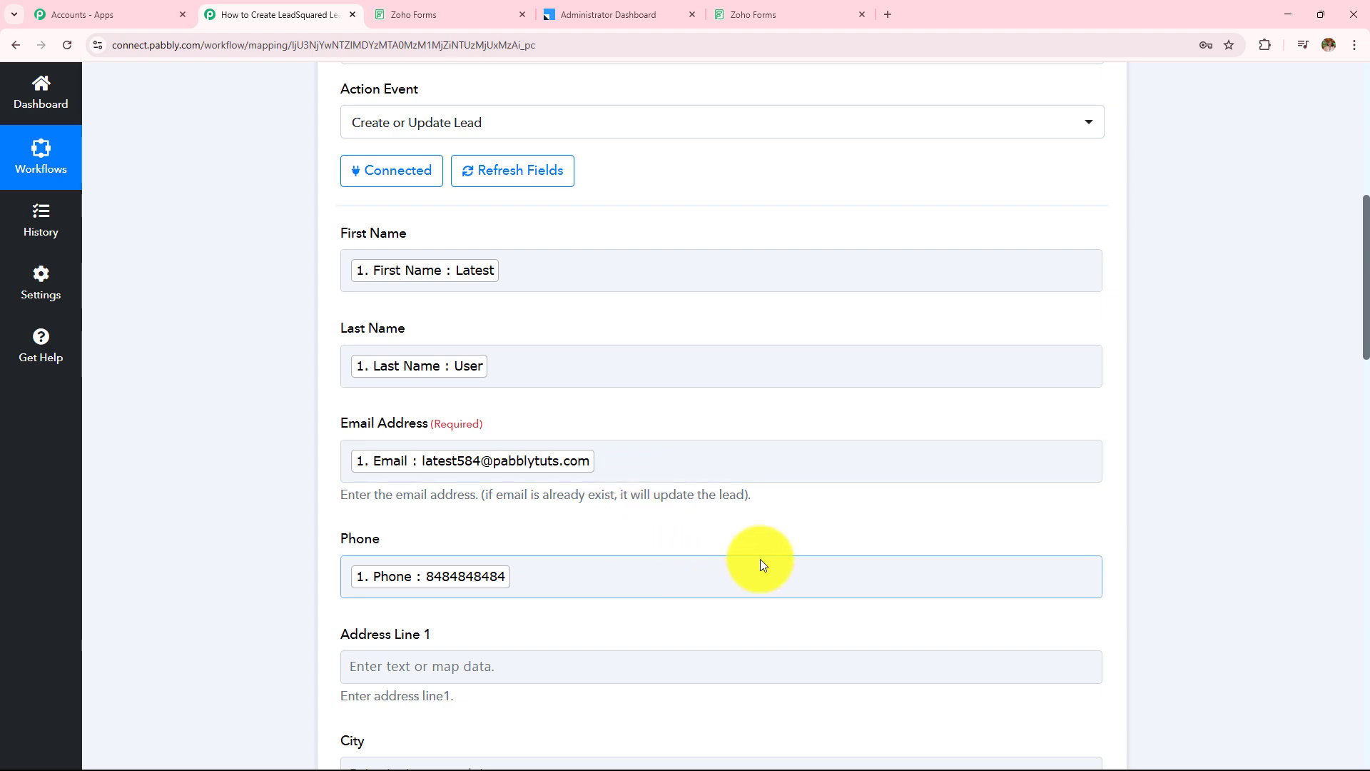
# Step: Save the Create or Update Lead action and send a test request
pyautogui.scroll(-12, 761, 559)
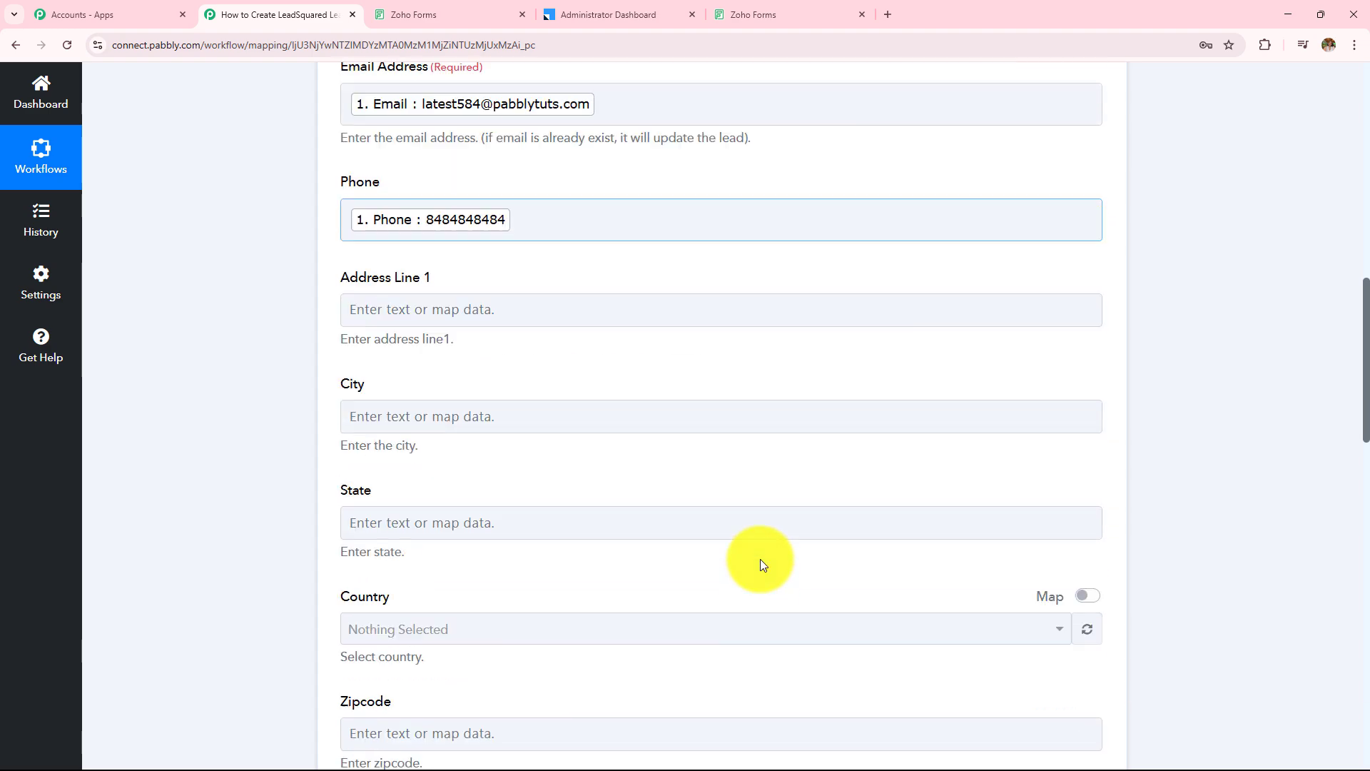
pyautogui.scroll(-9, 760, 559)
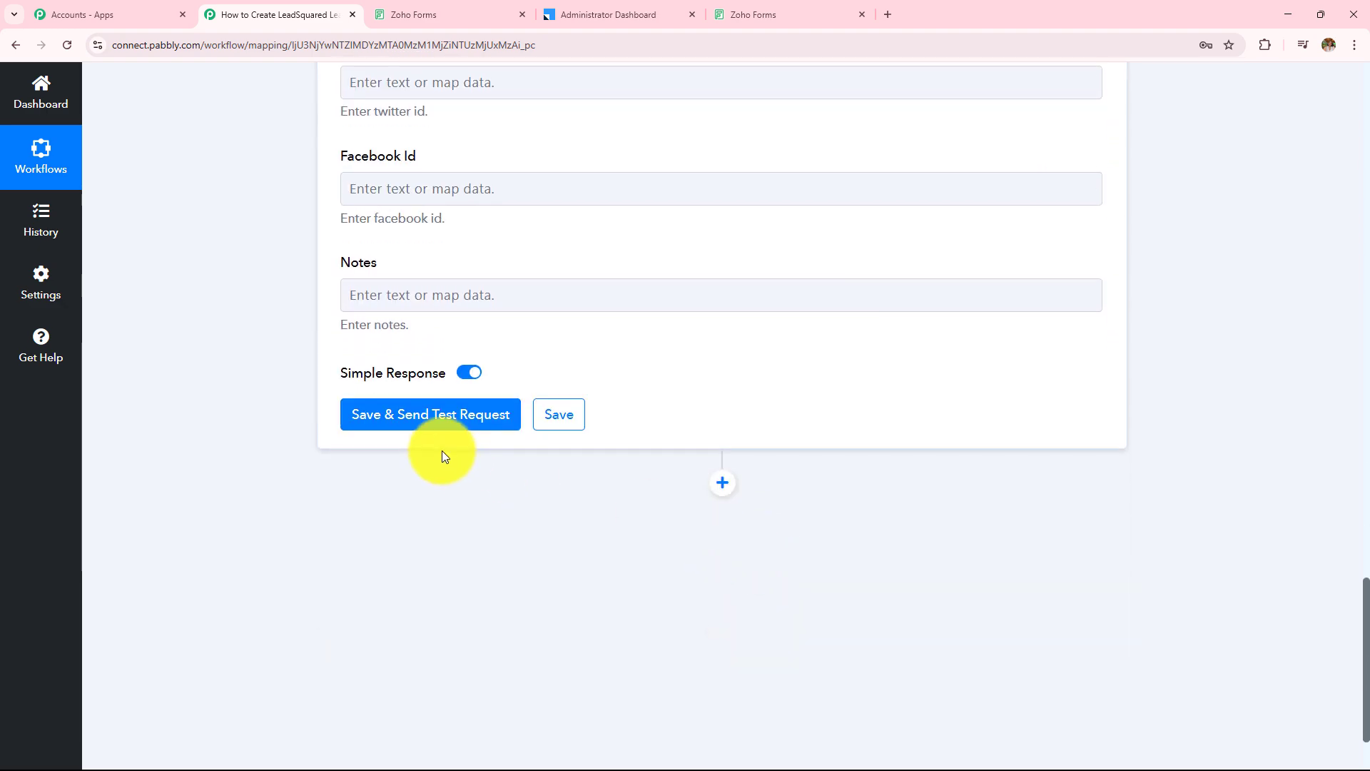
pyautogui.click(417, 421)
pyautogui.scroll(-2, 826, 321)
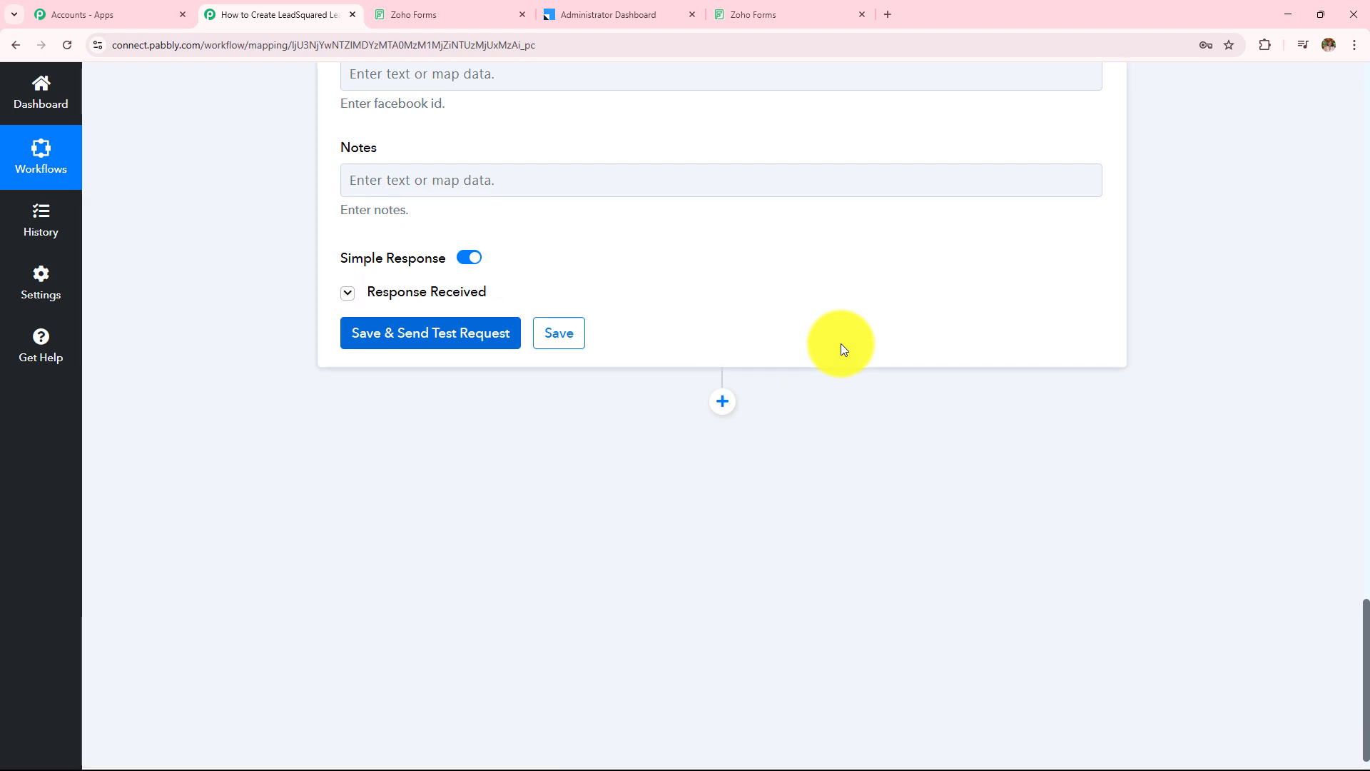
# Step: Check the status returned in the response to the LeadSquared test request
pyautogui.moveTo(841, 366); pyautogui.dragTo(564, 379)
pyautogui.moveTo(343, 371); pyautogui.dragTo(633, 367)
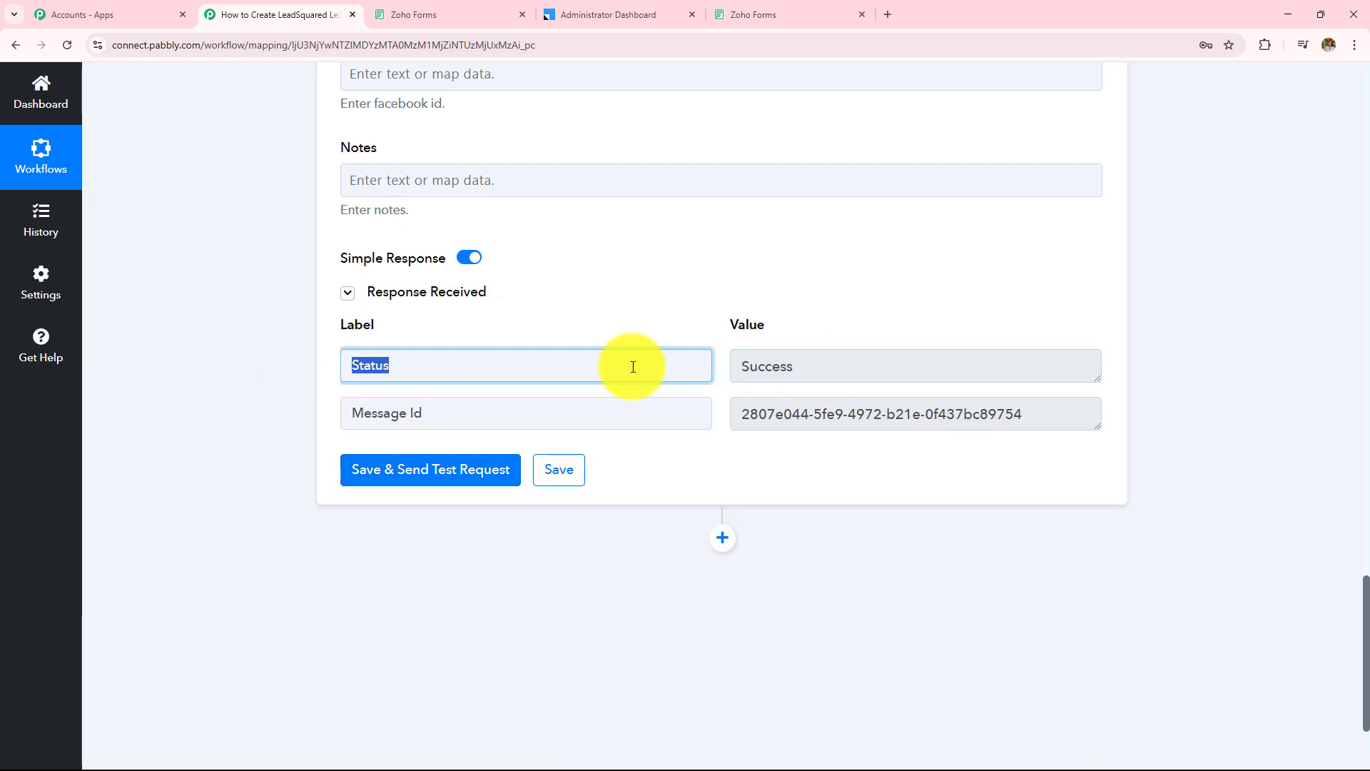
pyautogui.moveTo(828, 365); pyautogui.dragTo(211, 364)
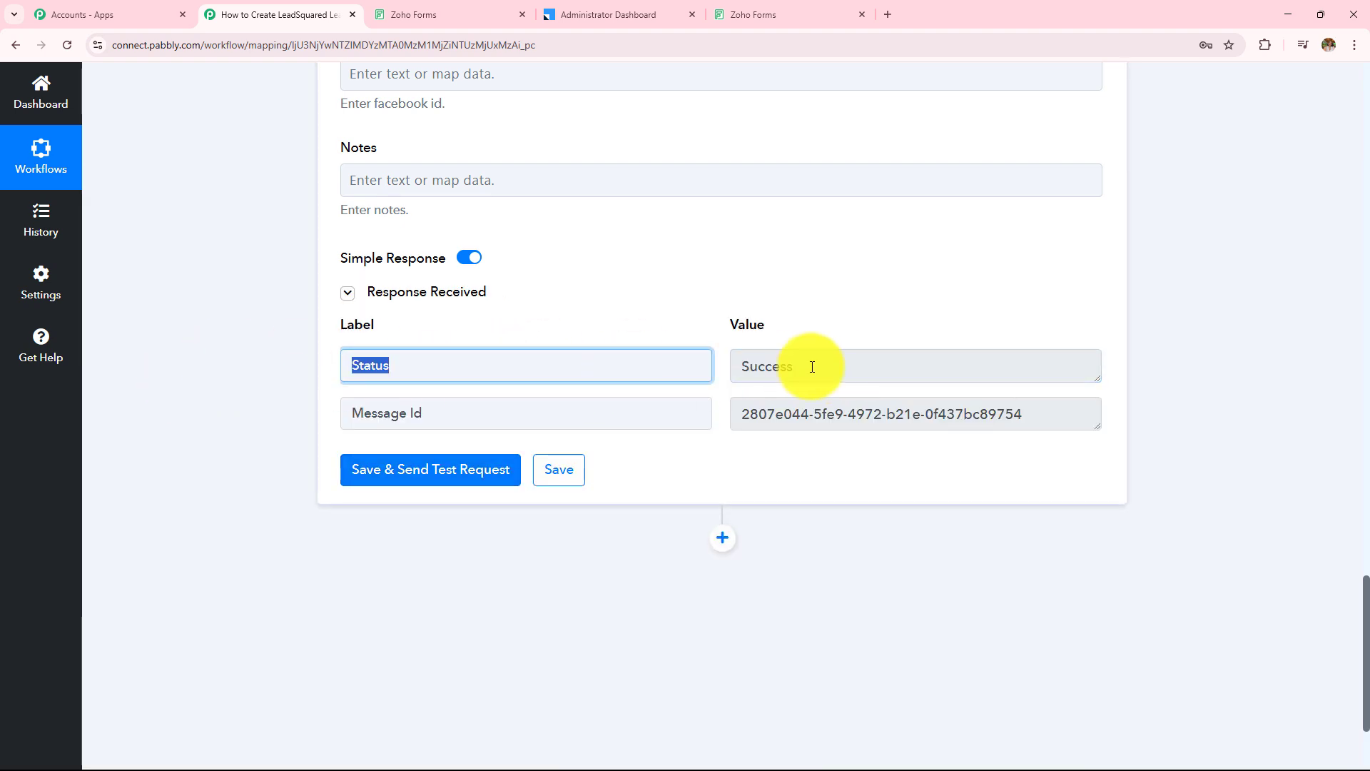
pyautogui.moveTo(810, 362); pyautogui.dragTo(301, 369)
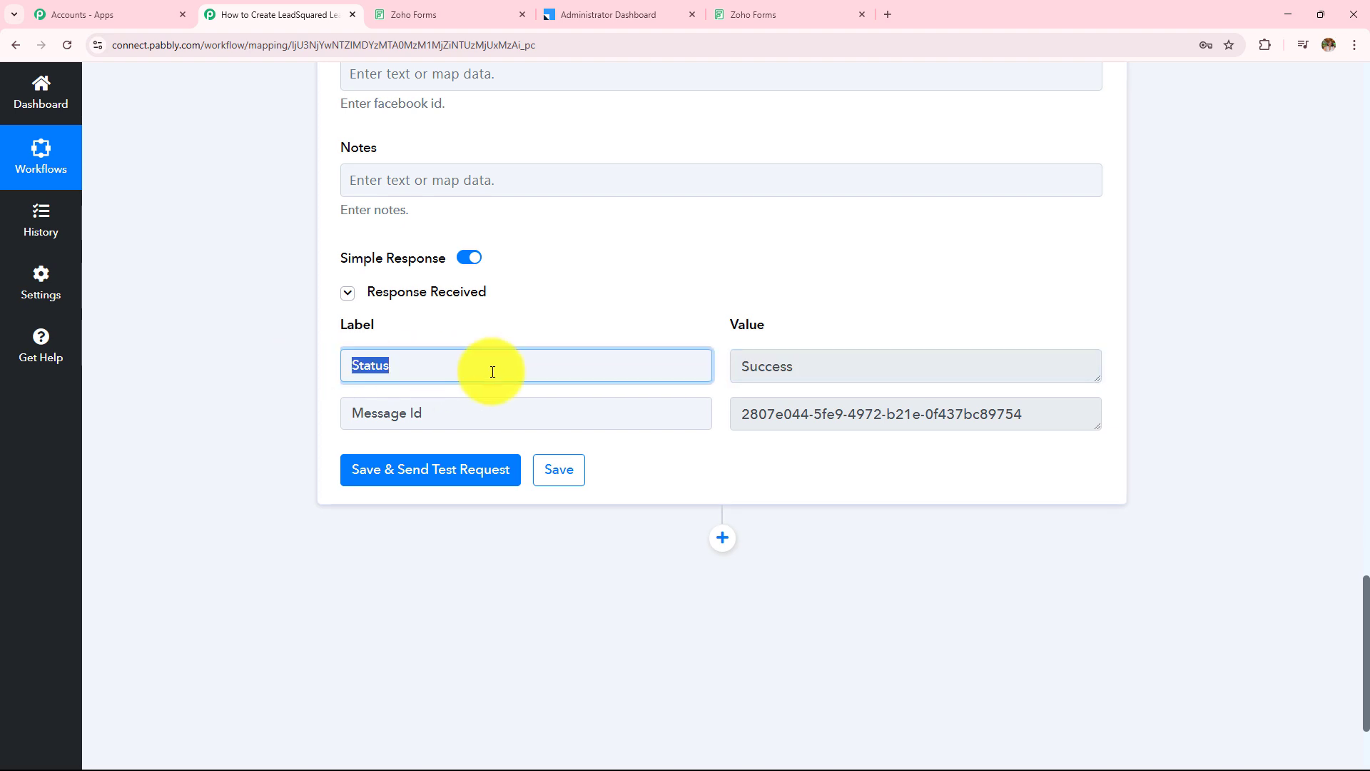
# Step: Switch to LeadSquared, open the new lead from the Smart Views list, and check its email and phone details
pyautogui.click(609, 15)
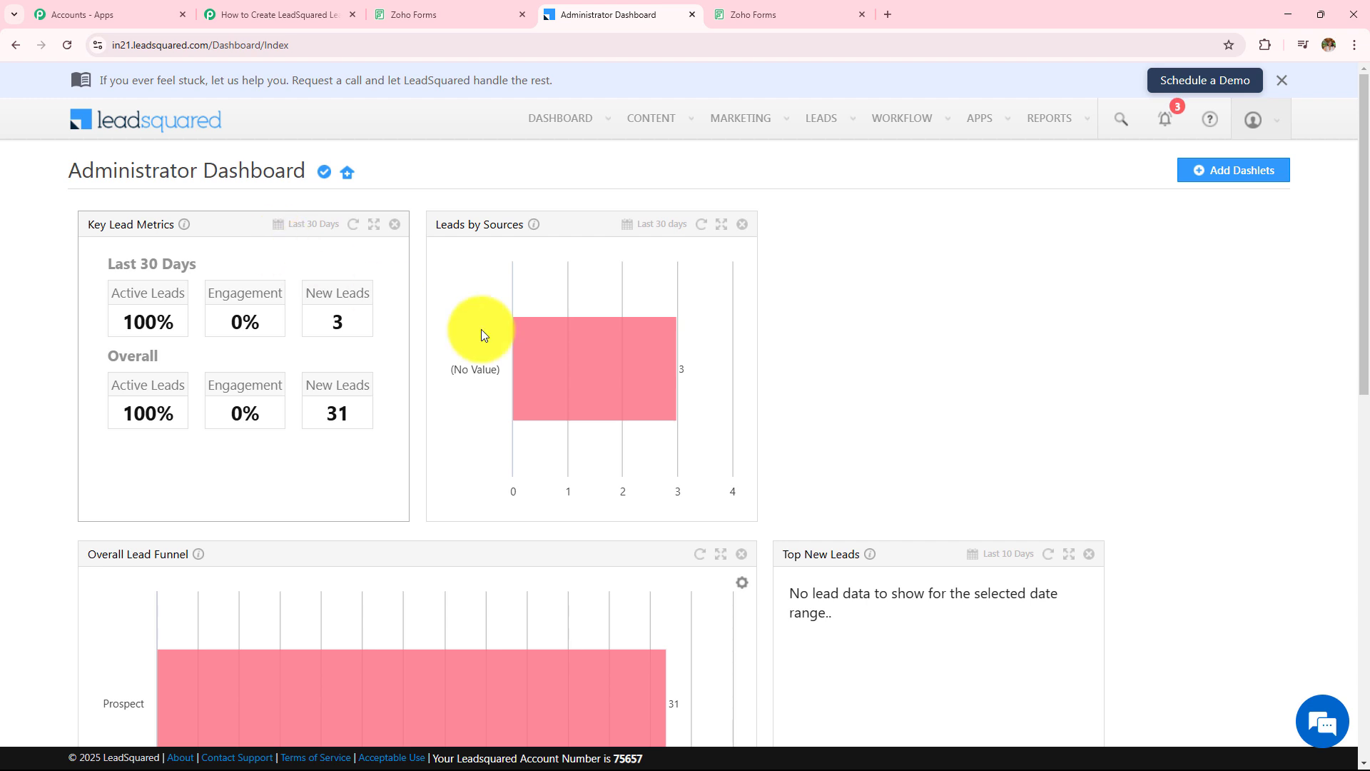
pyautogui.moveTo(737, 135)
pyautogui.moveTo(825, 123)
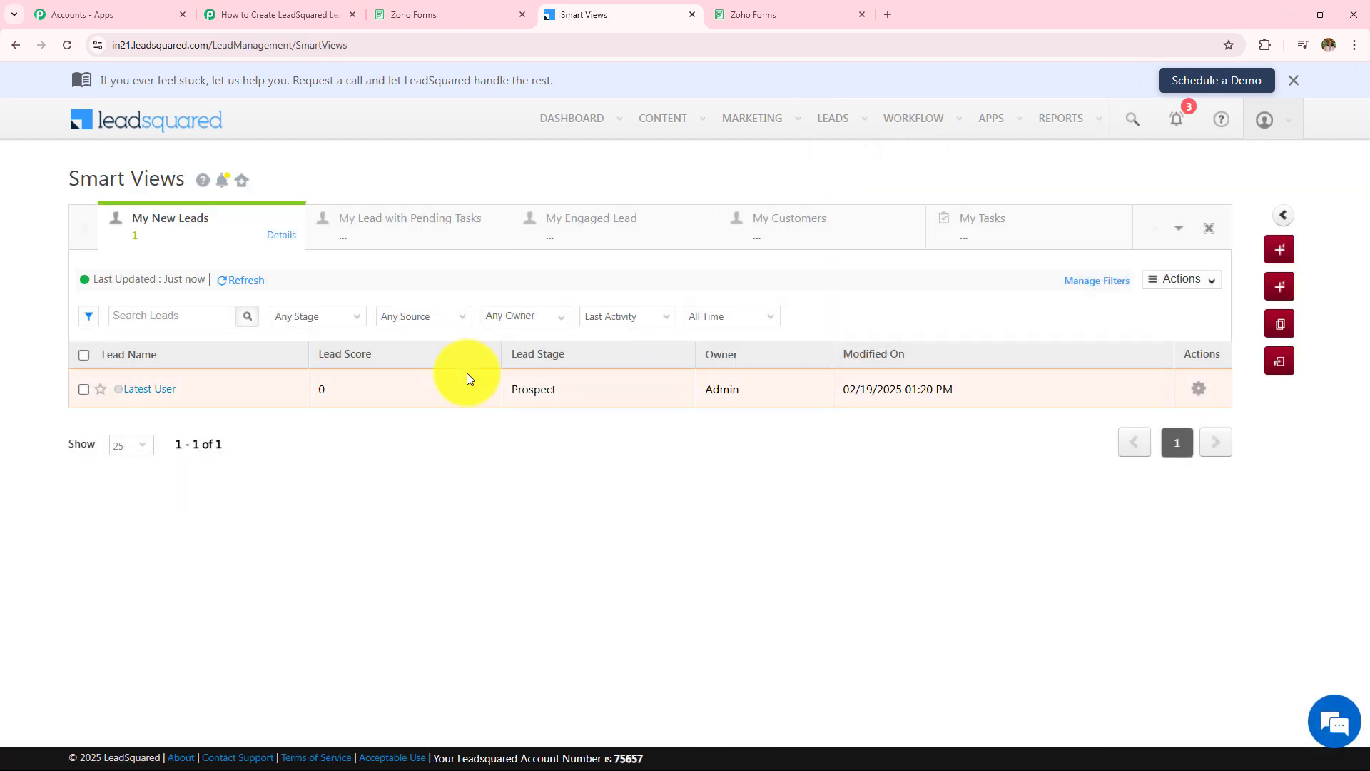
pyautogui.click(145, 393)
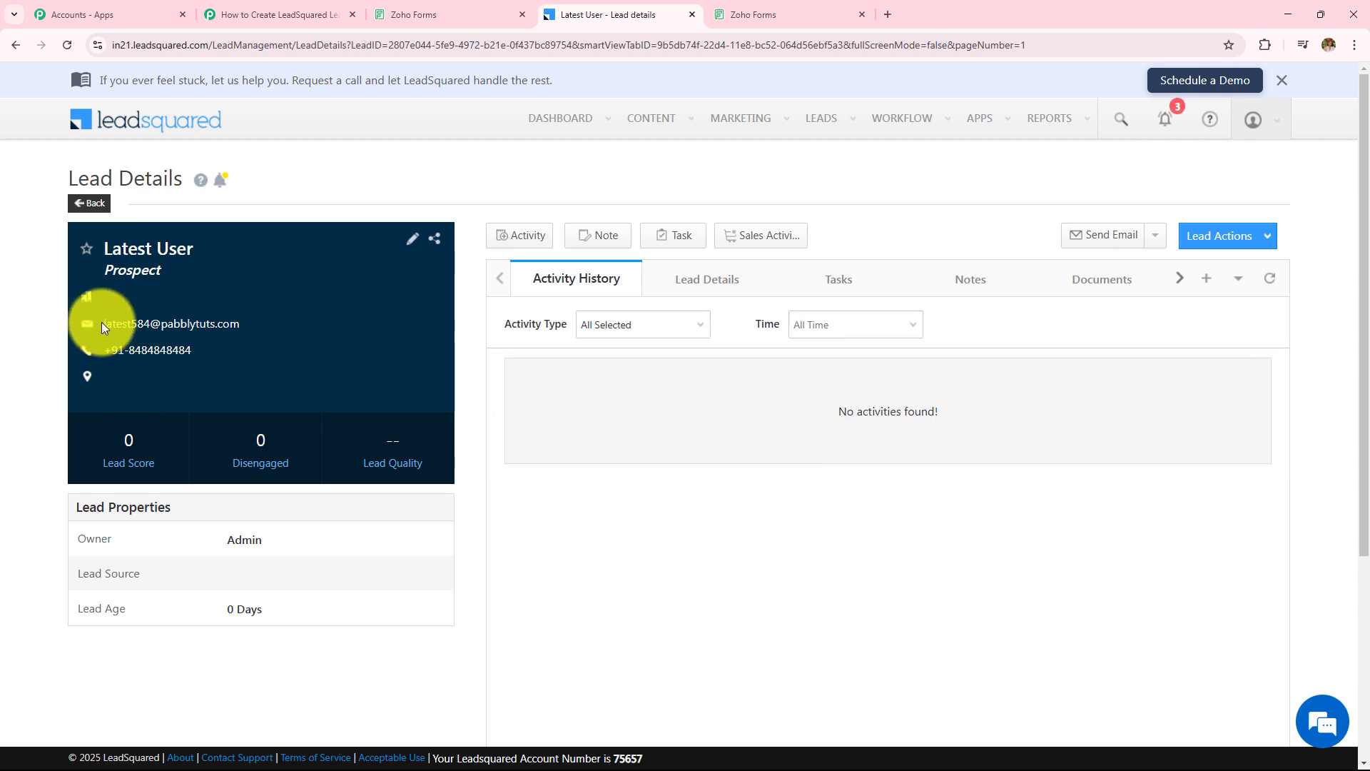
pyautogui.moveTo(102, 323); pyautogui.dragTo(290, 319)
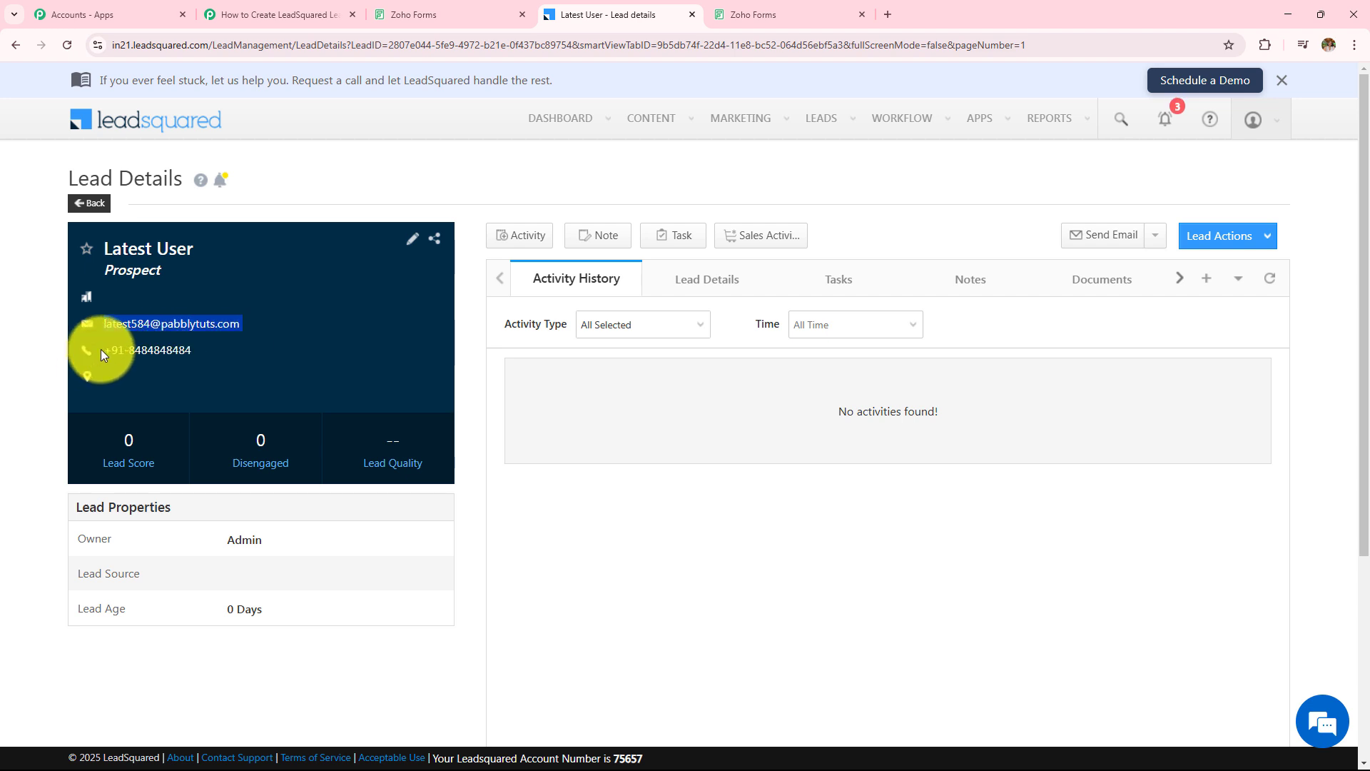
pyautogui.moveTo(114, 325); pyautogui.dragTo(223, 351)
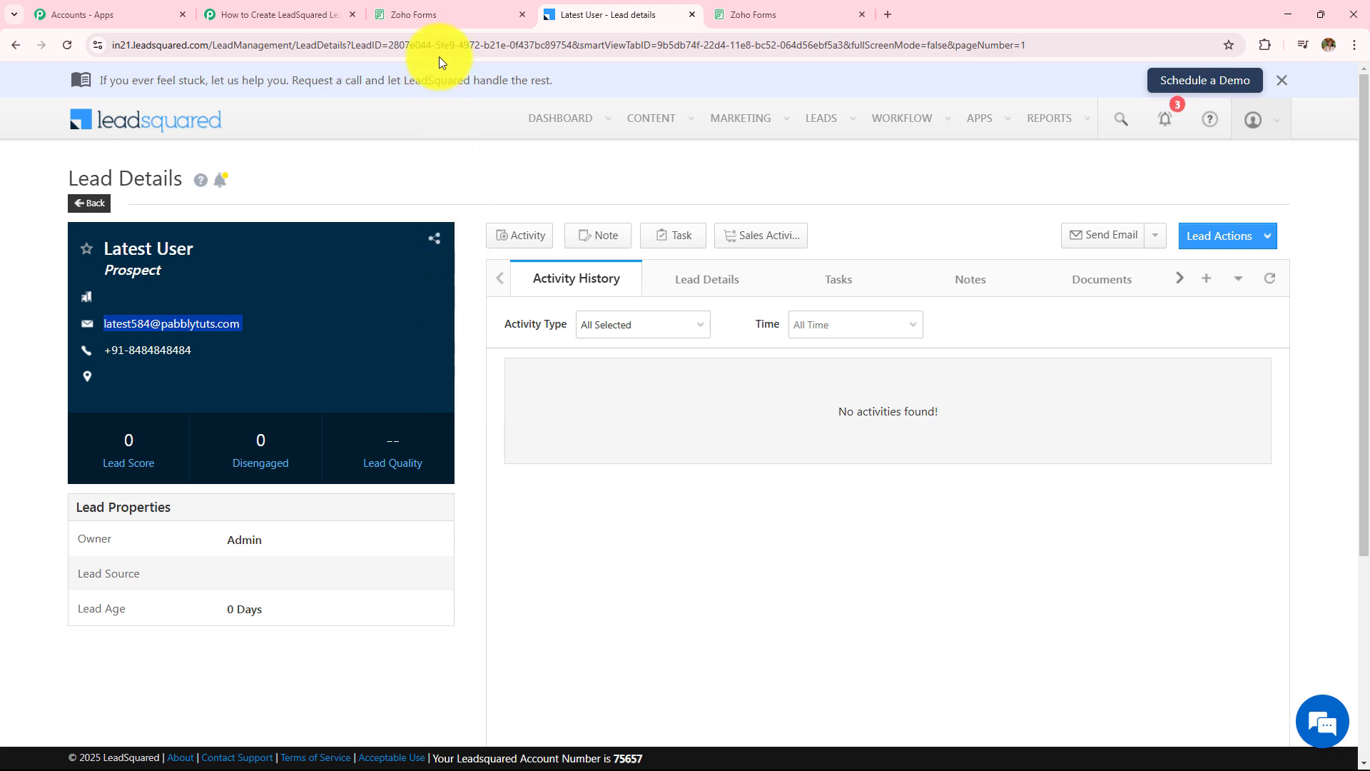
# Step: Switch to Zoho Forms, open the registration form's public permalink in a new browser tab, and close the old form tab
pyautogui.click(425, 15)
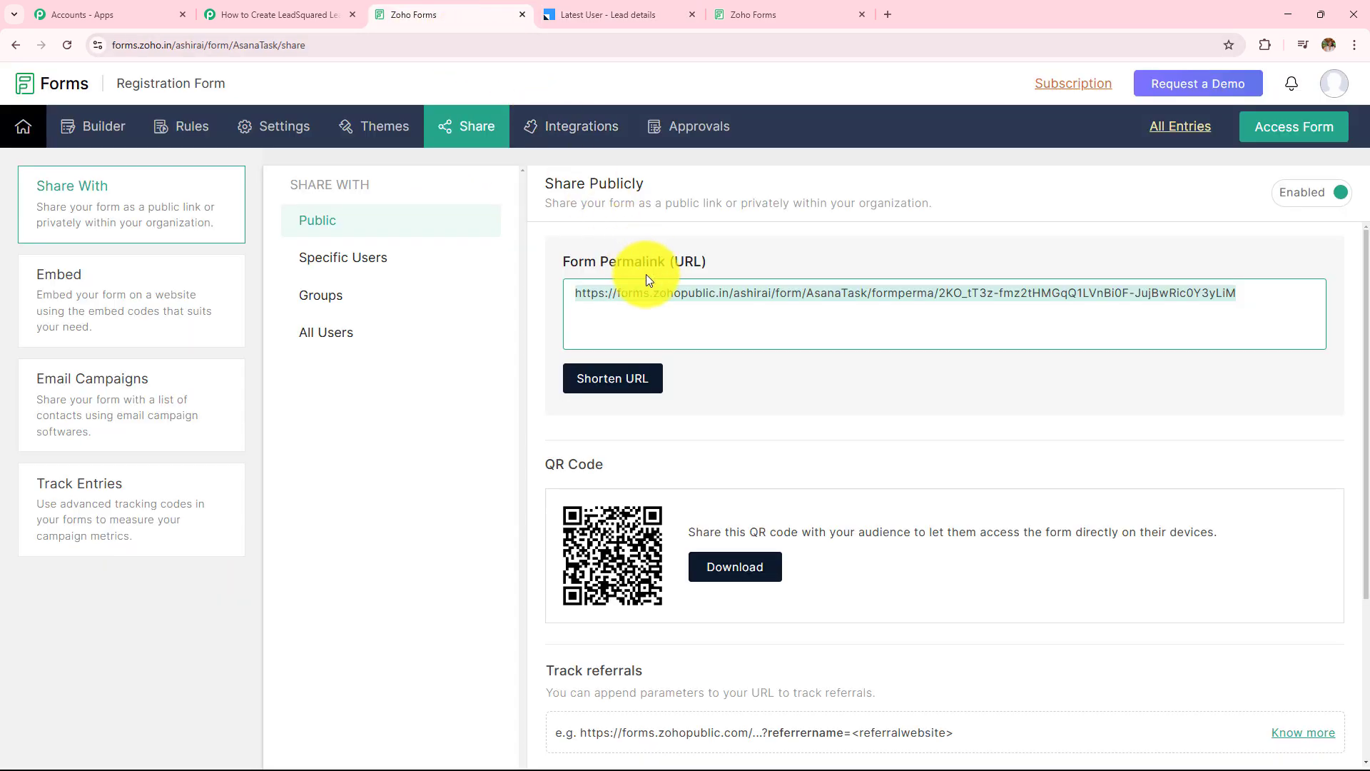
pyautogui.click(887, 14)
pyautogui.write('https://forms.zohopublic.in/ashirai/form/AsanaTask/formperma/2KO_tT3z-fmz2tHMGqQ1LVnBi0F-JujBwRic0Y3yLiM')
pyautogui.press('Return')
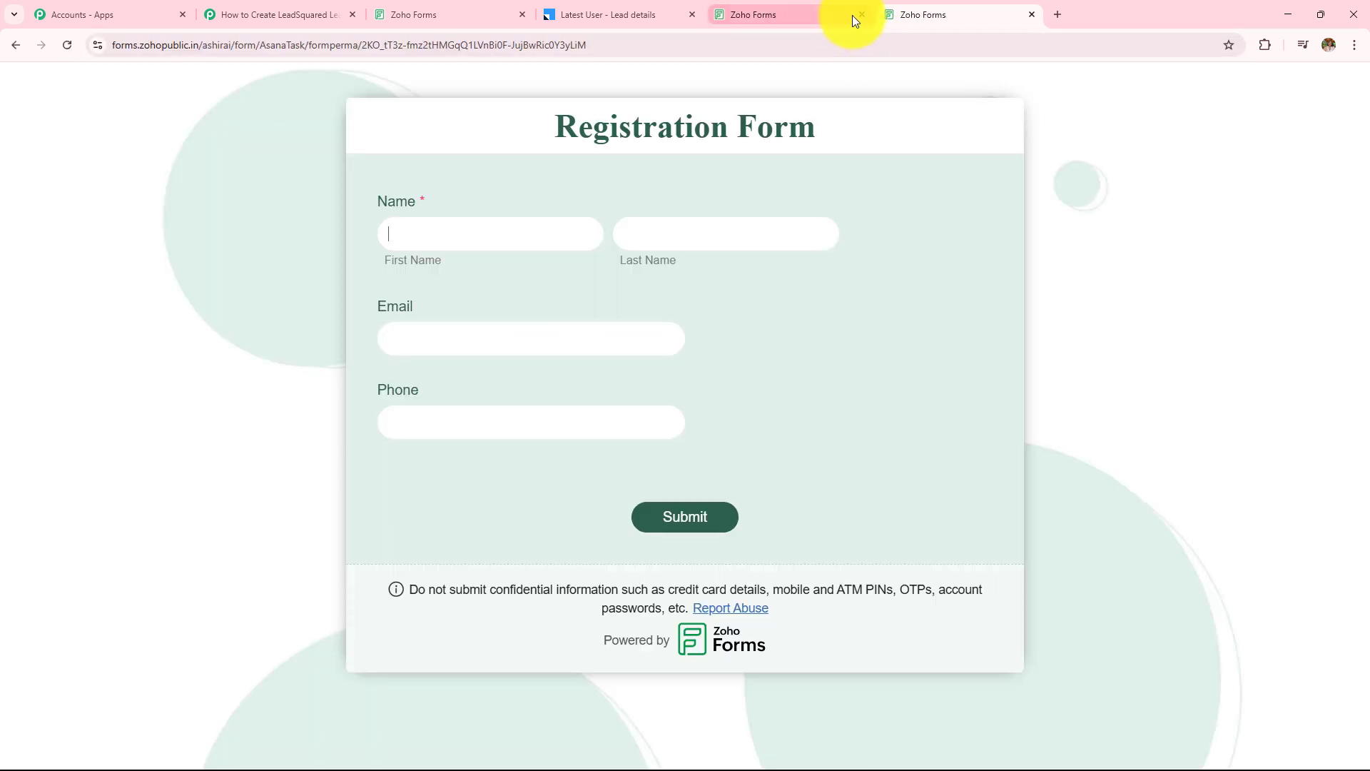
pyautogui.click(860, 15)
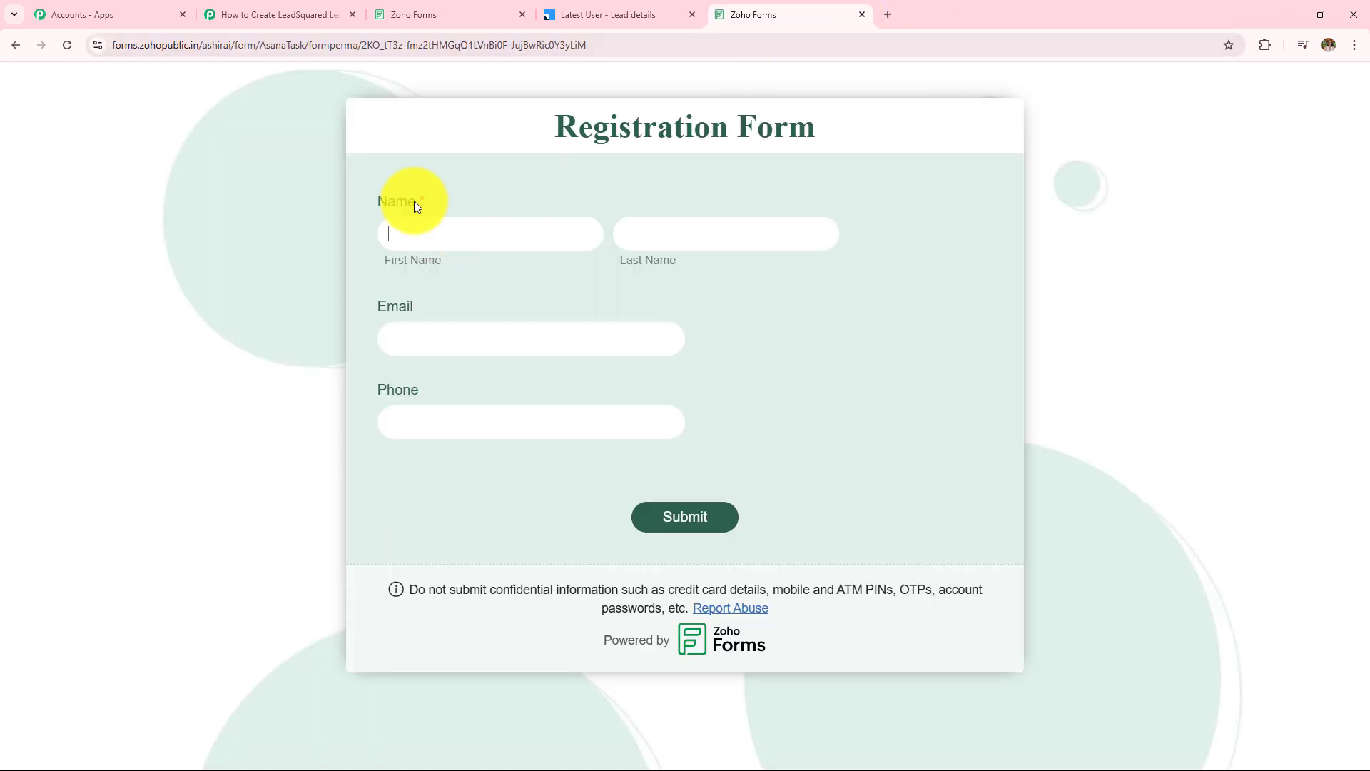
pyautogui.click(297, 14)
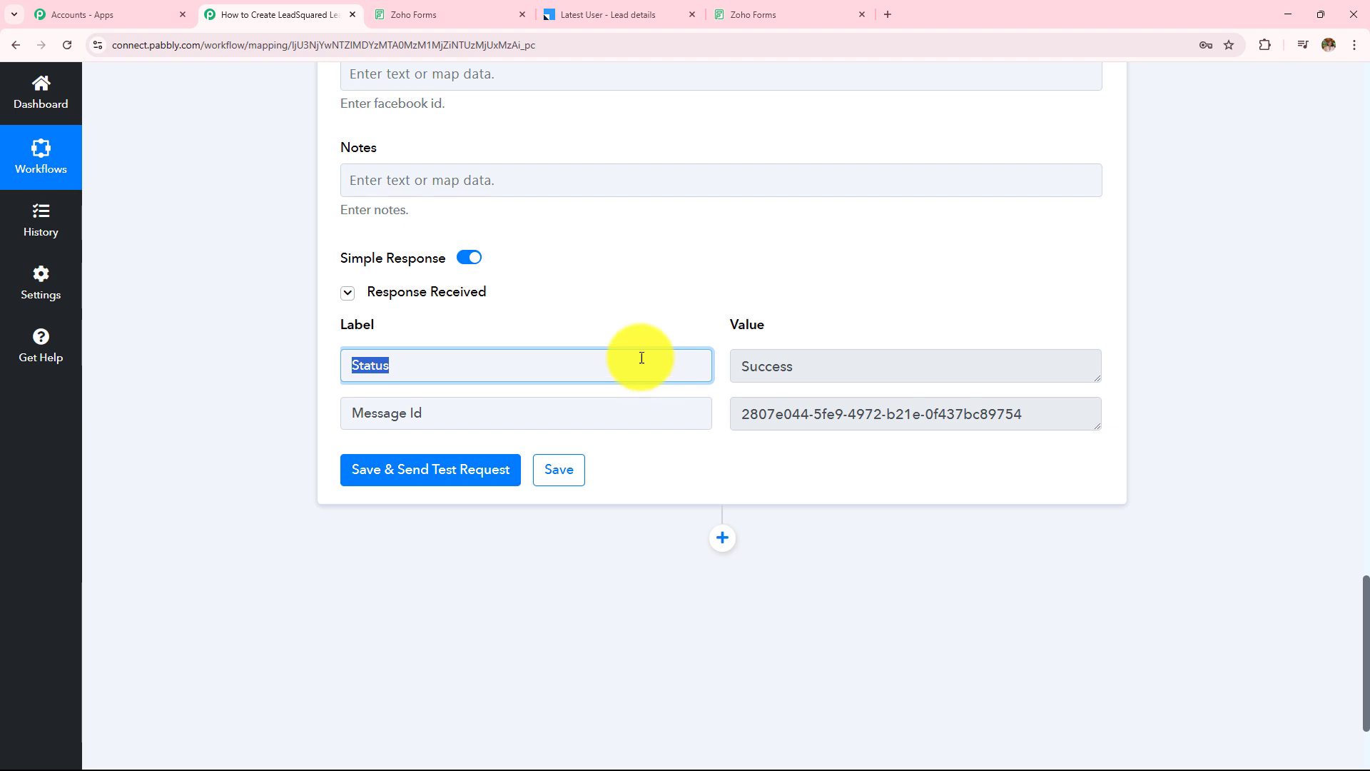
pyautogui.click(781, 10)
# Step: Fill in the registration form with a second test lead's first name, last name, email and phone, and submit it
pyautogui.click(509, 239)
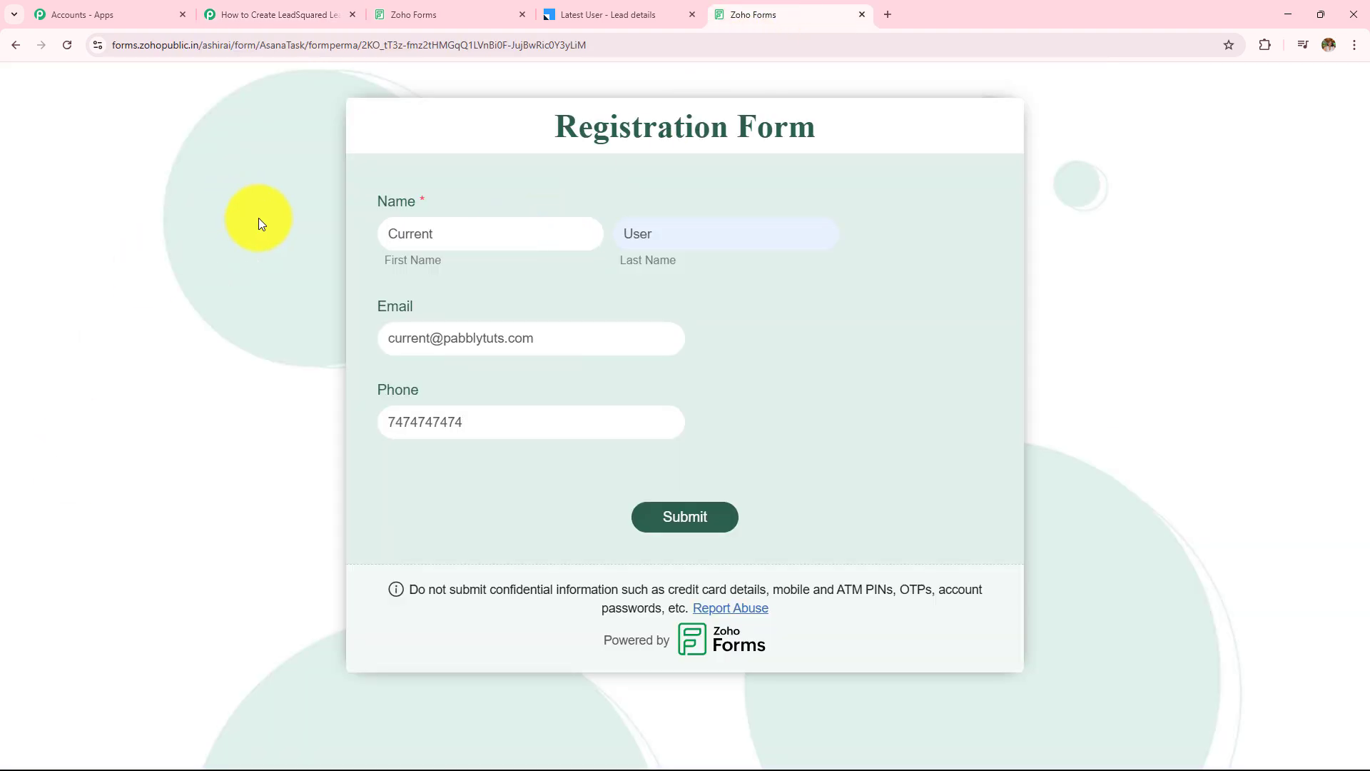
pyautogui.doubleClick(467, 234)
pyautogui.doubleClick(703, 233)
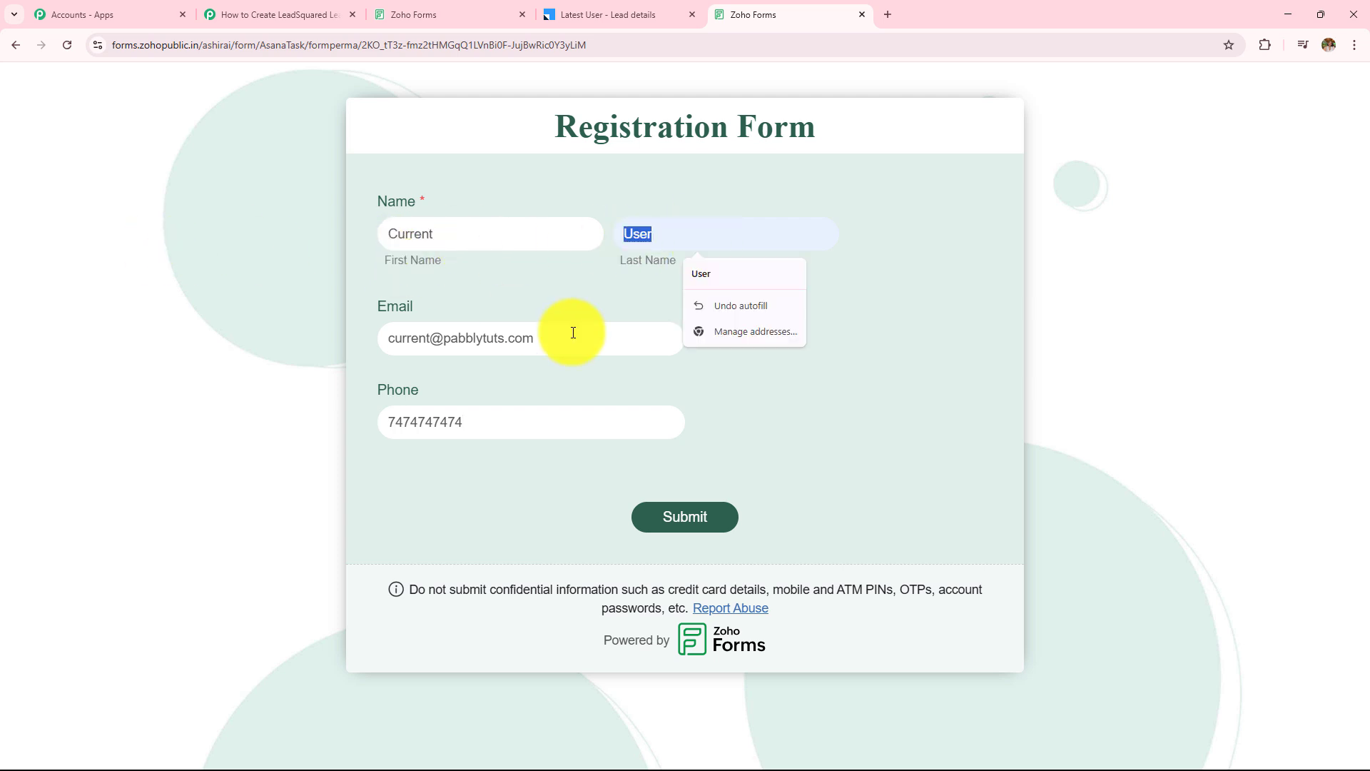
pyautogui.click(432, 340)
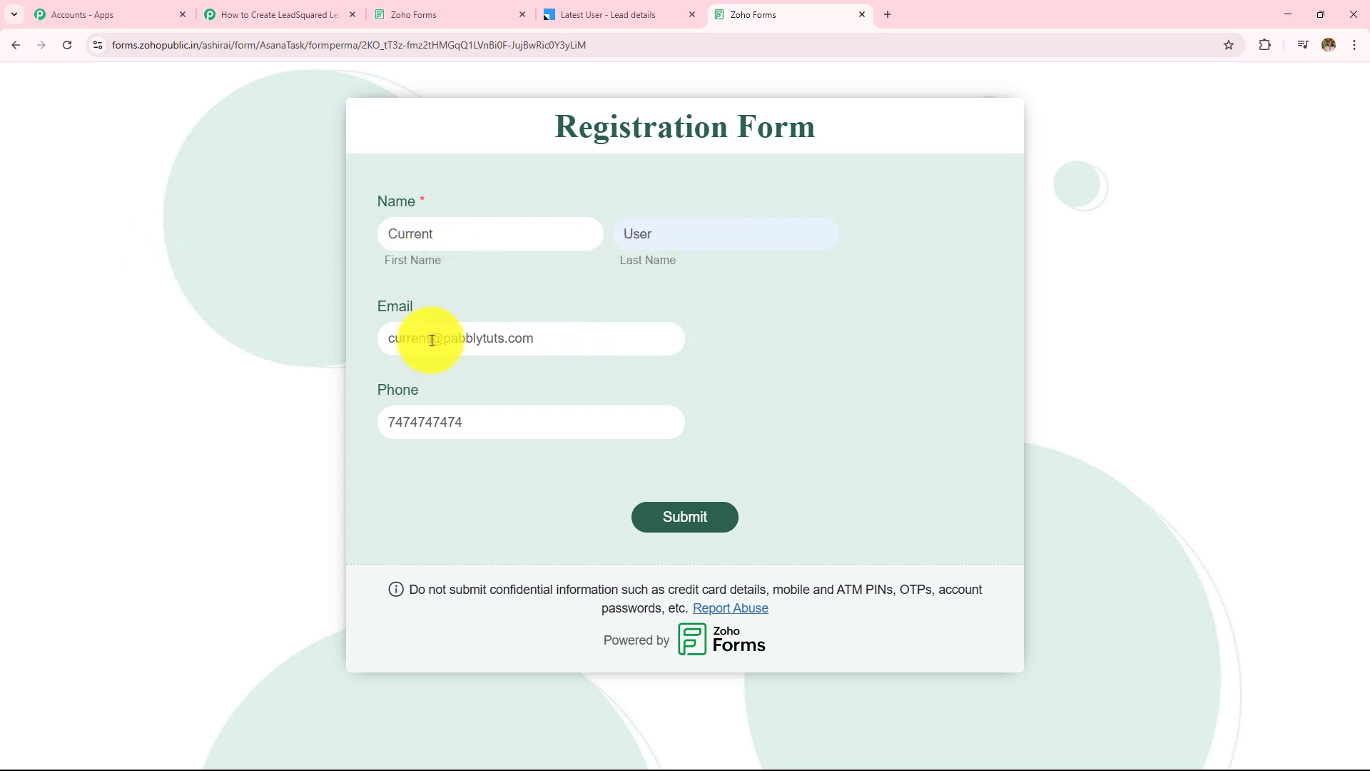
pyautogui.write('189')
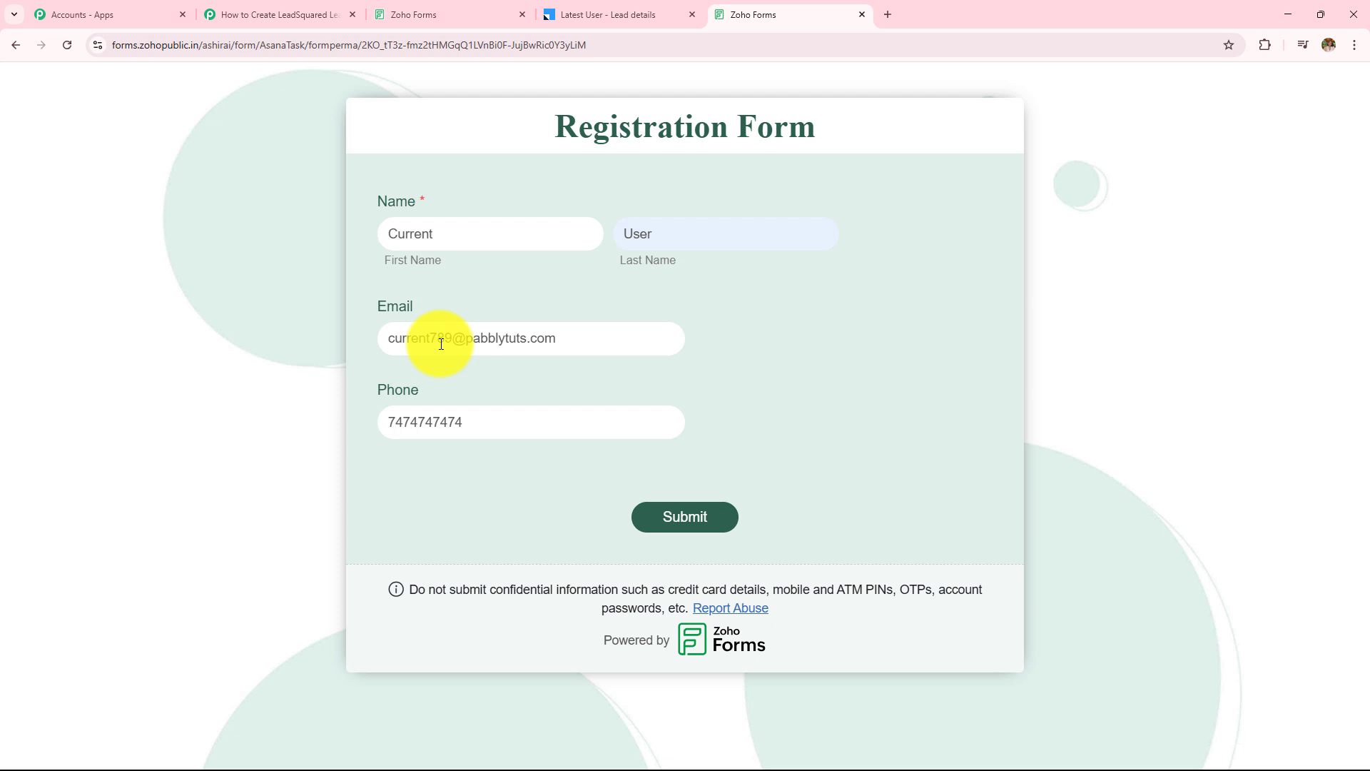
pyautogui.doubleClick(489, 422)
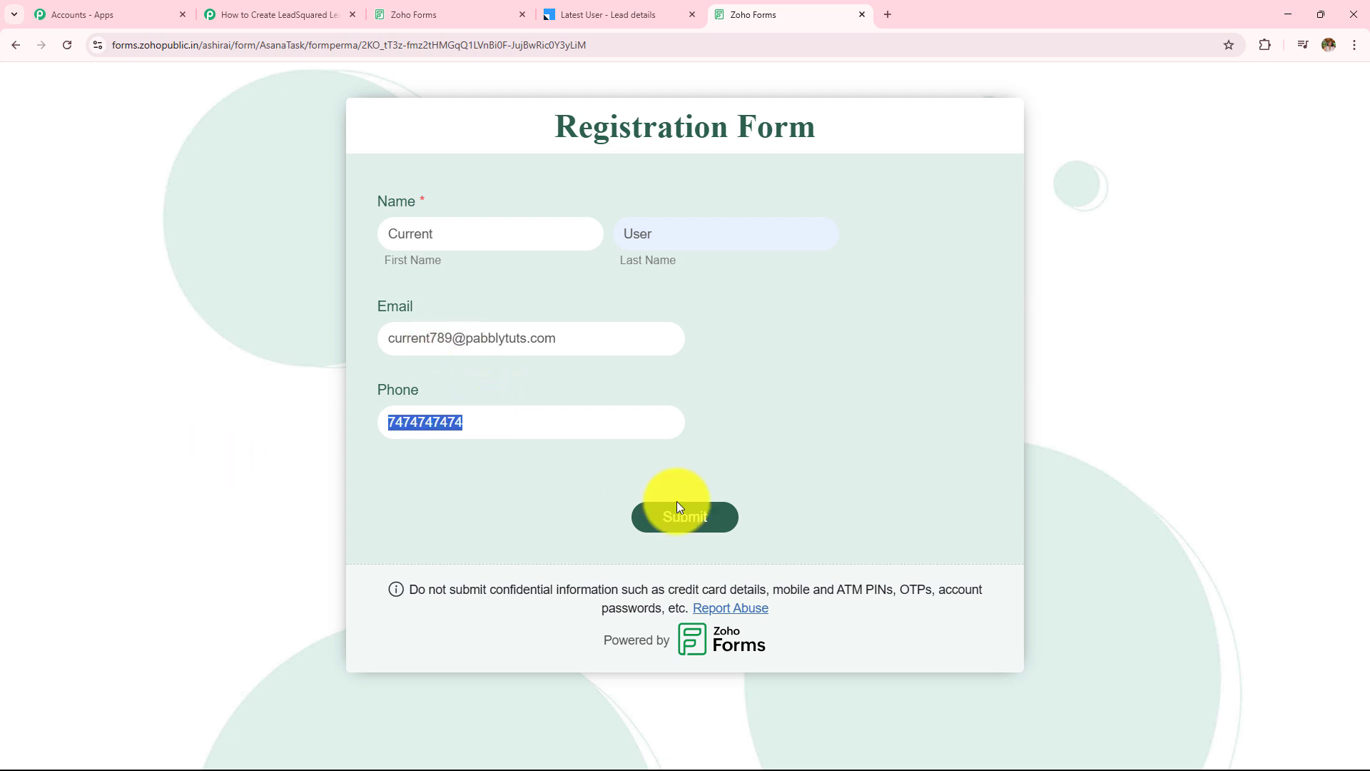
pyautogui.click(706, 525)
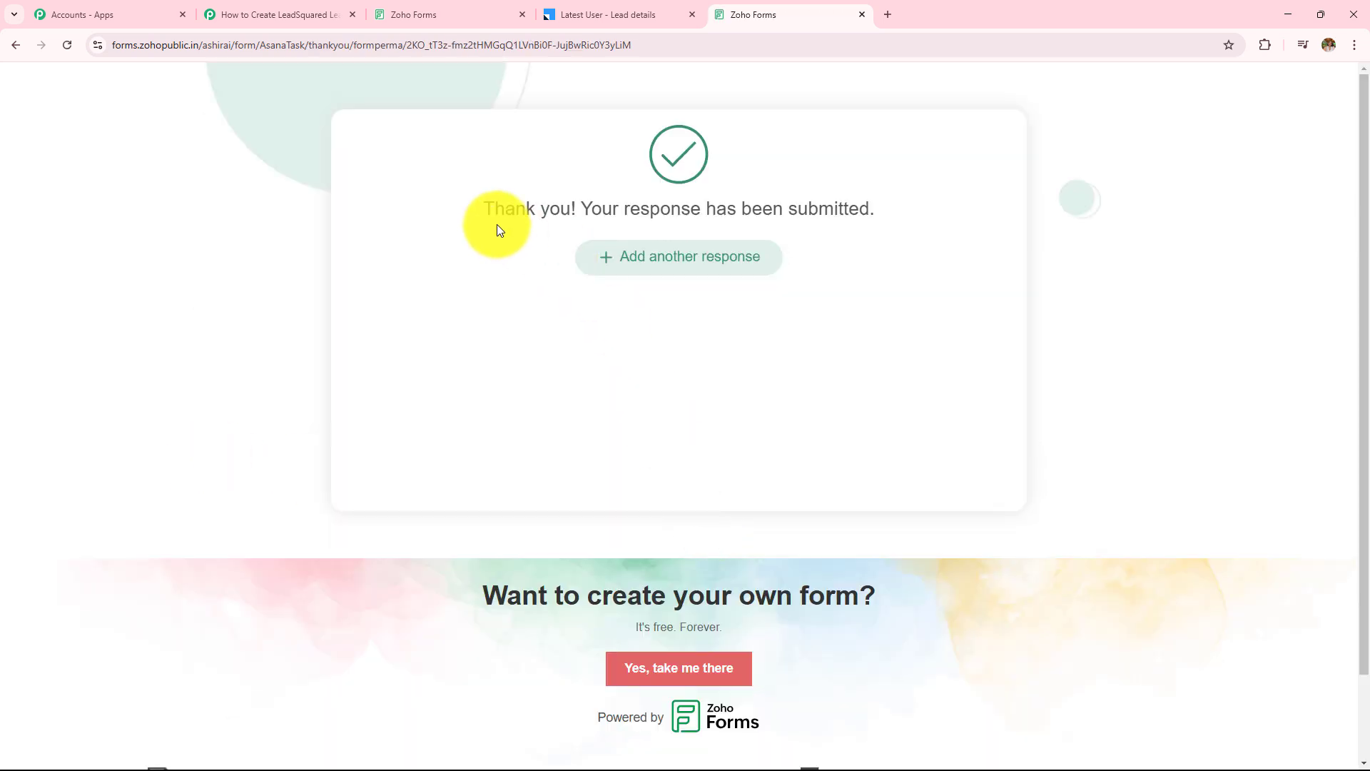
pyautogui.moveTo(497, 224); pyautogui.dragTo(1069, 200)
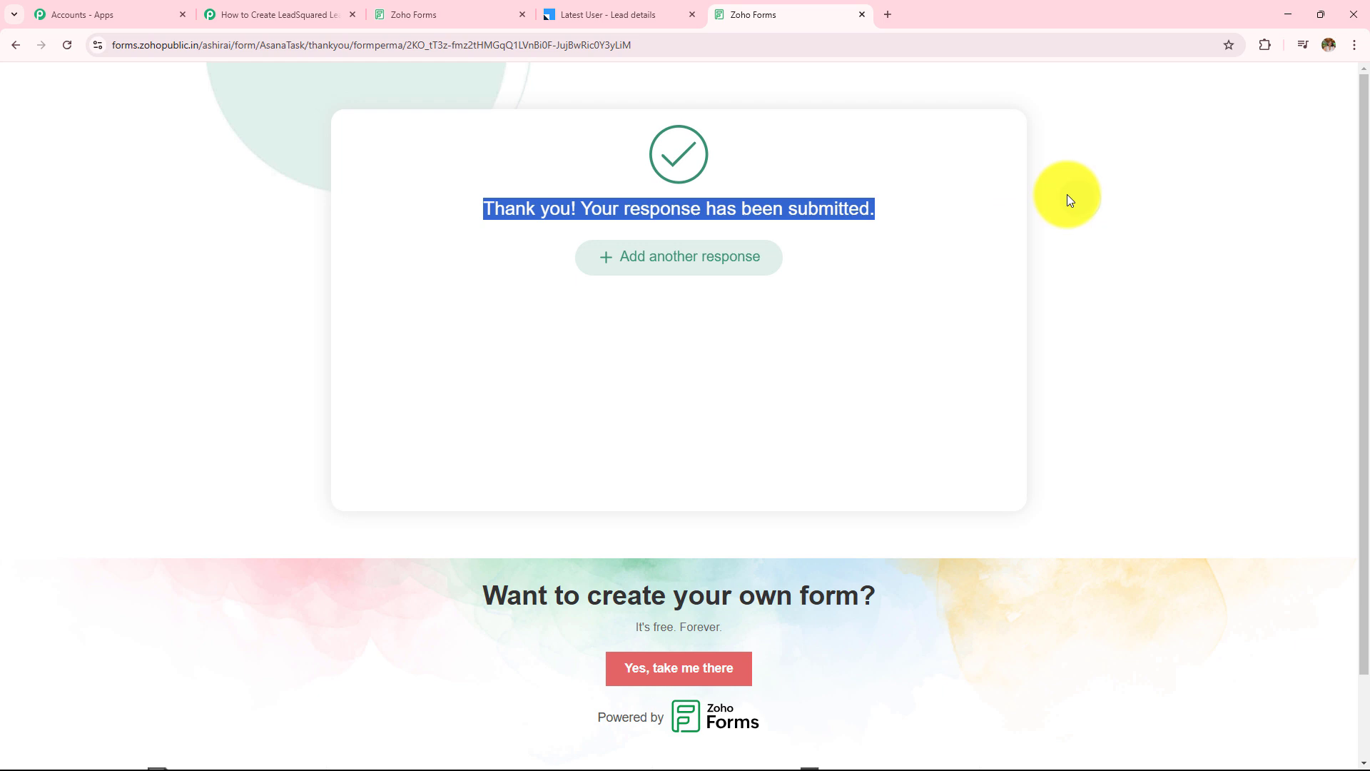
# Step: Switch to LeadSquared, return to the Smart Views list, and open the newest lead to check its email and phone details
pyautogui.click(621, 15)
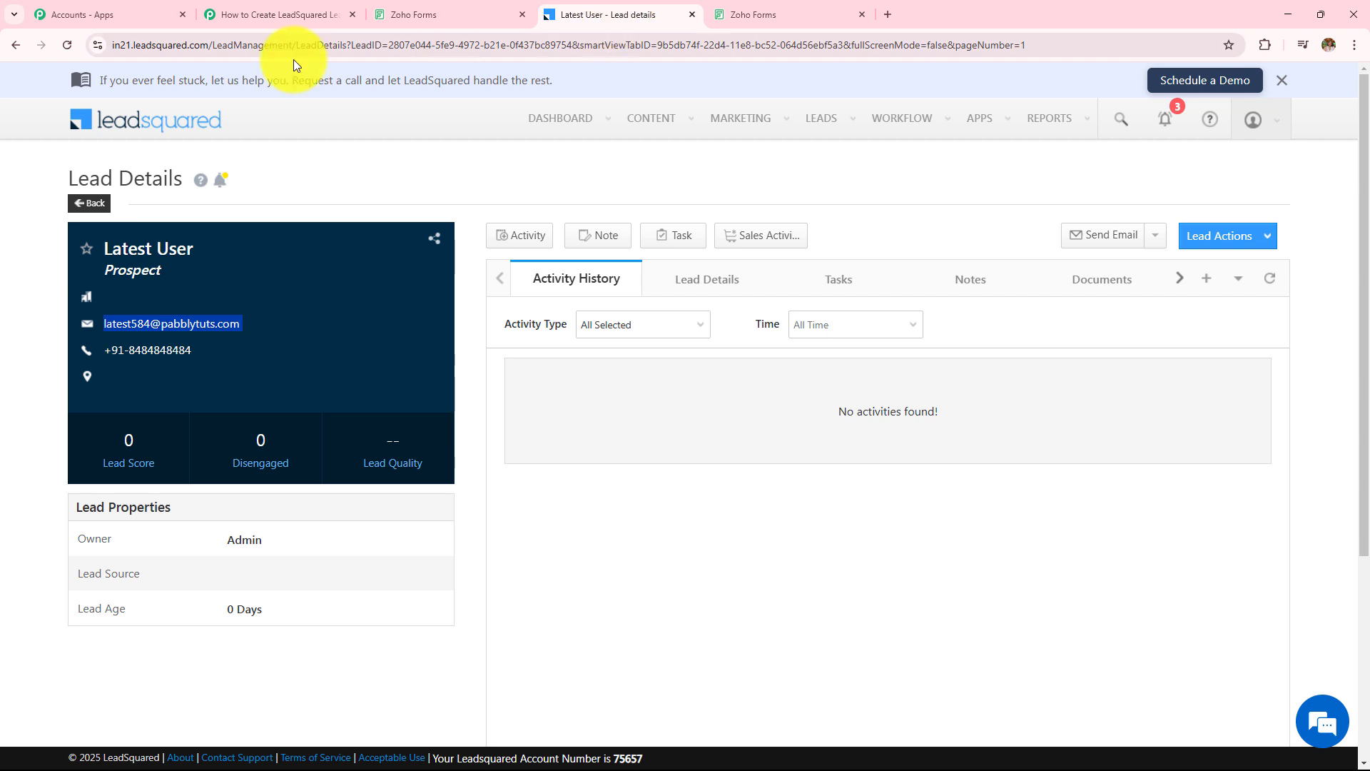
pyautogui.click(9, 47)
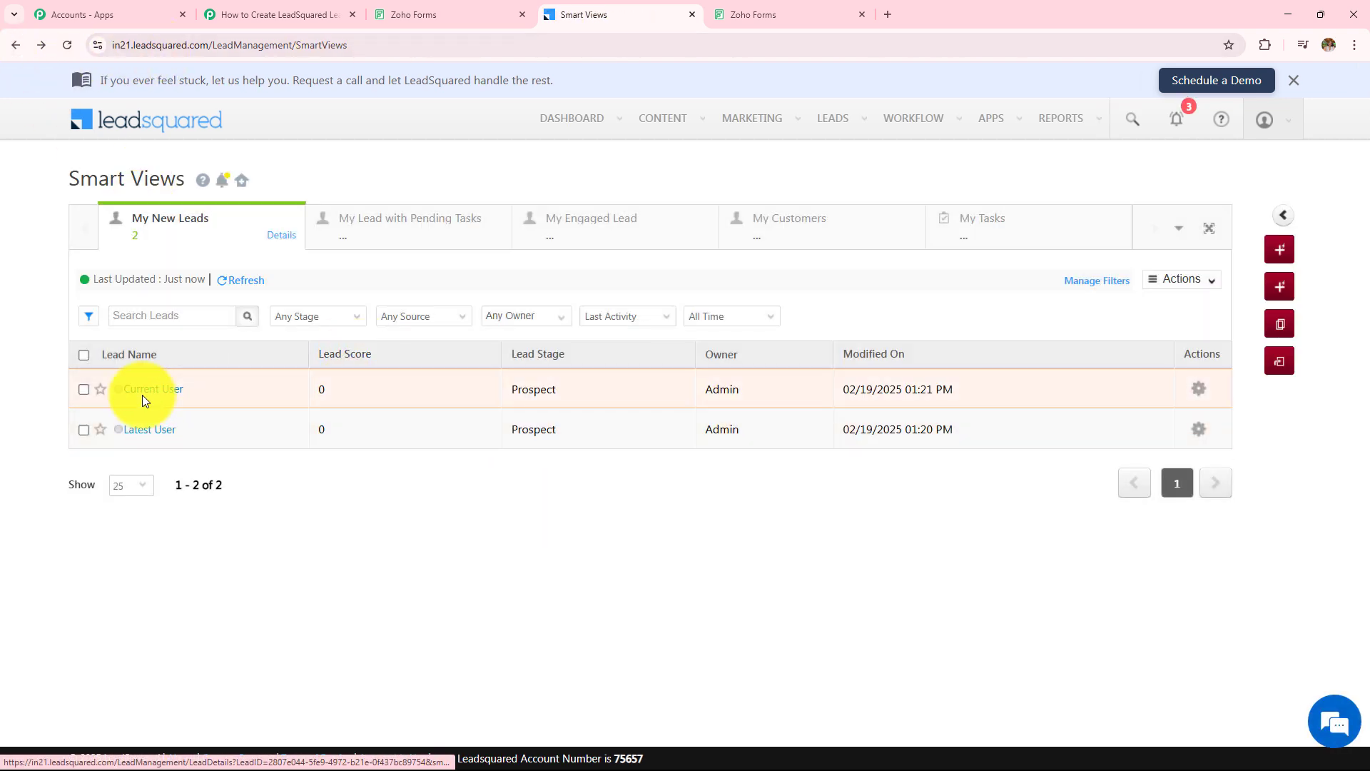
pyautogui.click(176, 410)
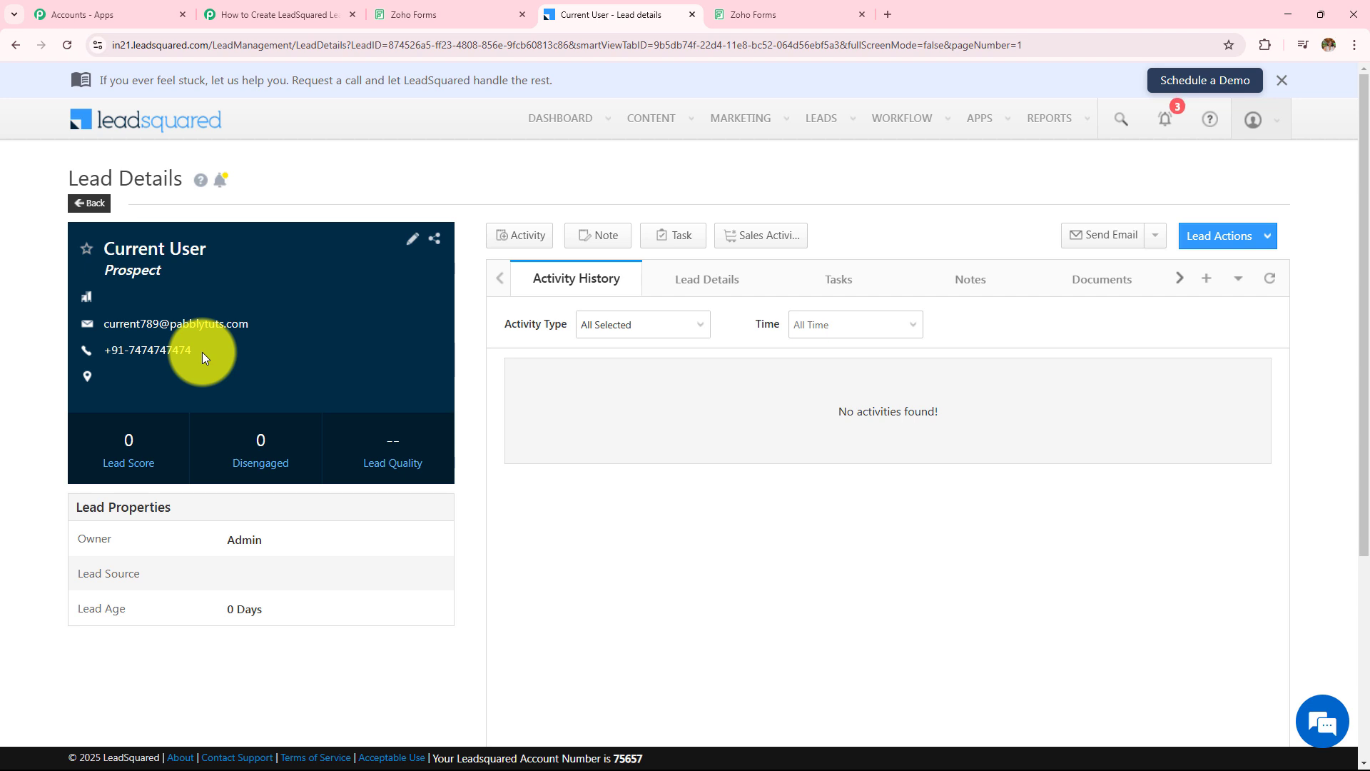
# Step: Switch to the Pabbly Connect workflow and review the Zoho Forms trigger's webhook setup and captured response fields
pyautogui.click(279, 14)
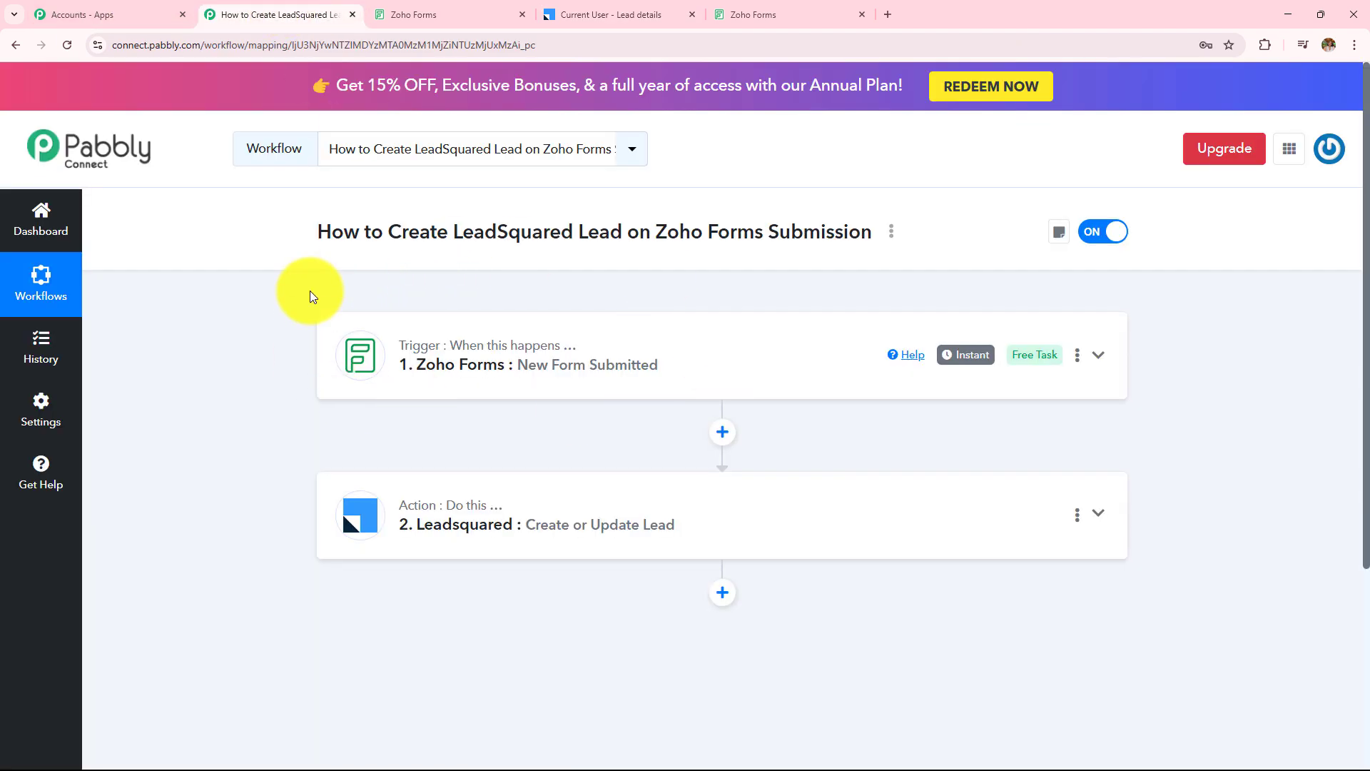
pyautogui.click(380, 350)
pyautogui.scroll(-5, 380, 350)
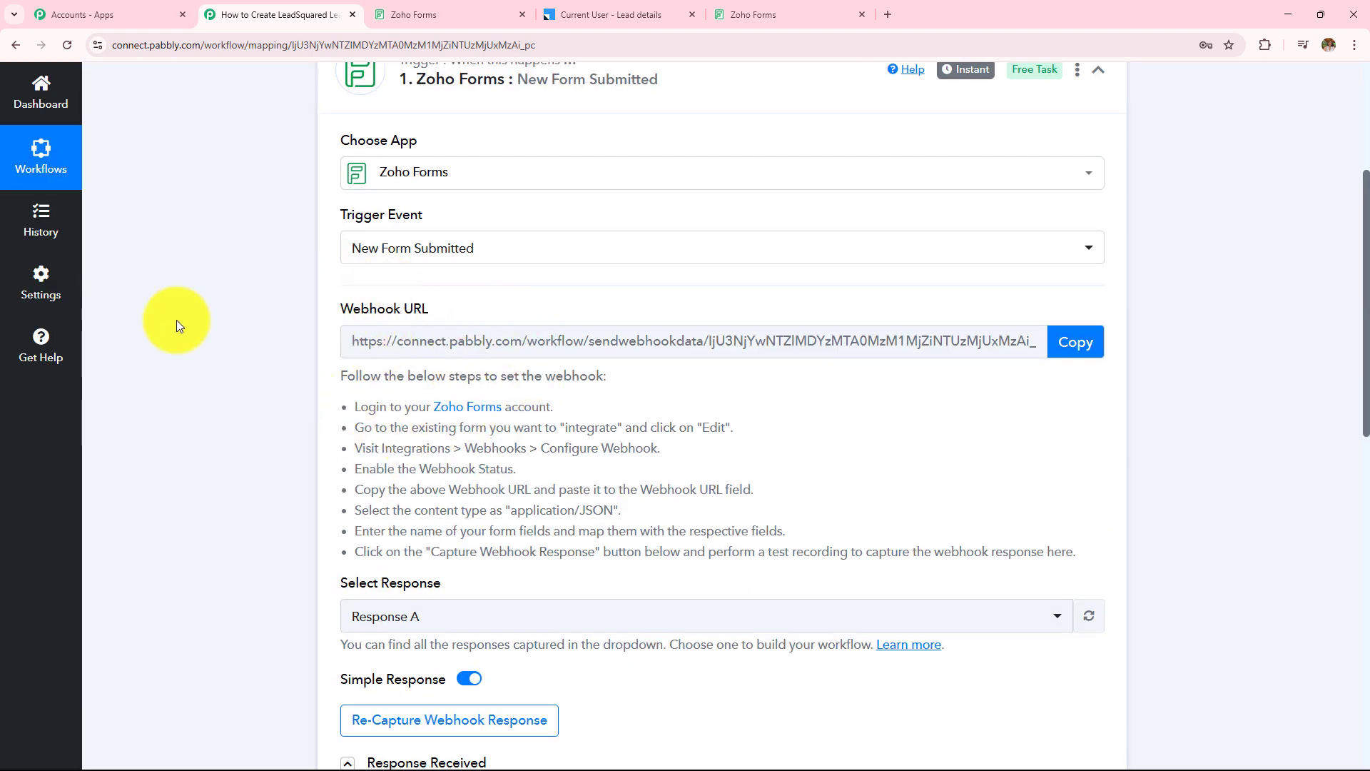
pyautogui.scroll(-8, 1177, 427)
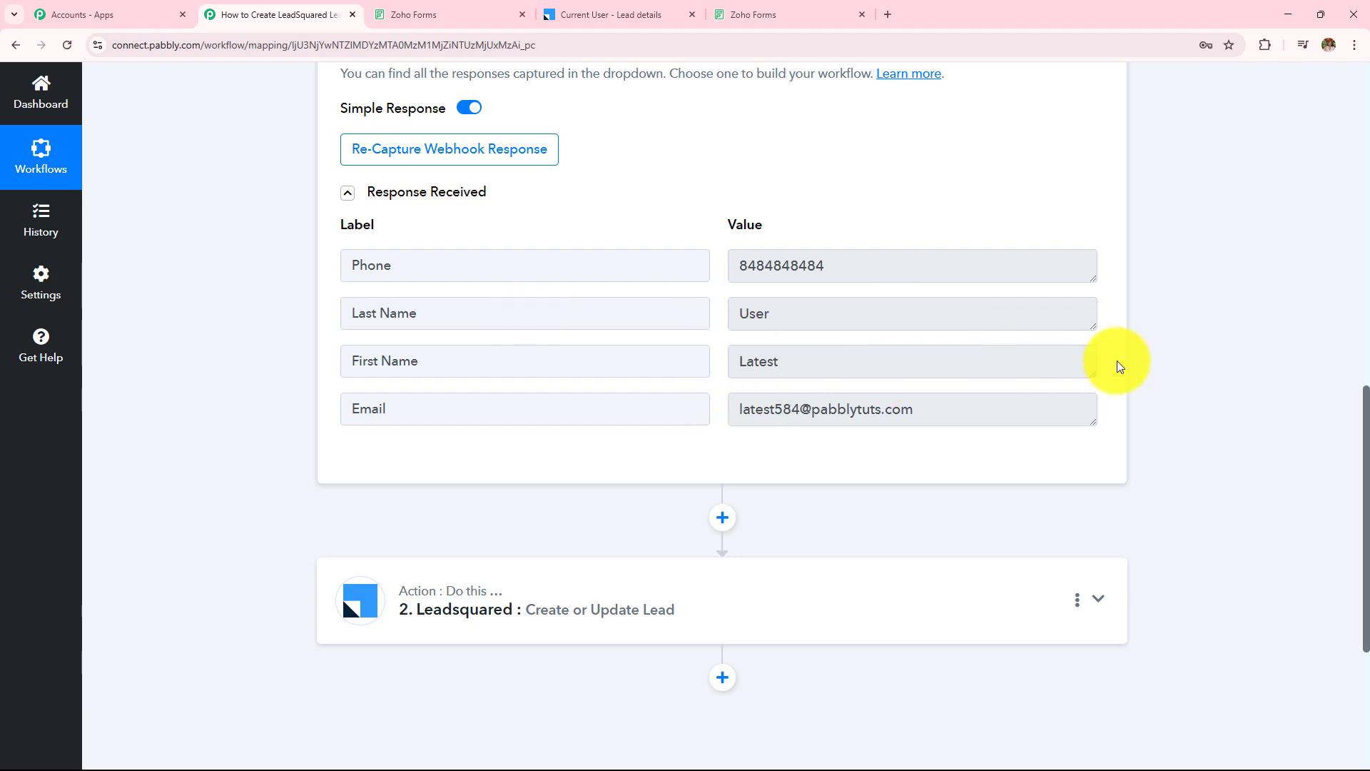
pyautogui.scroll(-4, 1172, 379)
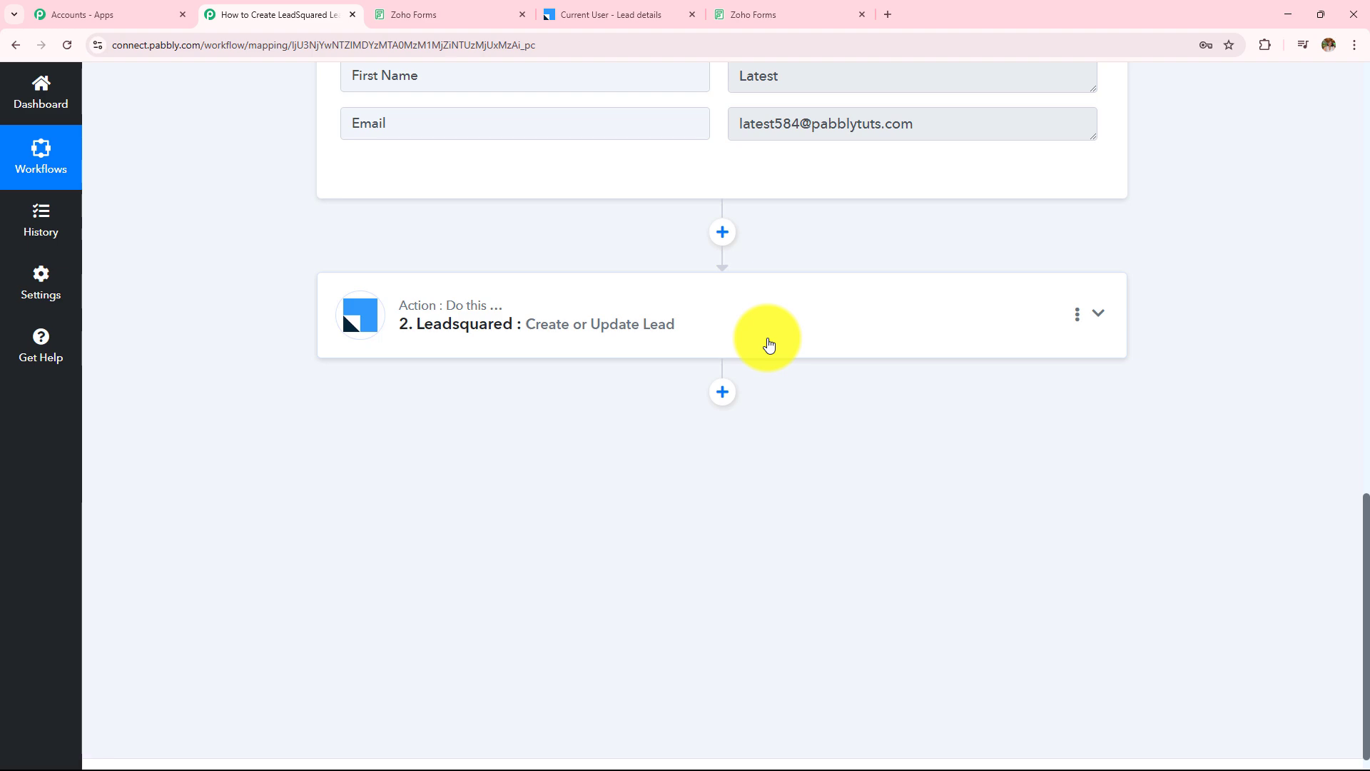
# Step: Review the LeadSquared Create or Update Lead action, from its mapped name, email and phone fields through the remaining optional fields
pyautogui.click(769, 344)
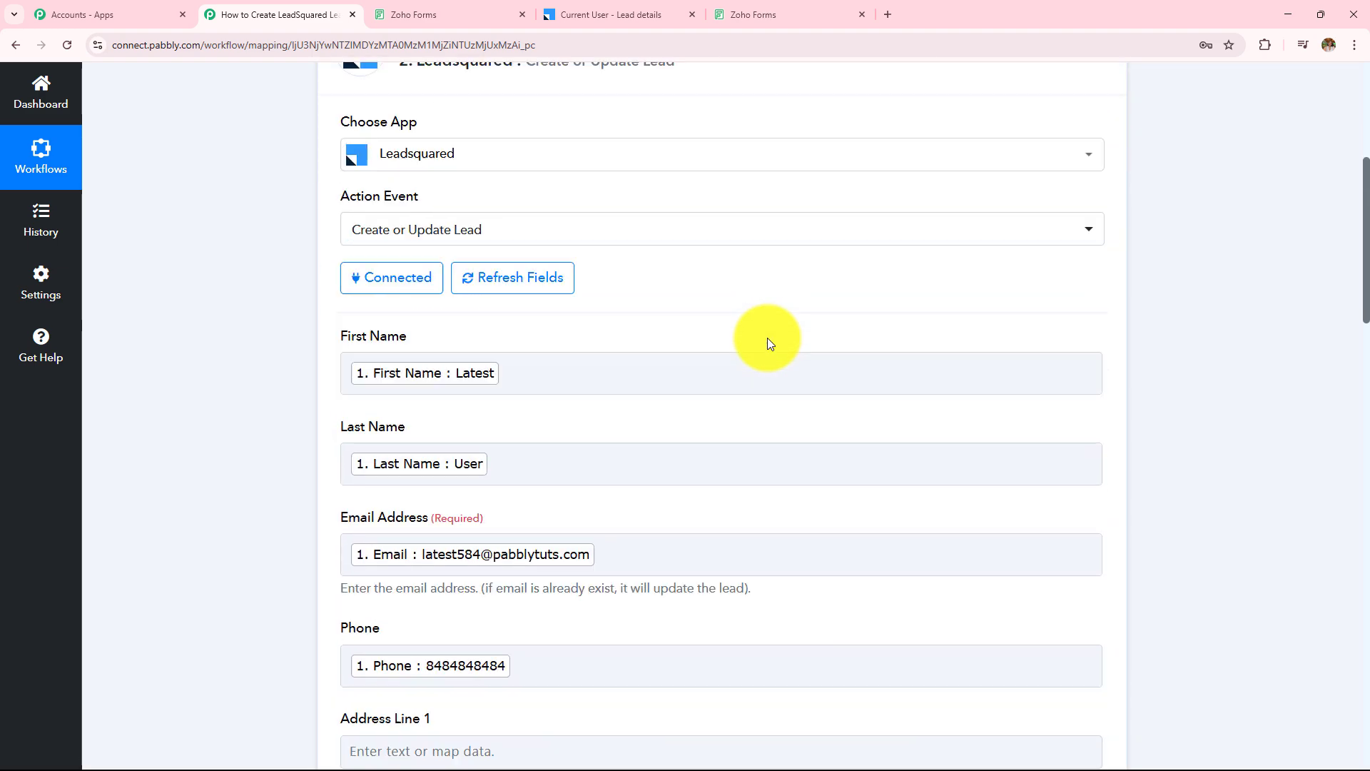
pyautogui.scroll(-1, 768, 338)
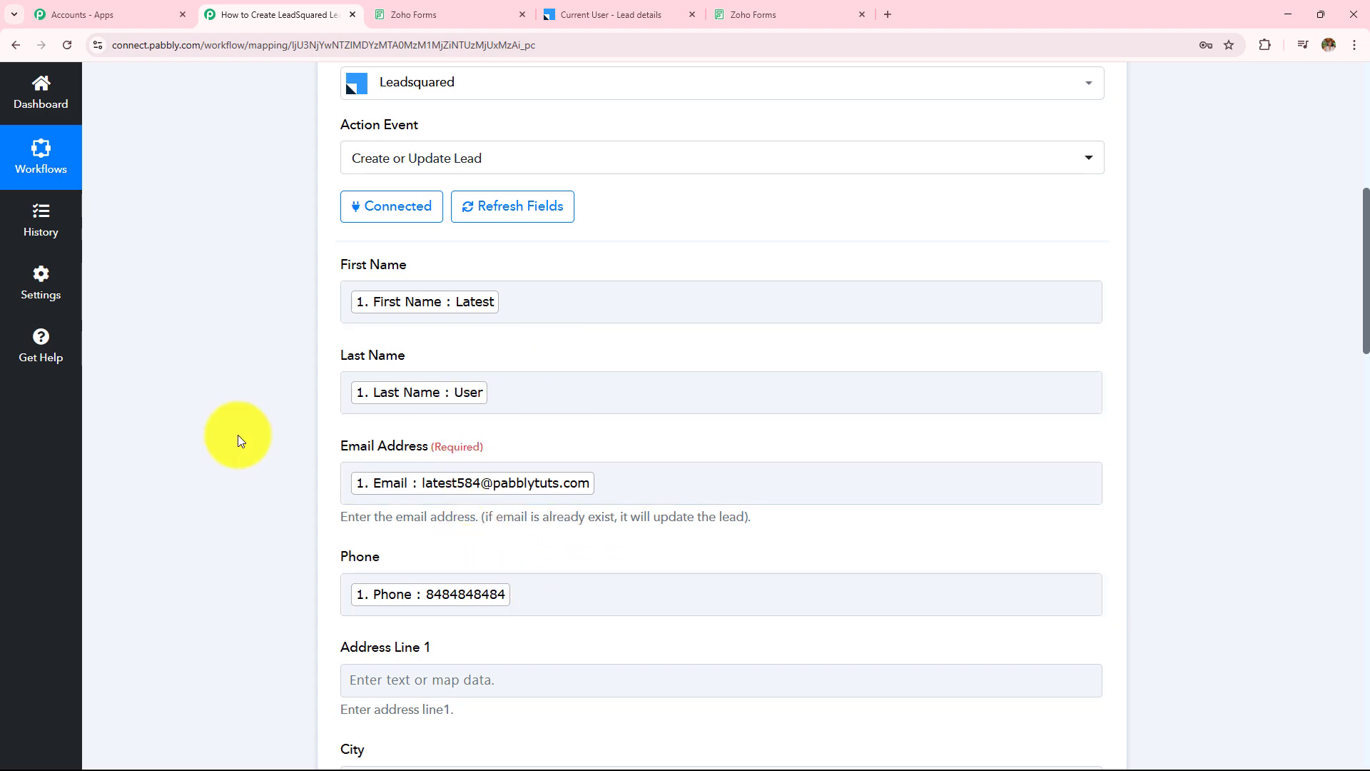
pyautogui.scroll(-14, 231, 435)
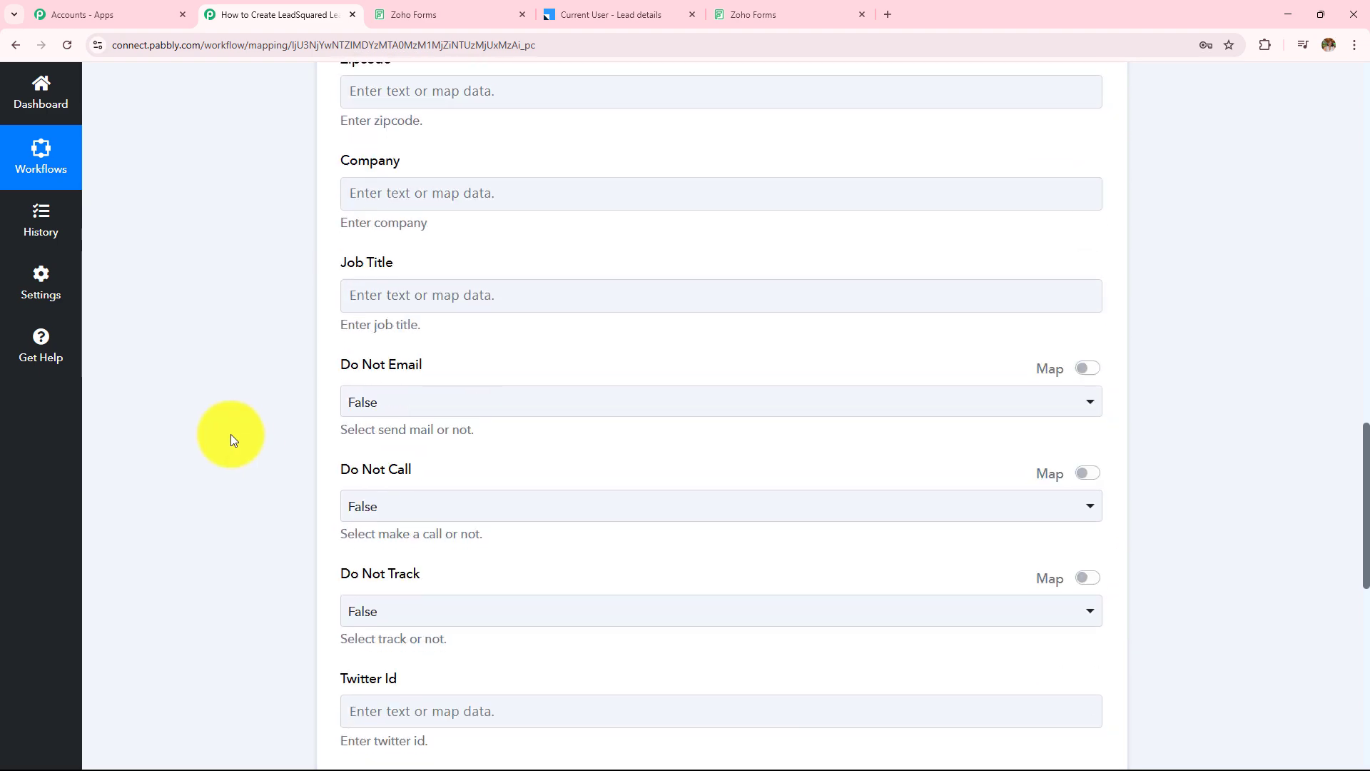
pyautogui.scroll(-10, 230, 434)
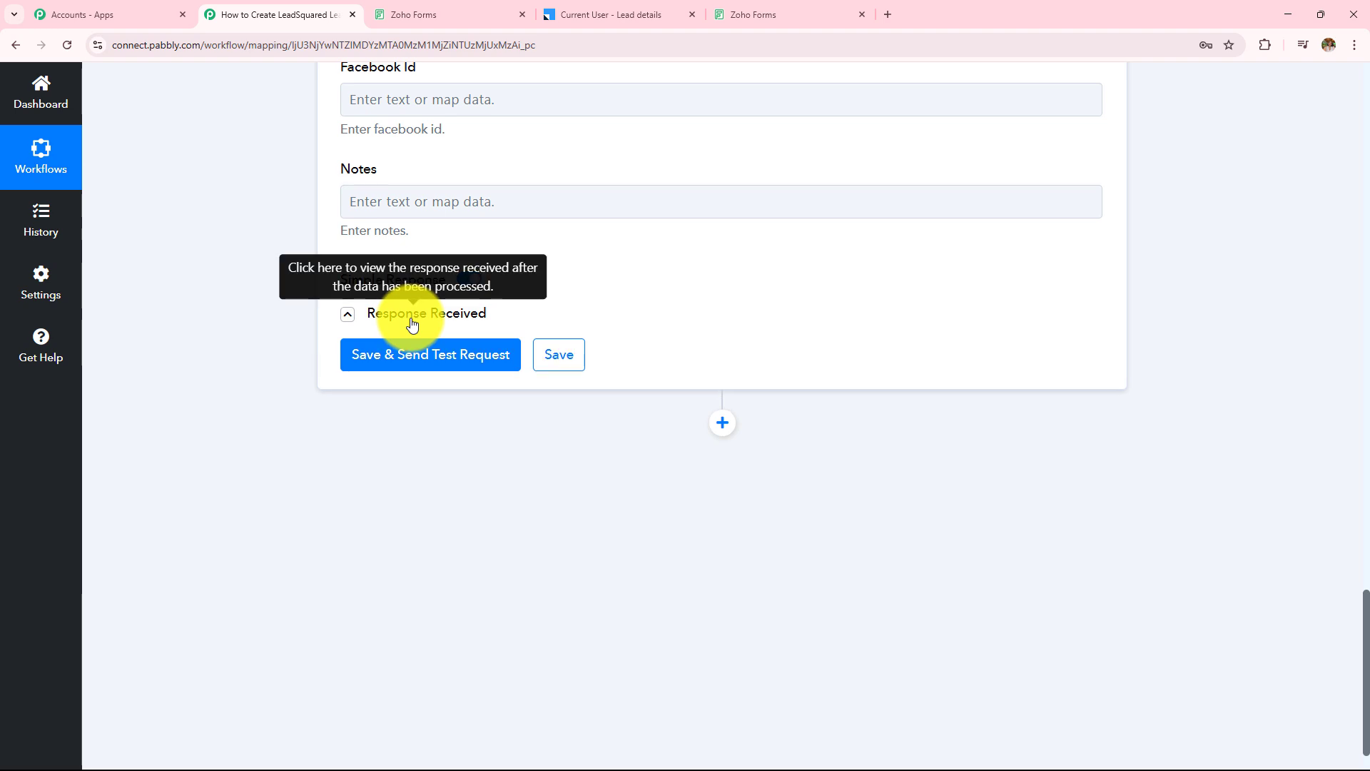
# Step: Switch to LeadSquared to view the My New Leads list in Smart Views, and return to the Pabbly Connect workflow
pyautogui.click(582, 10)
pyautogui.click(17, 47)
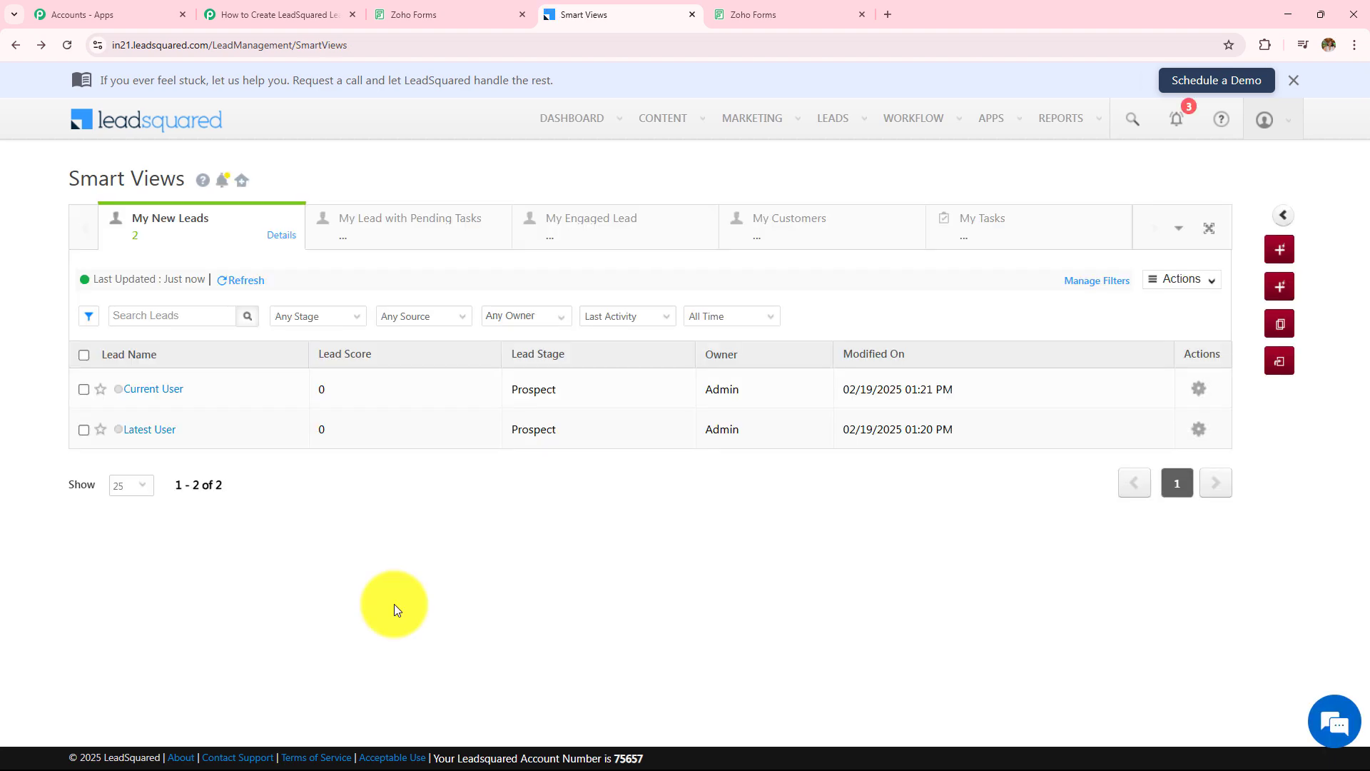
pyautogui.click(232, 13)
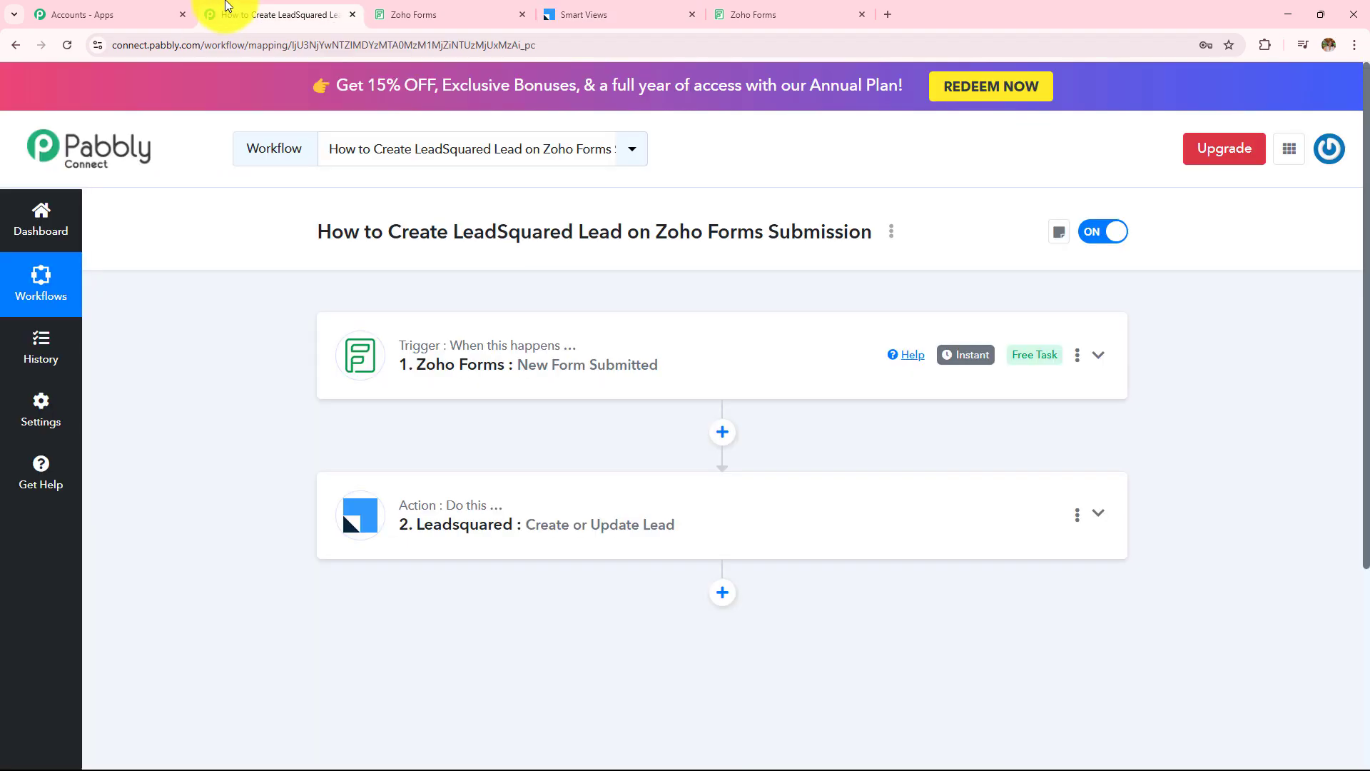